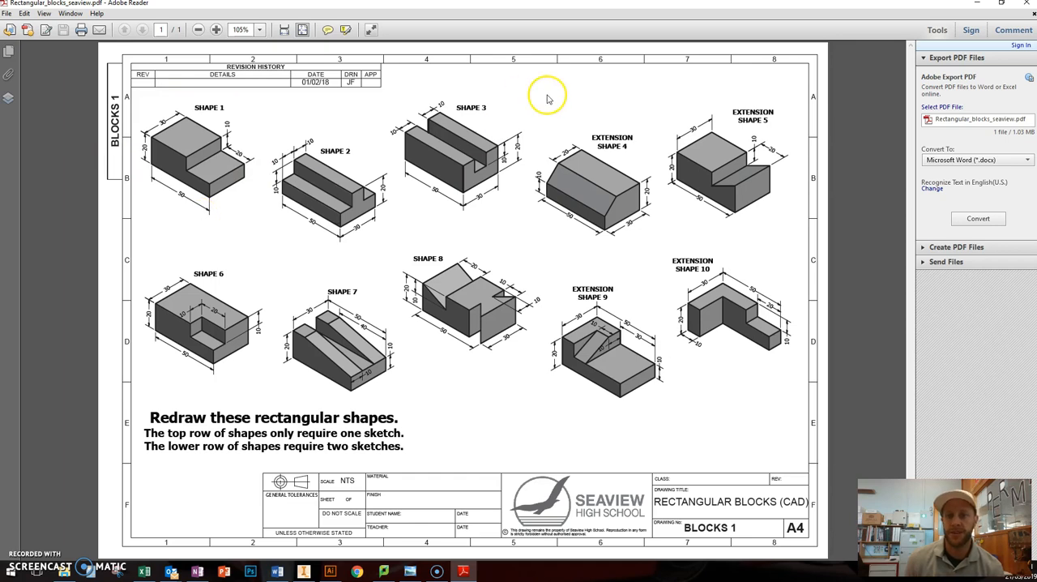
Step: Examine the dimensions of Extension Shape 5 in the Rectangular_blocks_seaview PDF and set its window aside to reveal Inventor
mouse_move(606, 8)
mouse_down()
mouse_move(606, 33)
mouse_move(571, 52)
mouse_up()
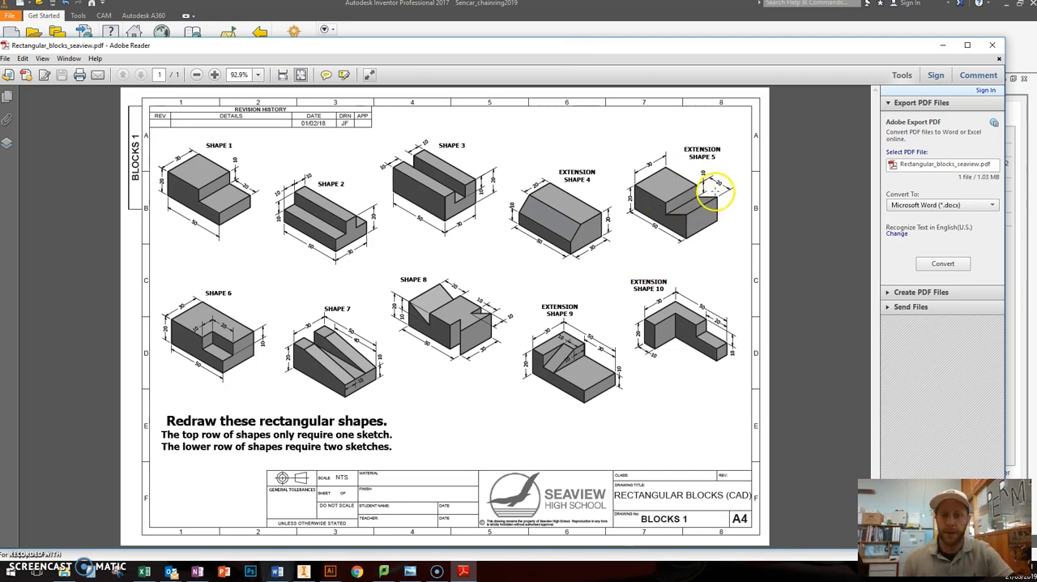
ctrl+scroll(707, 195, up, 3)
middle_drag(617, 215, 618, 187)
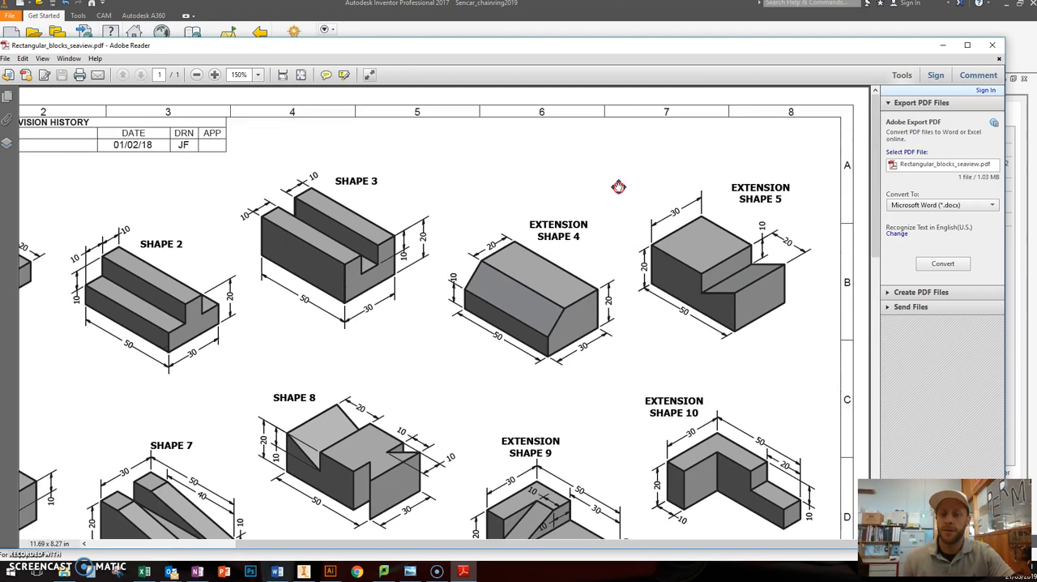
ctrl+scroll(741, 259, up, 1)
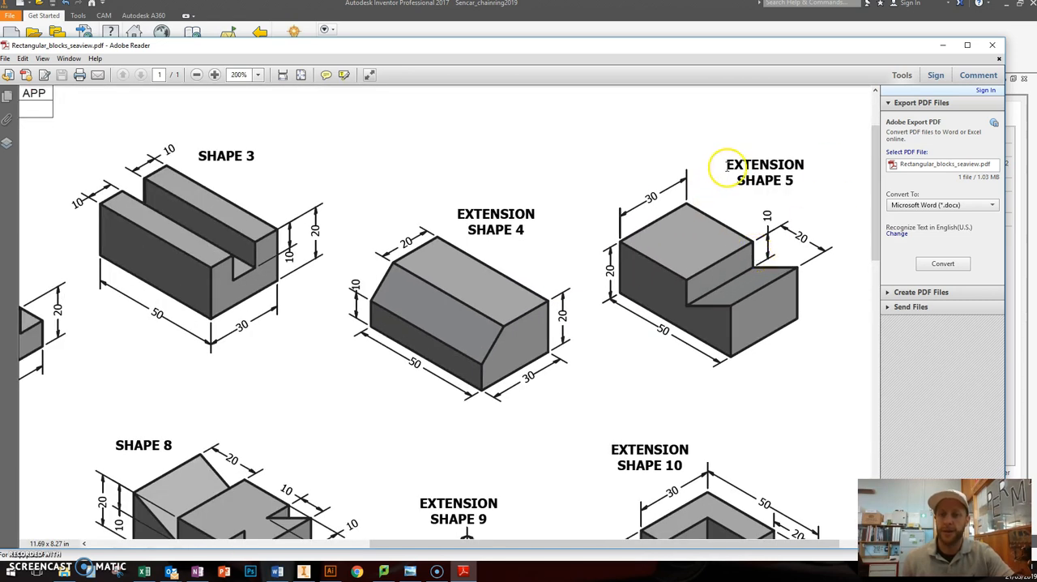
drag(753, 53, 0, 130)
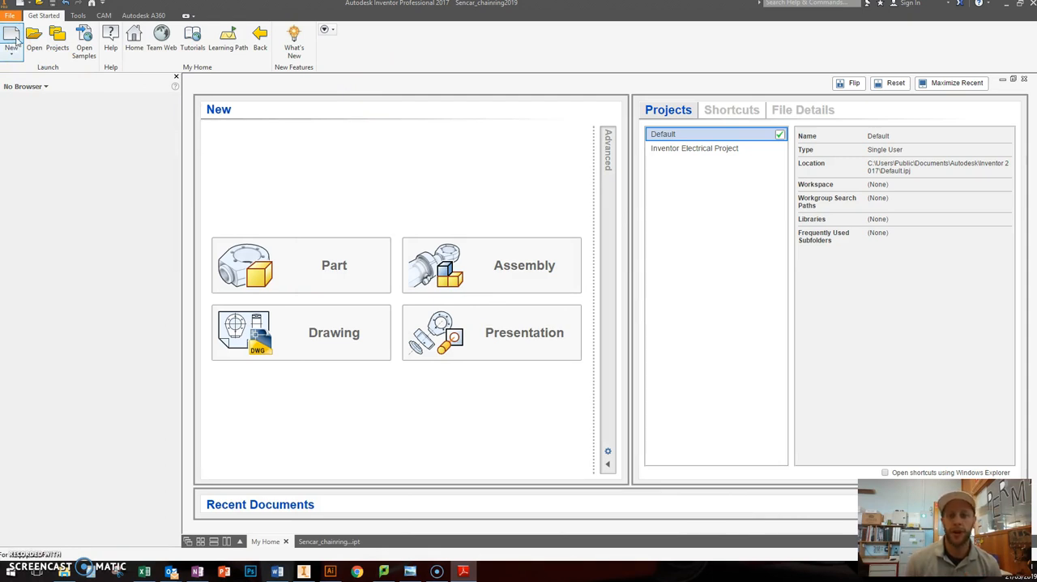
Step: Create a new millimetre part from the Standard.ipt template
click(16, 40)
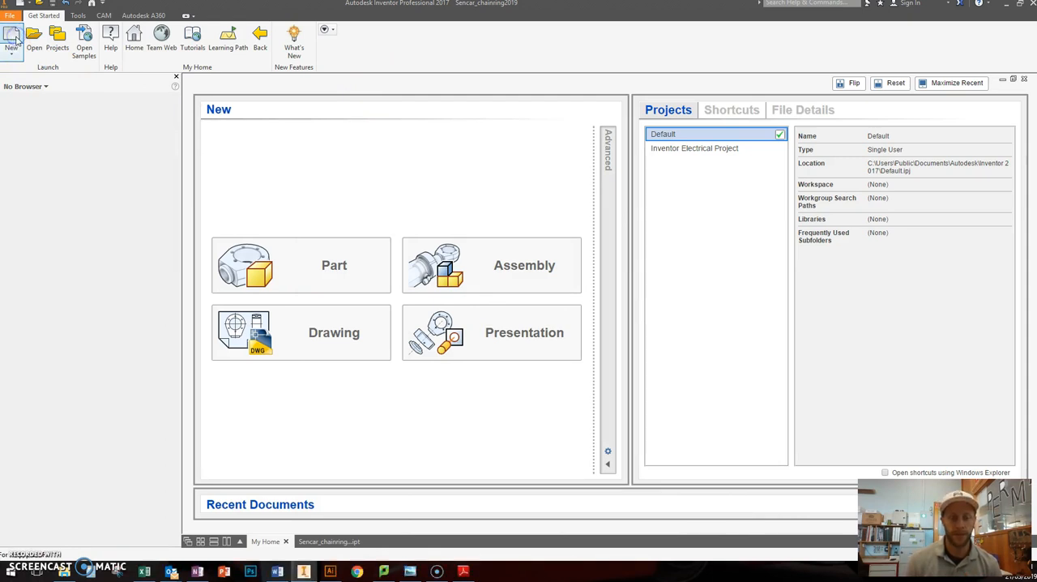
drag(483, 53, 588, 74)
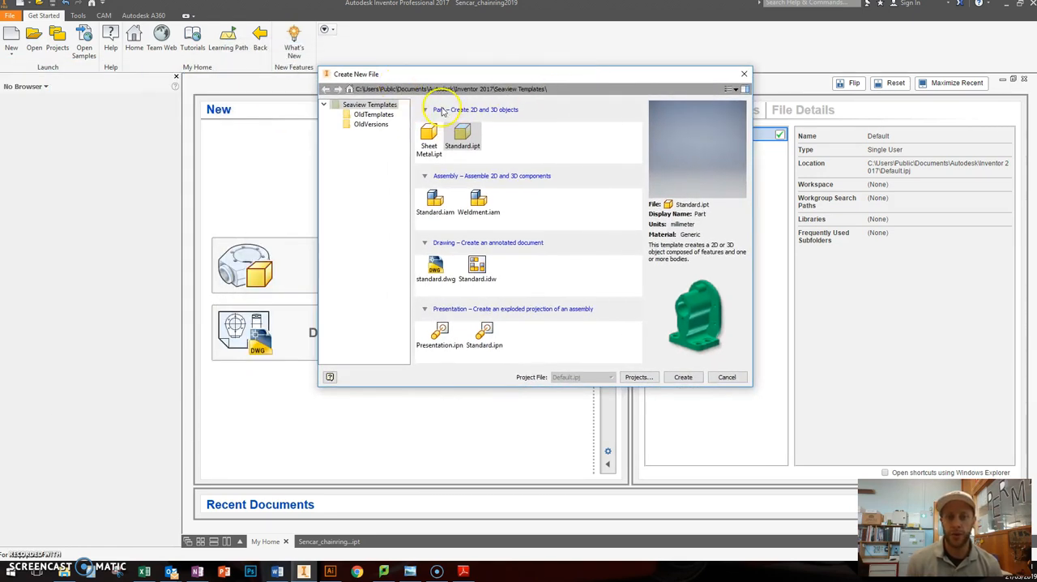
drag(456, 74, 433, 76)
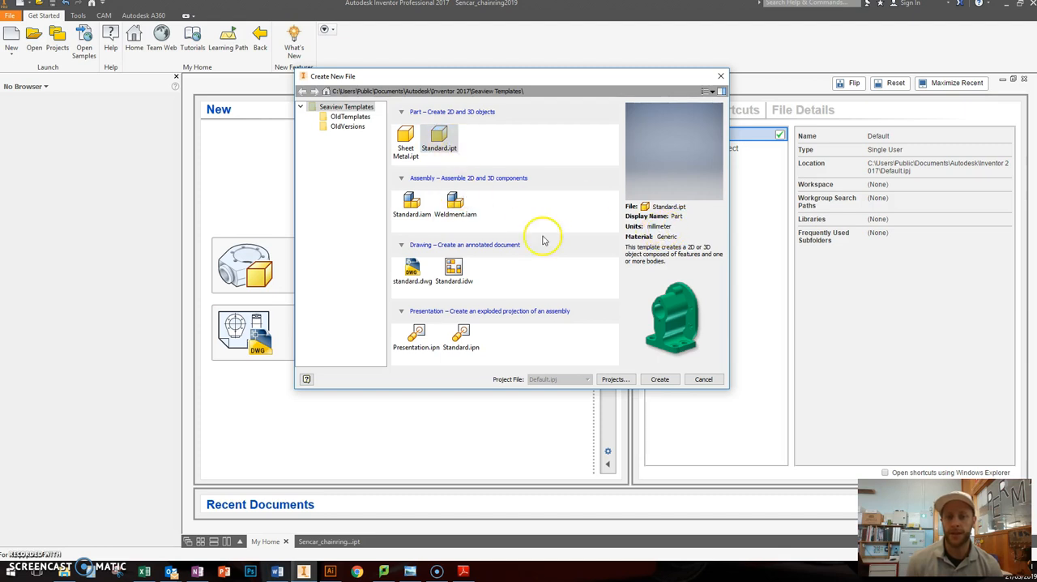
click(660, 379)
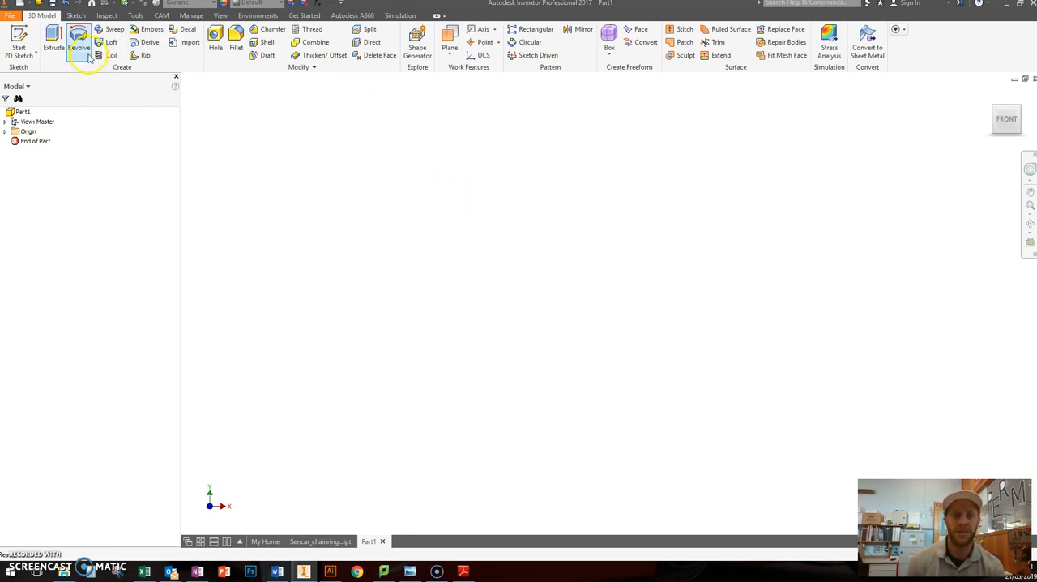
Step: Save the new part to the Desktop under the file name Part1
click(50, 4)
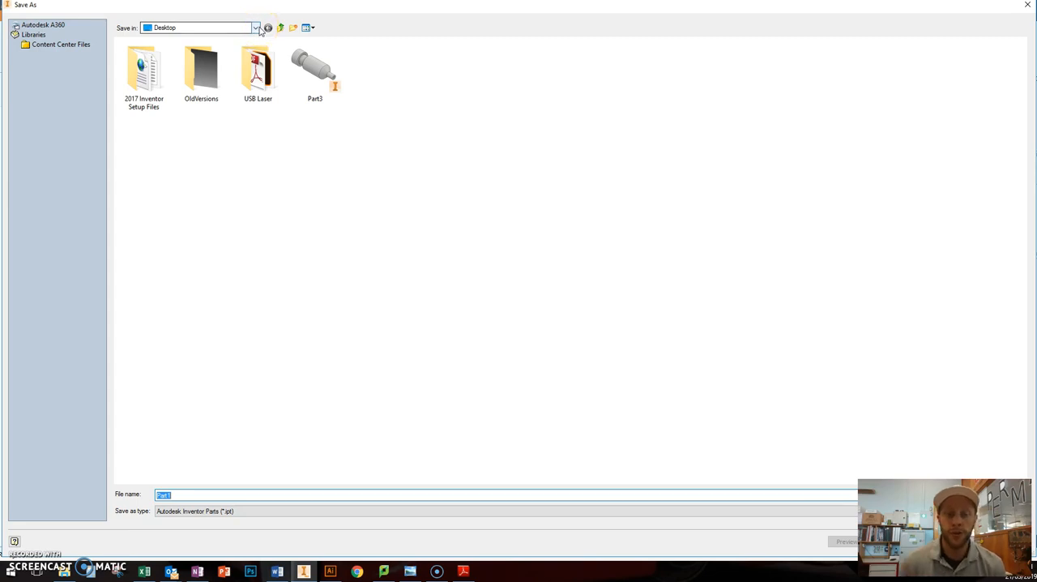
click(256, 28)
click(256, 28)
click(256, 29)
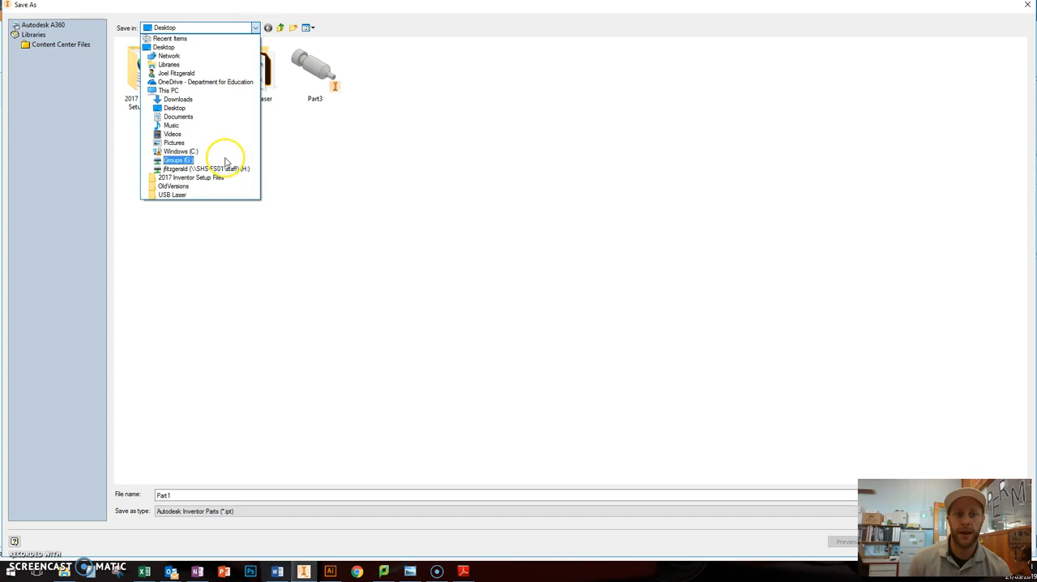
click(177, 169)
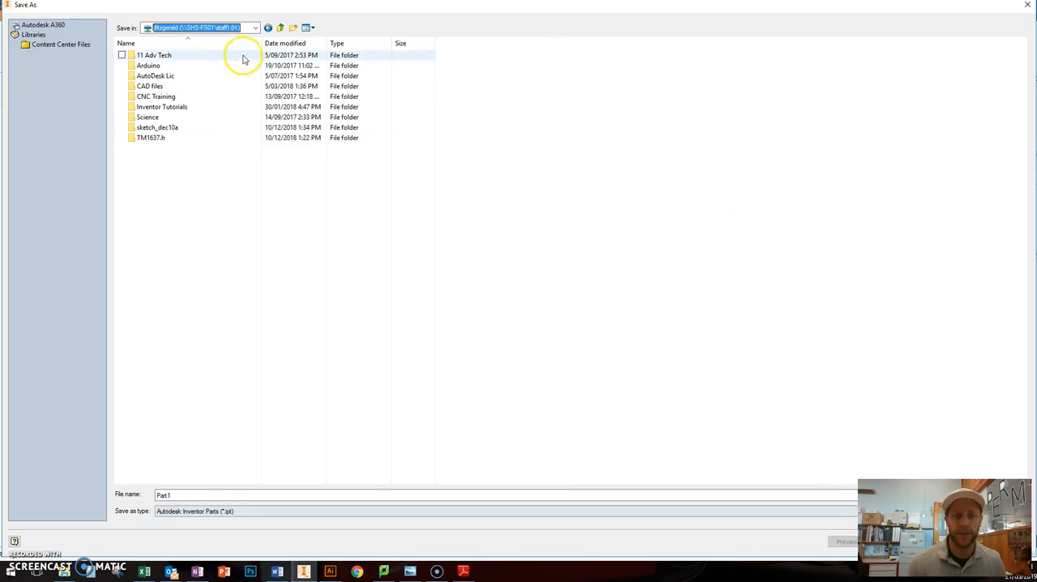
click(167, 28)
click(166, 47)
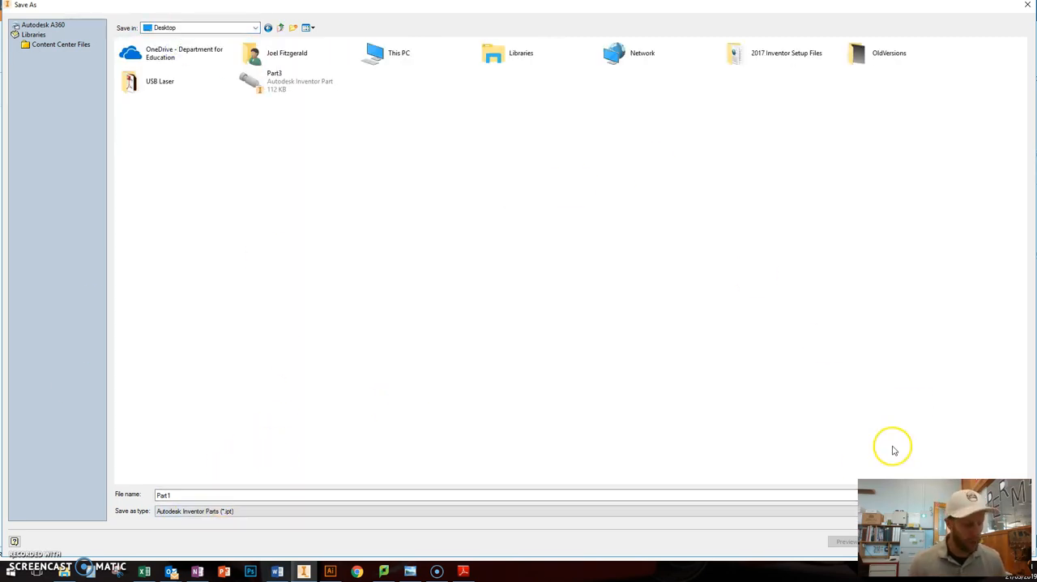
key(Return)
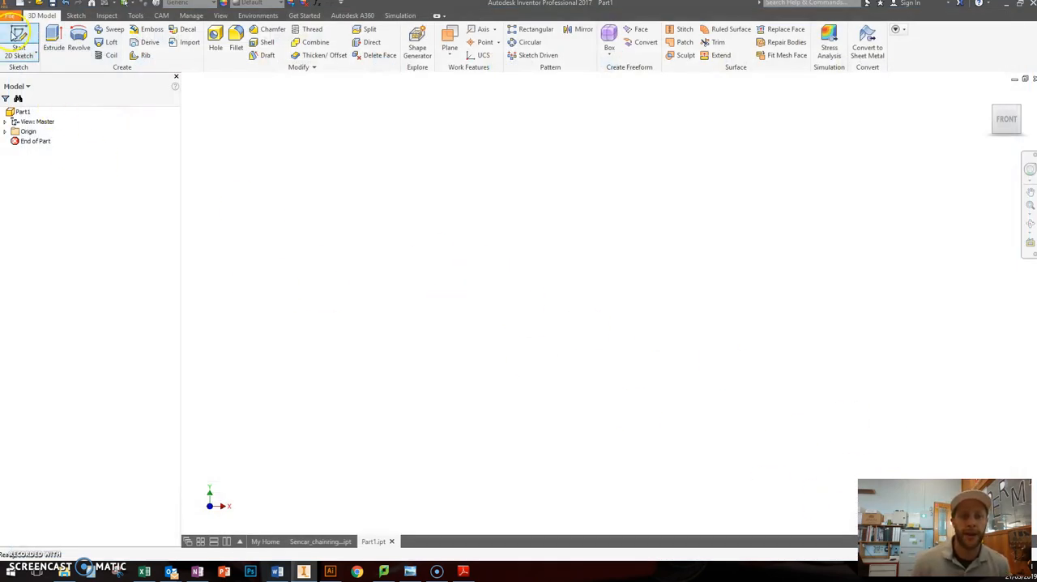
Step: Start a 2D sketch on the XY Plane
click(18, 36)
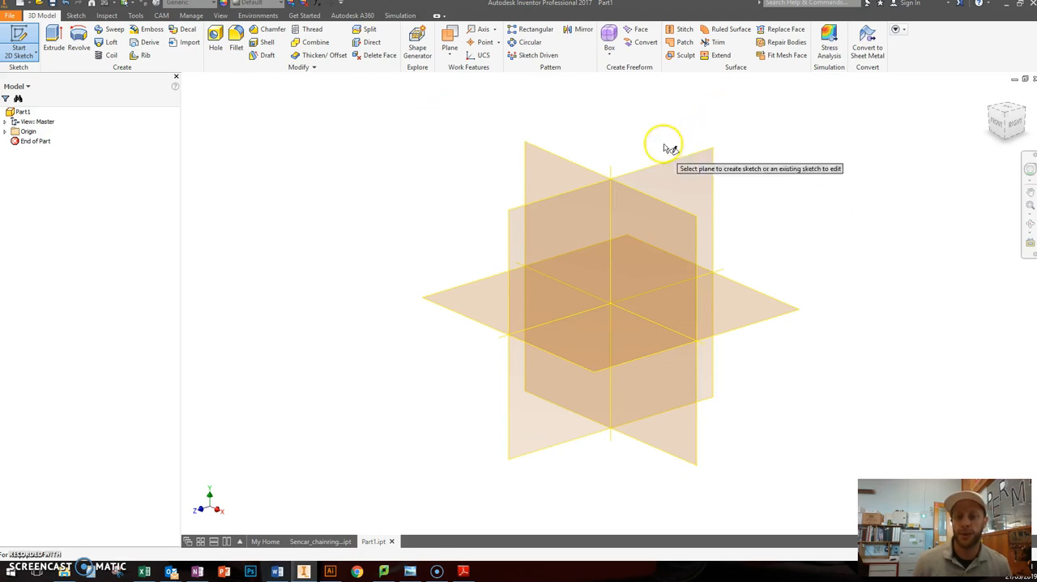
click(577, 174)
click(18, 43)
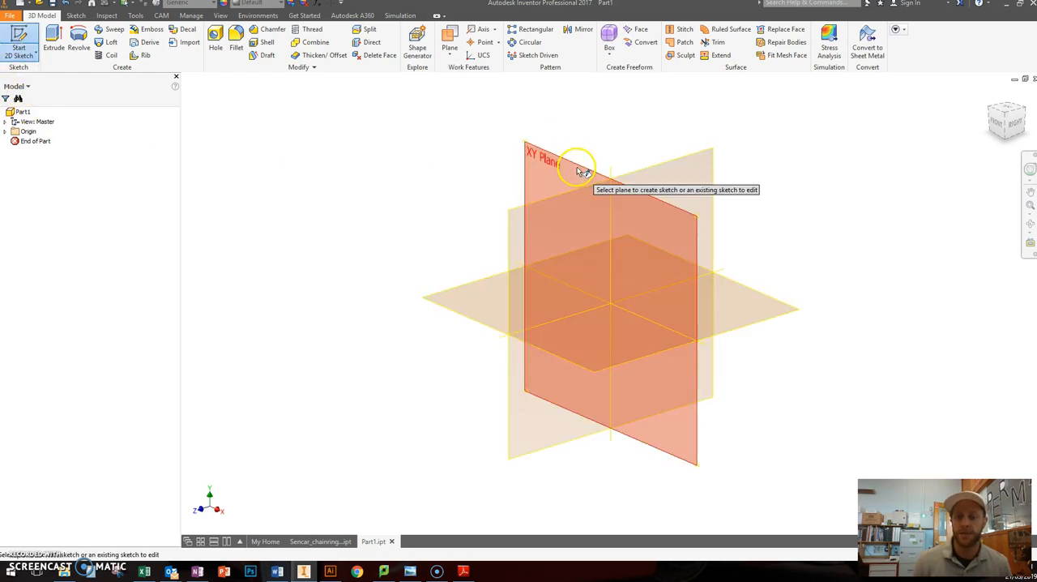
click(579, 170)
mouse_move(734, 208)
middle_down()
mouse_move(674, 234)
mouse_move(688, 292)
mouse_move(676, 280)
middle_up()
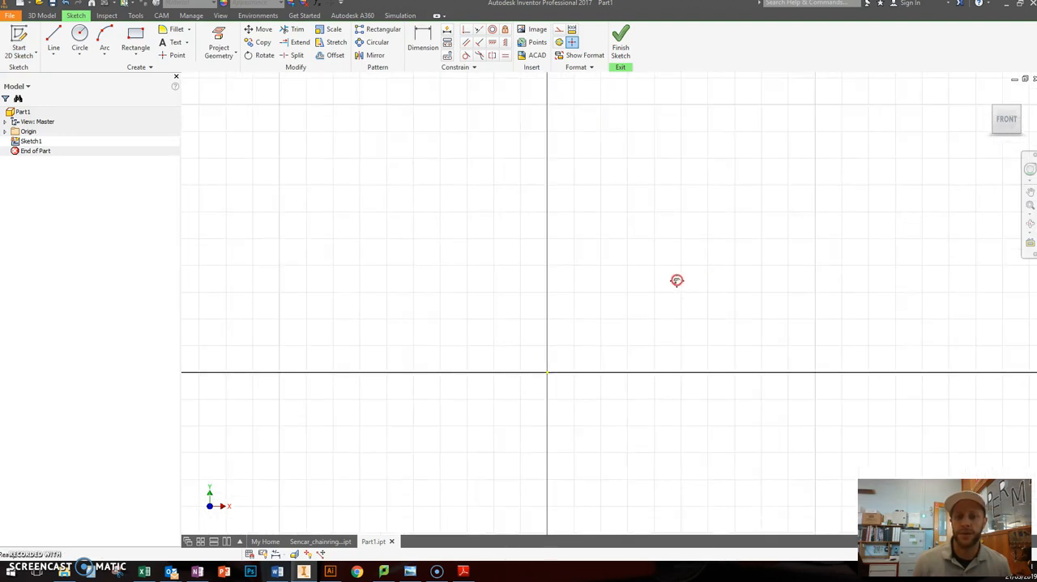
Step: Check Extension Shape 5 in the PDF, then sketch its vertical left edge up from the origin, about 15 mm, and top edge, about 18 mm
drag(0, 105, 303, 30)
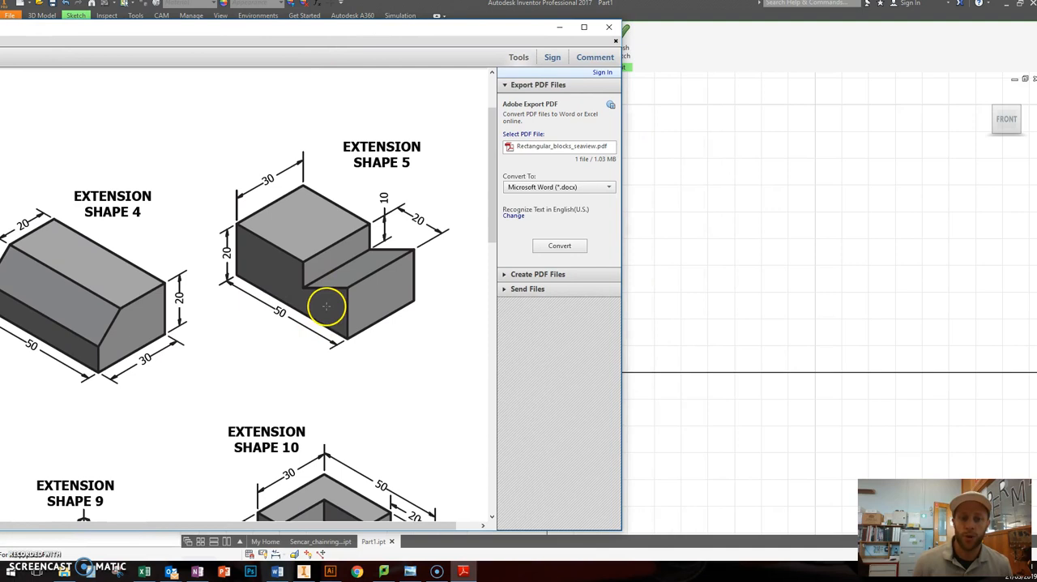
drag(332, 28, 355, 28)
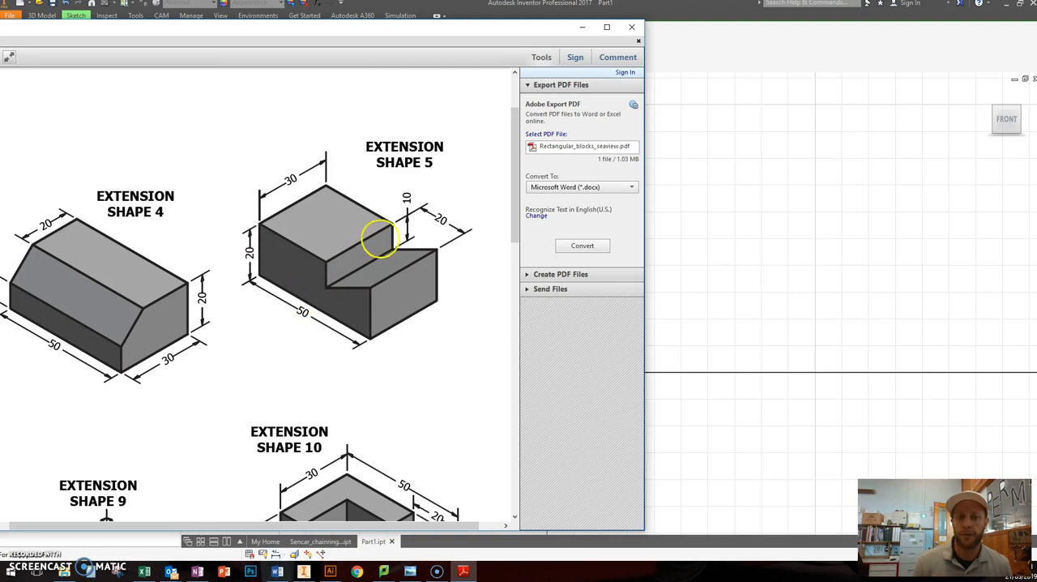
drag(416, 30, 0, 33)
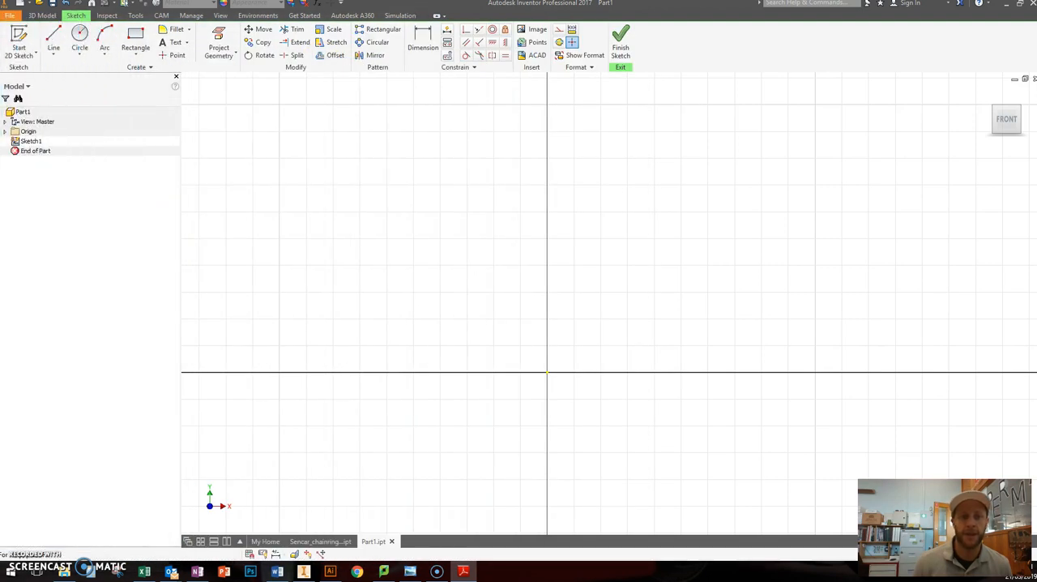
click(53, 38)
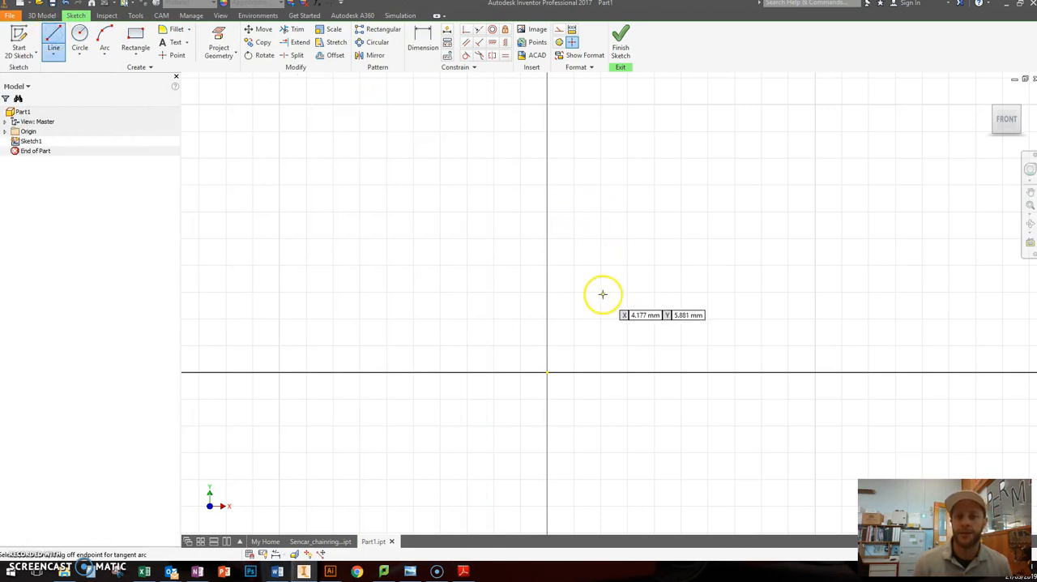
click(549, 373)
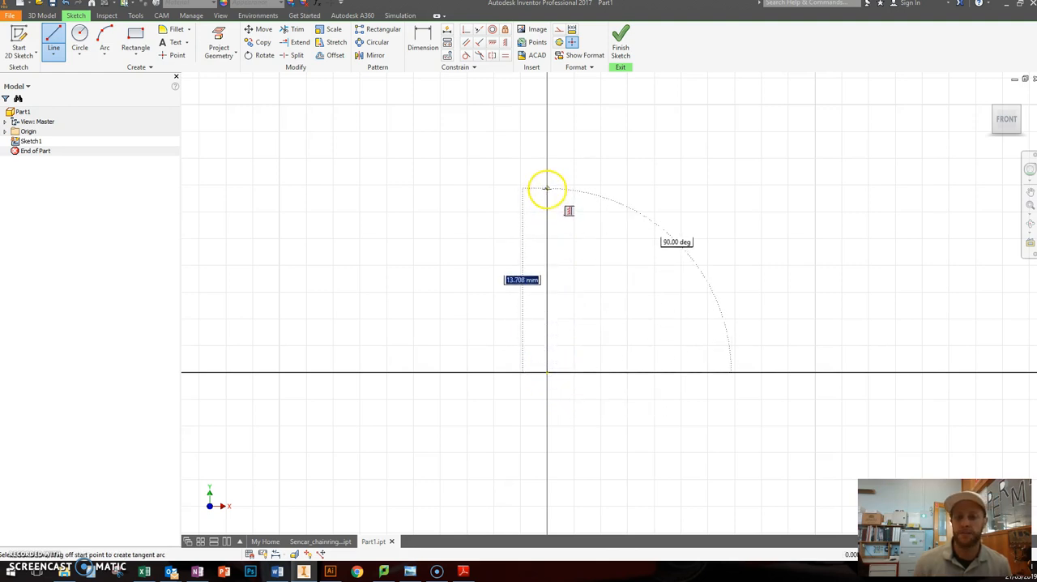
click(547, 176)
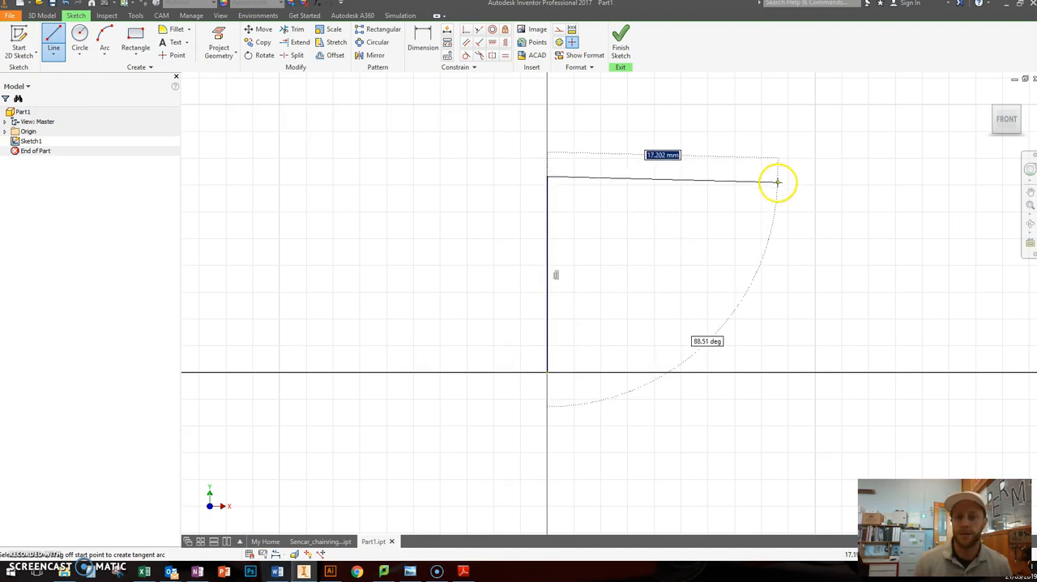
click(791, 176)
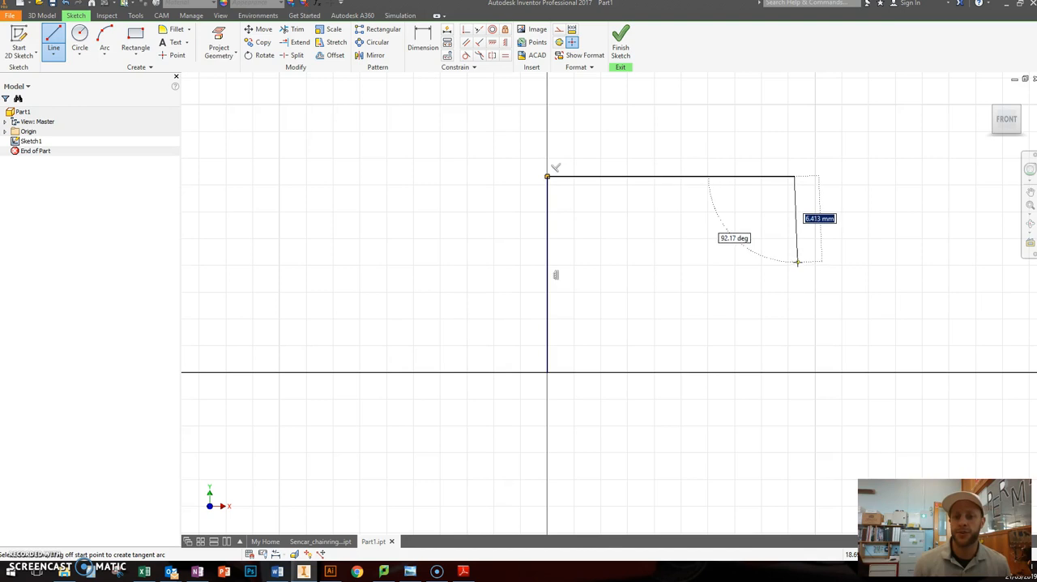
Step: Close the profile with an 8 mm drop, an 18 mm rising slope, an 11 mm right edge (all about) and a base line back to the origin
scroll(793, 266, up, 3)
scroll(886, 242, down, 4)
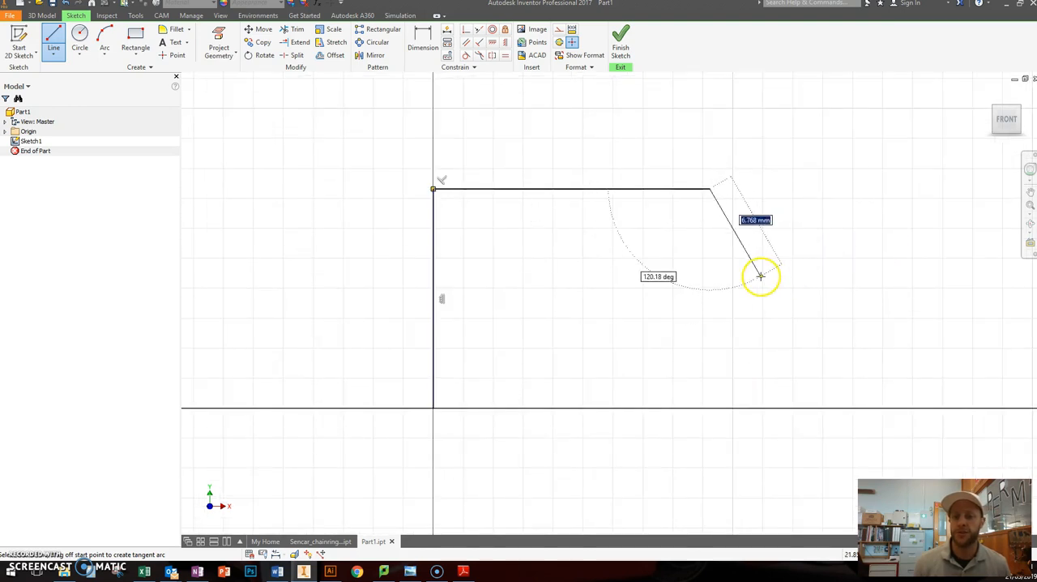
click(708, 302)
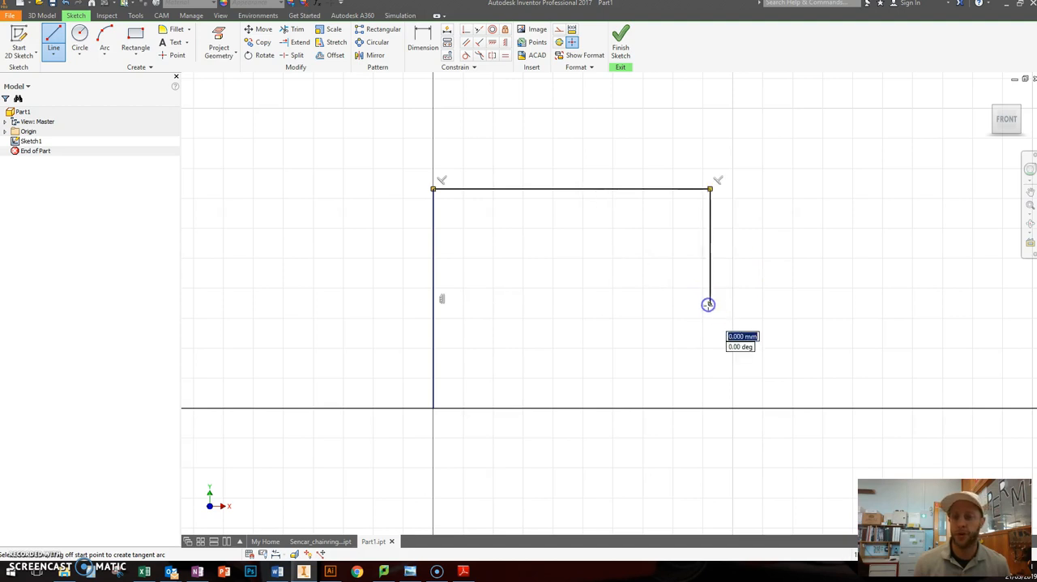
click(979, 241)
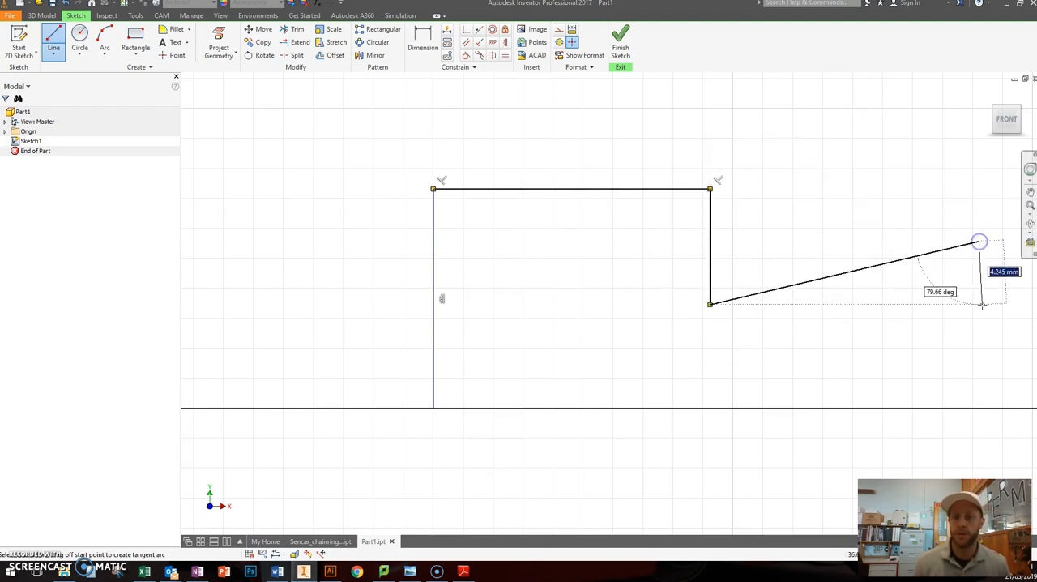
click(979, 407)
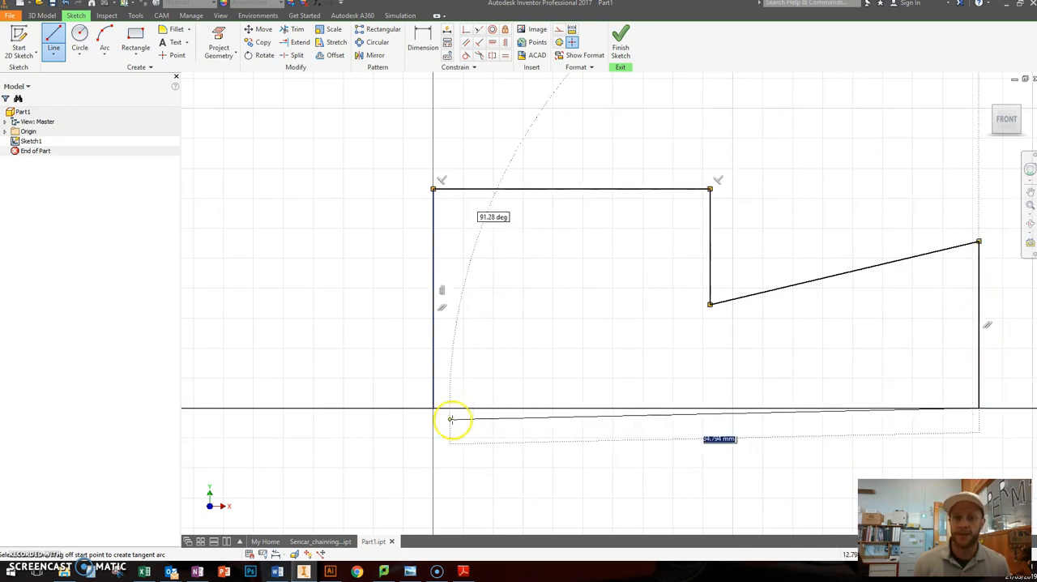
click(434, 408)
middle_drag(577, 354, 452, 376)
scroll(452, 376, up, 3)
scroll(451, 418, down, 3)
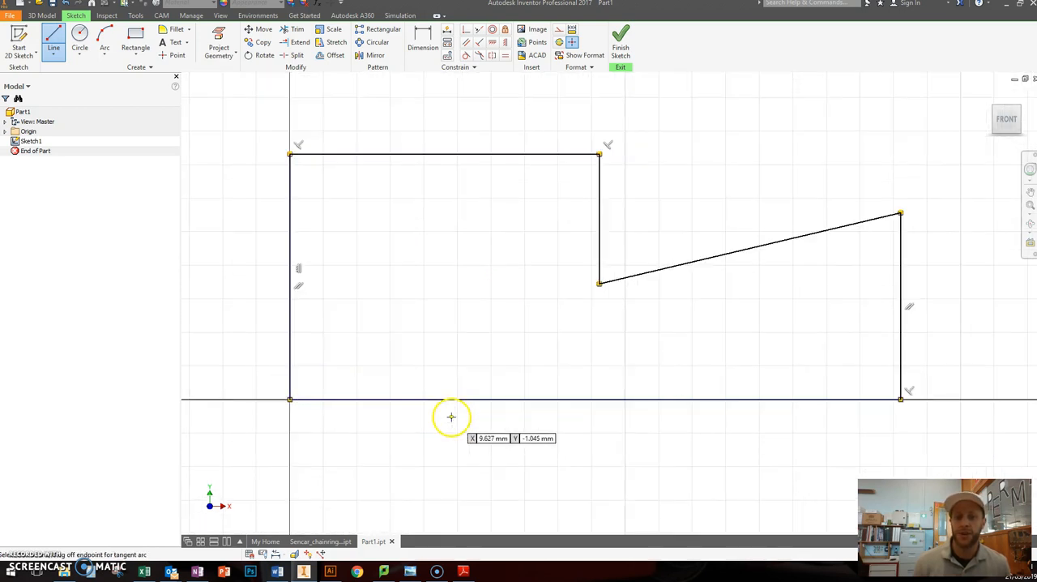
click(725, 199)
click(782, 121)
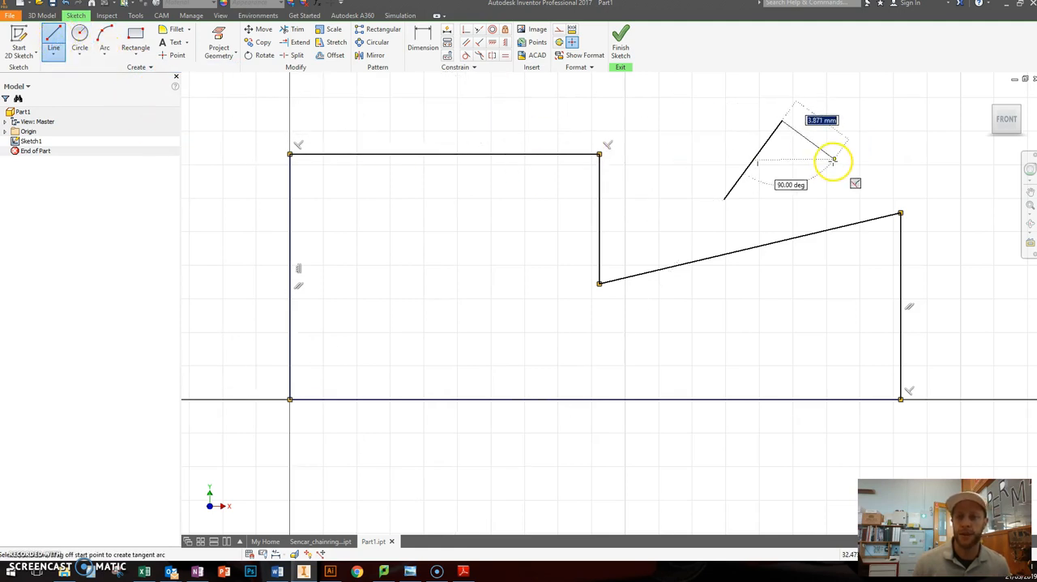
key(Escape)
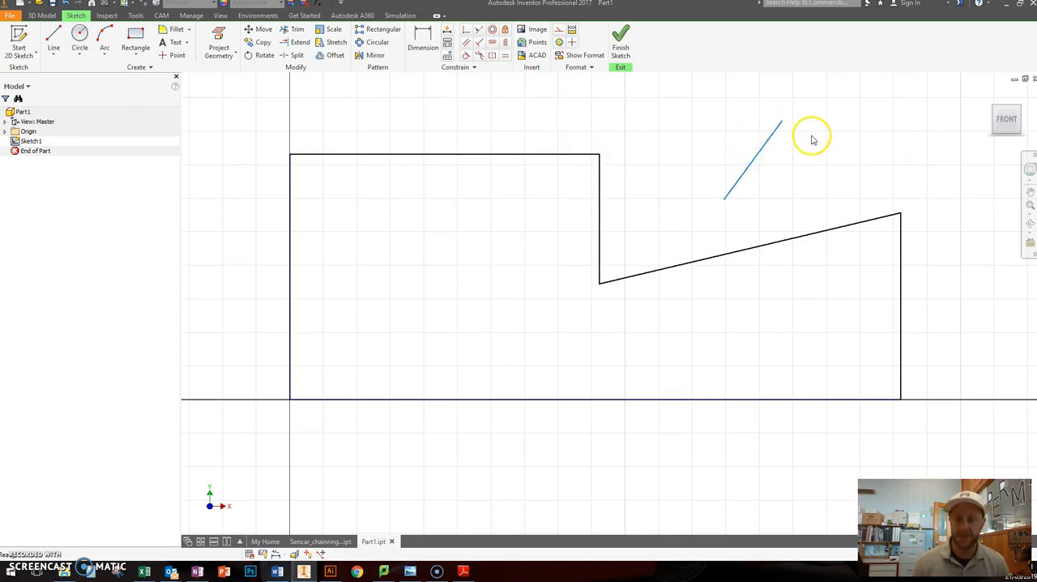
key(Delete)
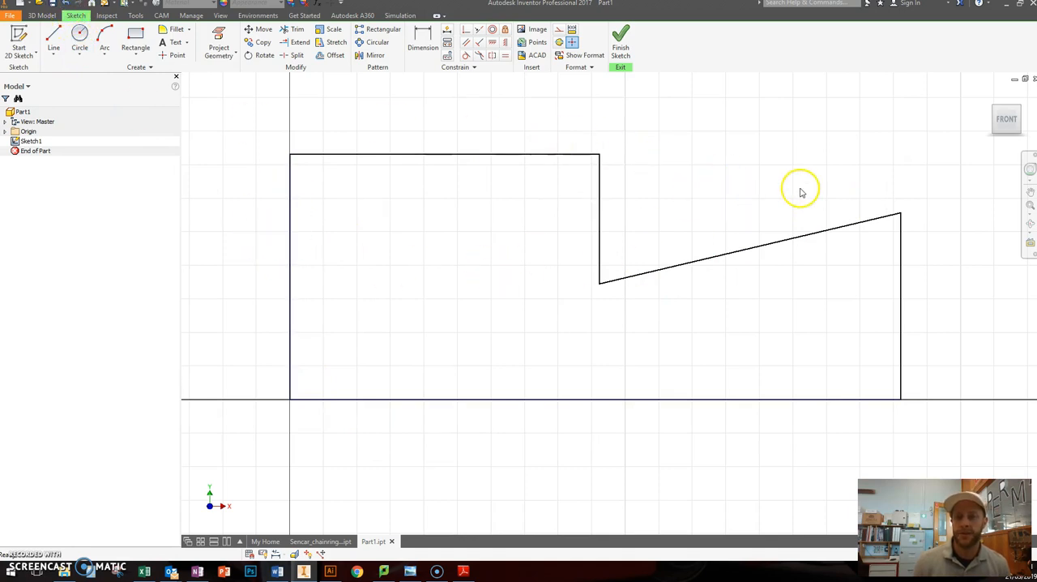
mouse_move(564, 128)
mouse_down()
mouse_move(521, 65)
mouse_move(440, 59)
mouse_move(442, 85)
mouse_move(0, 3)
mouse_move(0, 113)
mouse_up()
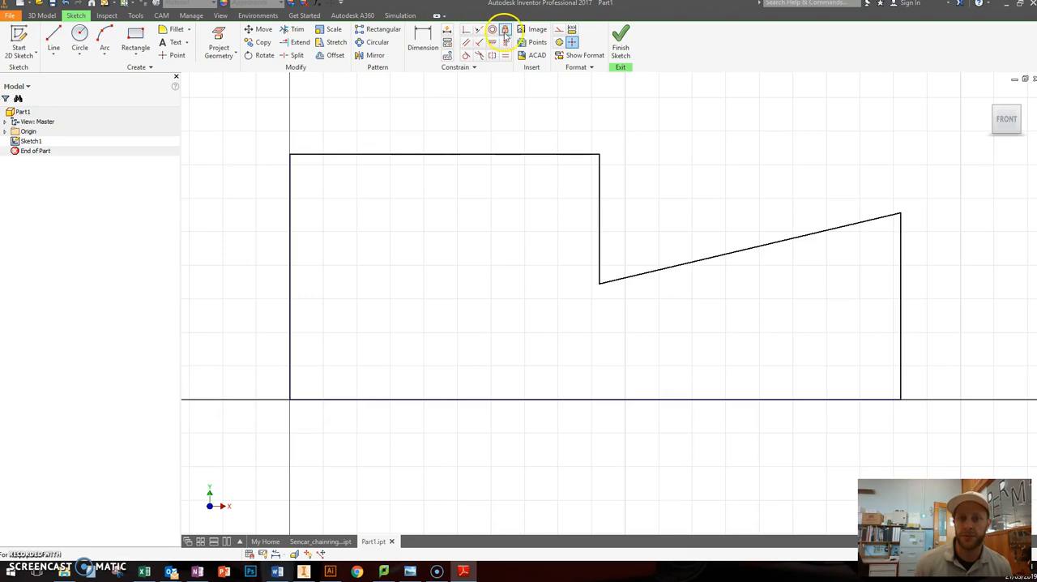
scroll(724, 196, down, 3)
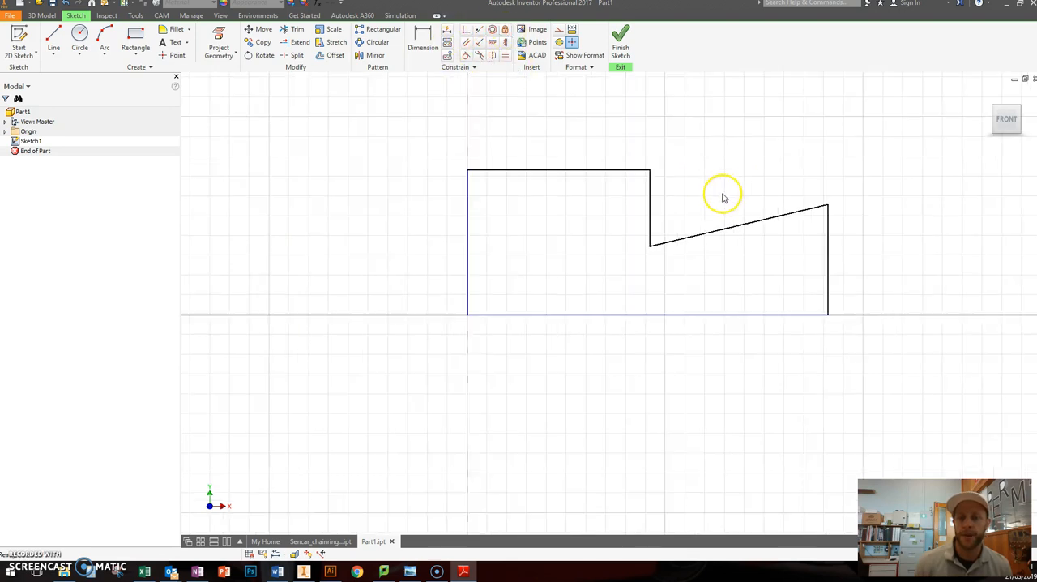
middle_drag(741, 157, 657, 176)
scroll(652, 185, up, 3)
scroll(600, 189, down, 2)
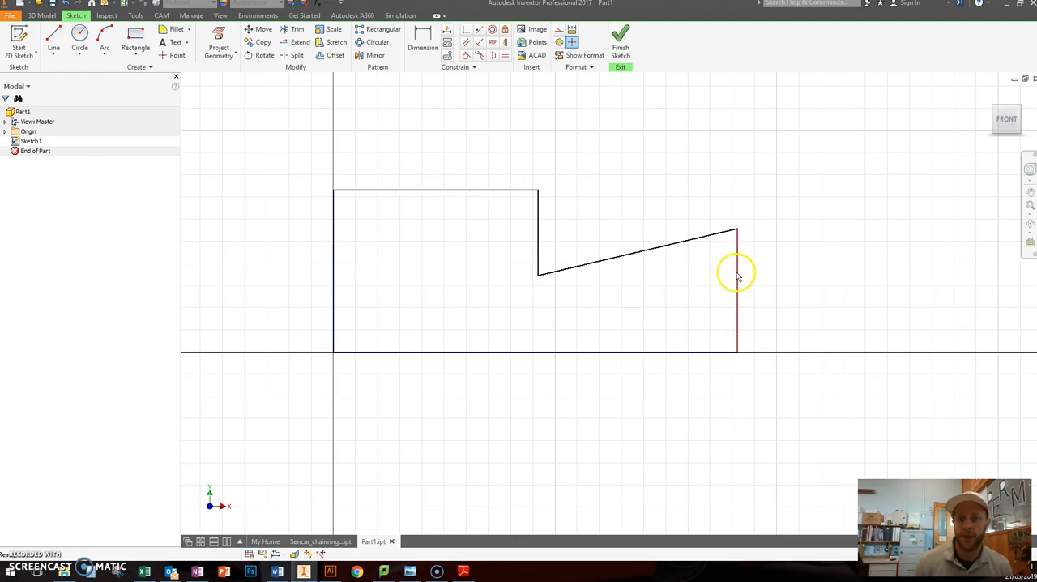
click(505, 56)
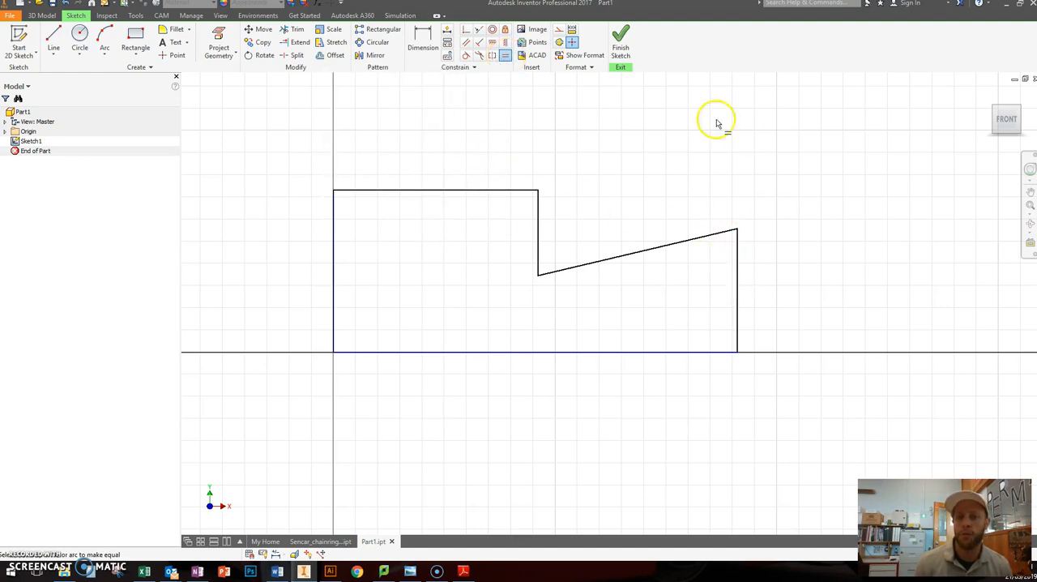
click(492, 43)
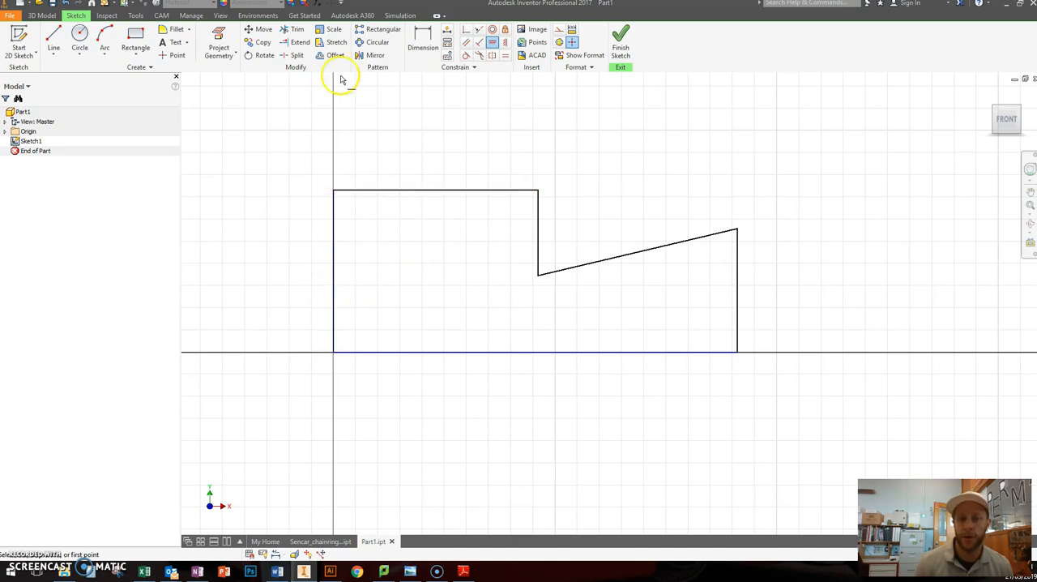
Step: Sketch a loose slanted practice line in the empty area above the profile's top edge
click(54, 36)
click(459, 165)
click(613, 106)
mouse_move(613, 106)
mouse_down()
mouse_move(702, 116)
mouse_move(699, 148)
mouse_up()
key(Escape)
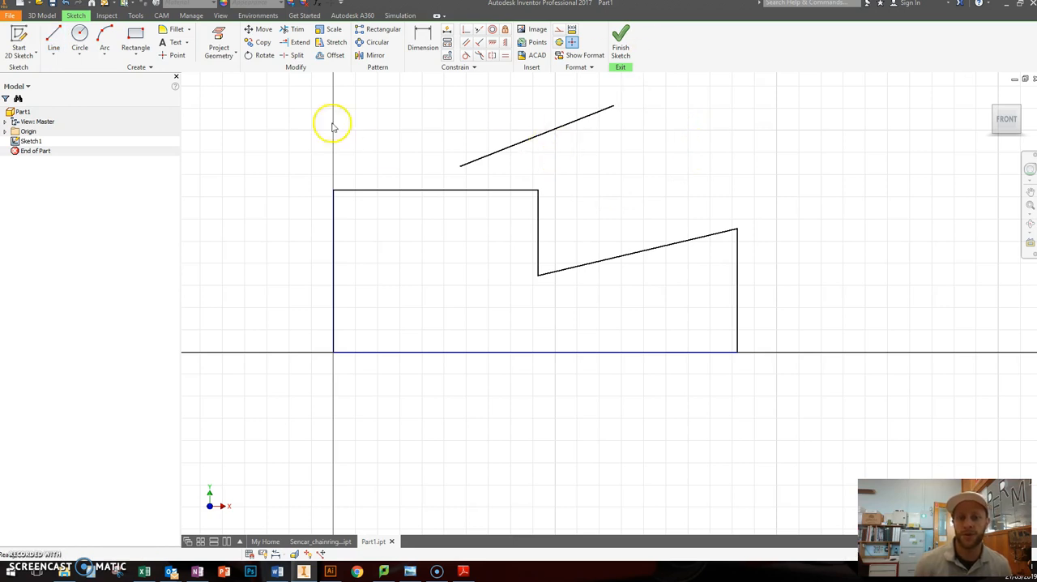
Step: Try the Horizontal constraint on the slanted practice line, then undo it
click(492, 45)
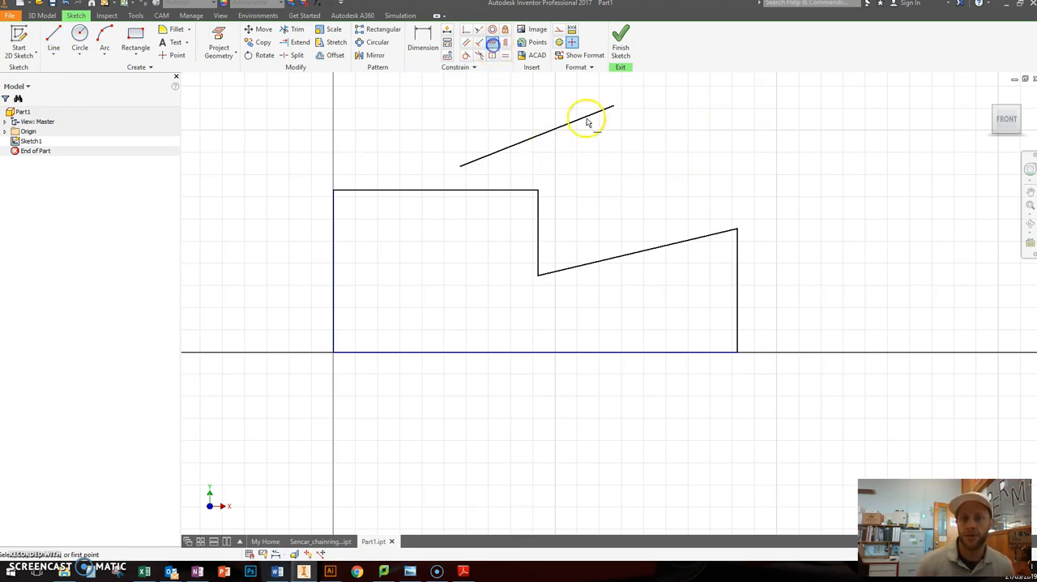
click(560, 135)
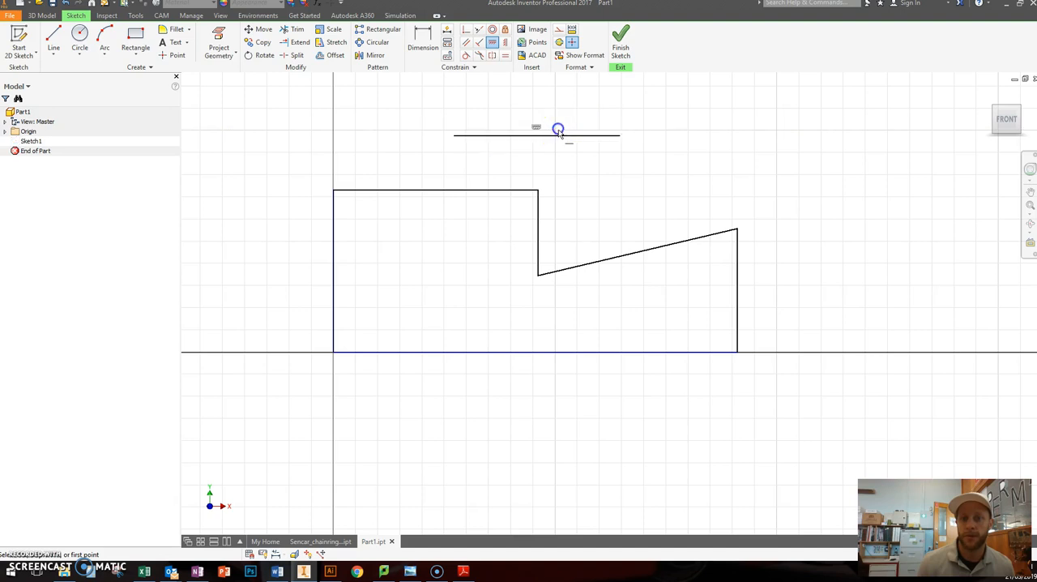
click(64, 3)
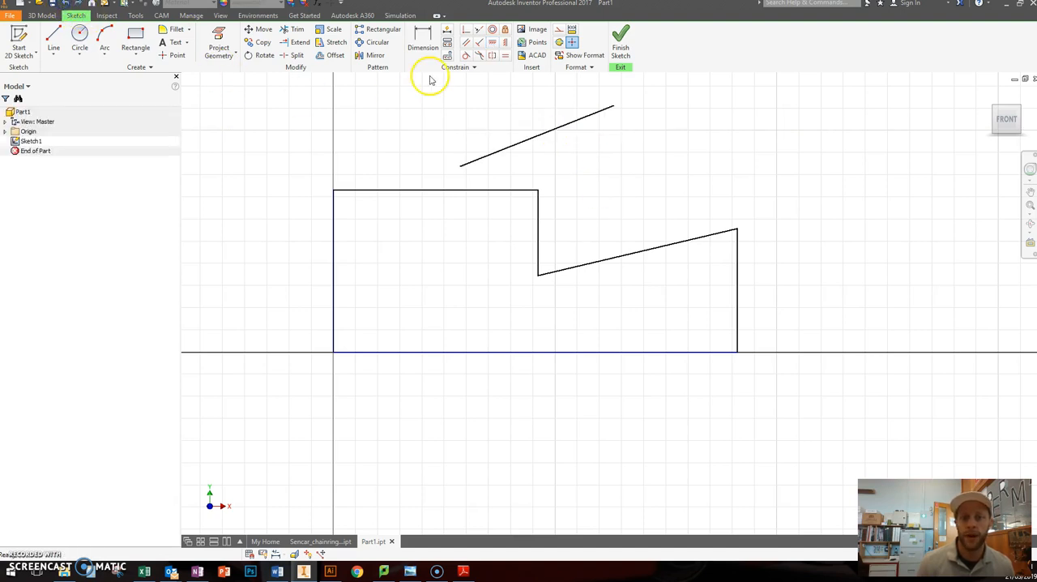
Step: Try the Vertical constraint on the slanted practice line, then undo both the constraint and the line itself
click(492, 44)
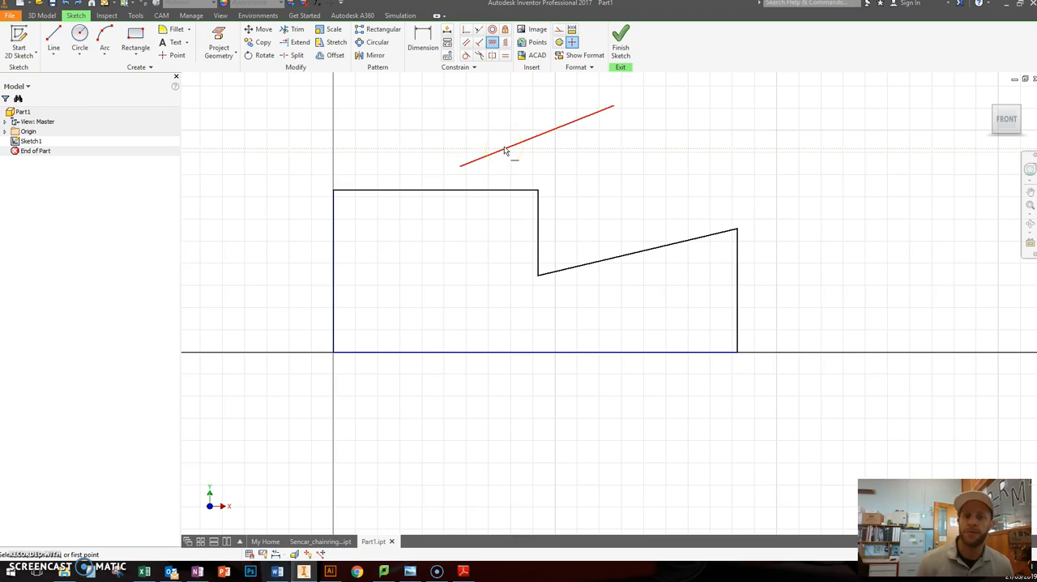
click(505, 42)
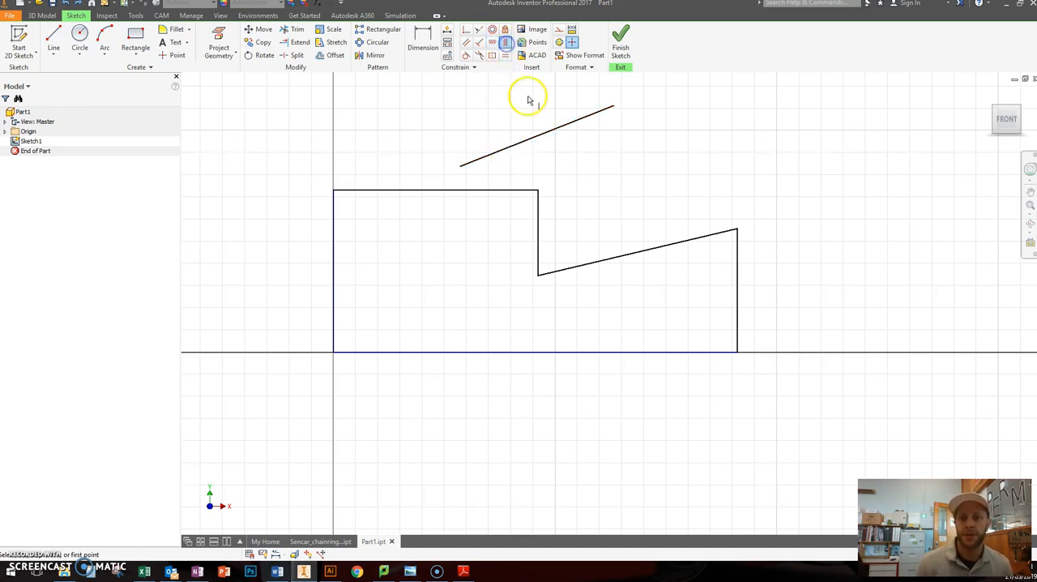
click(505, 43)
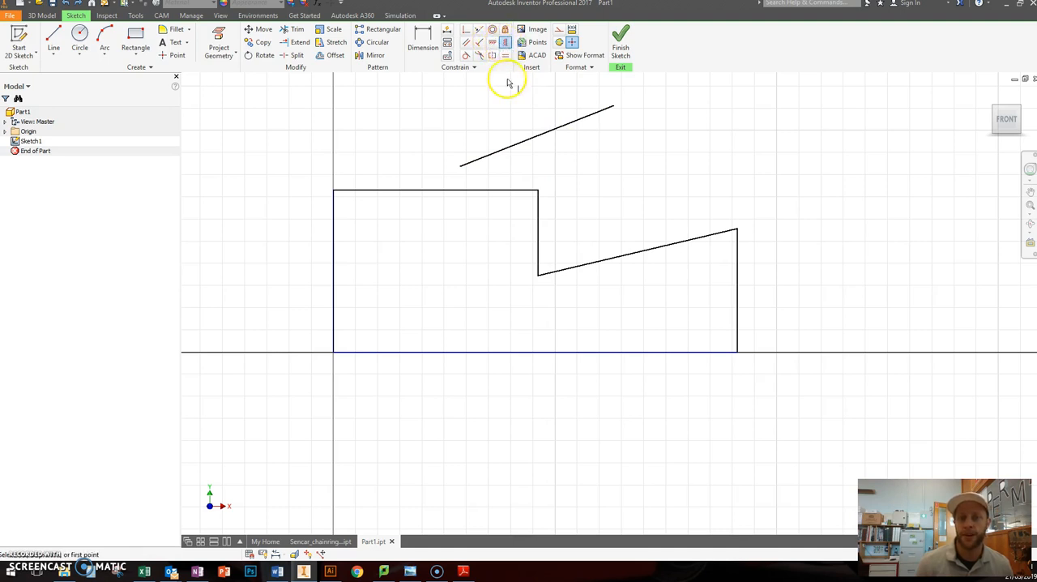
click(567, 132)
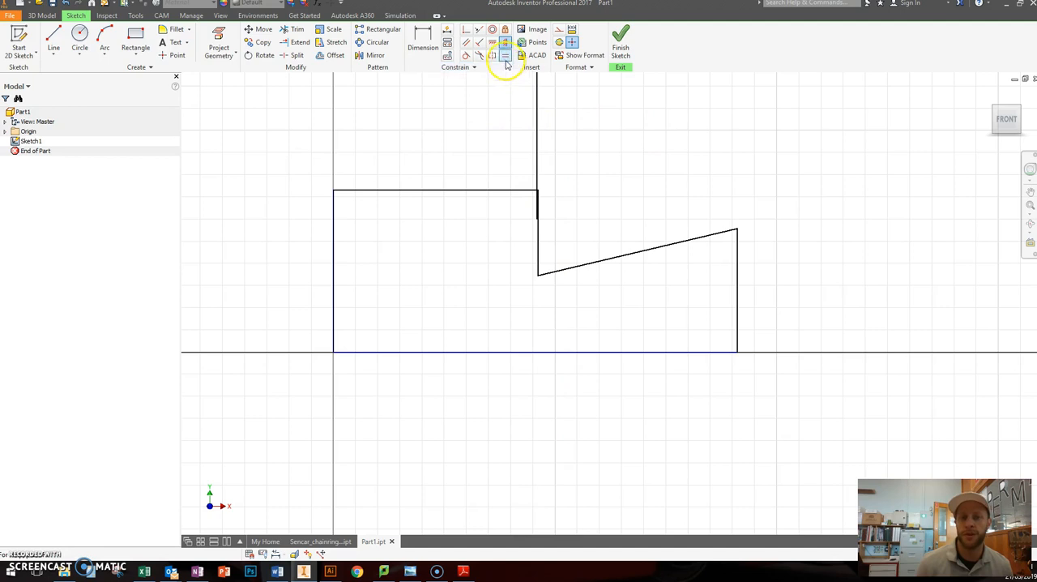
click(75, 5)
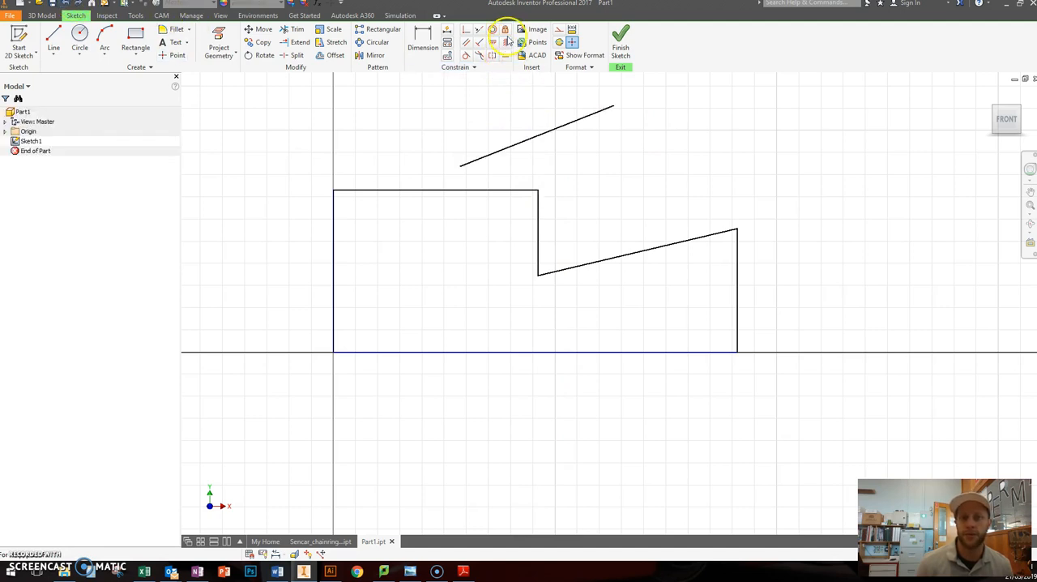
click(54, 6)
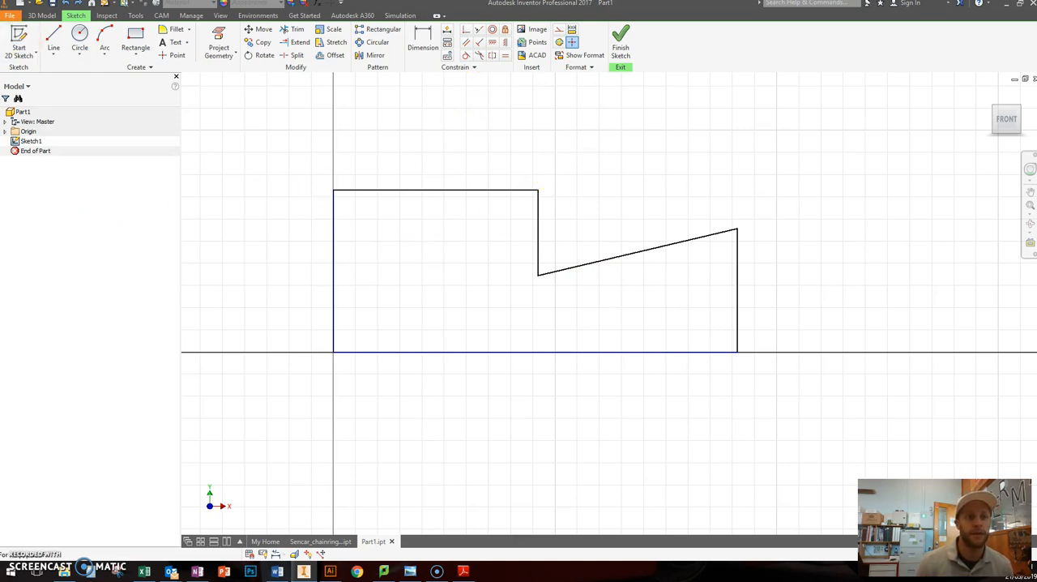
Step: Check Extension Shape 5 in the PDF, then dimension the profile's base line to 50 mm
mouse_move(0, 32)
mouse_down()
mouse_move(354, 33)
mouse_move(246, 46)
mouse_up()
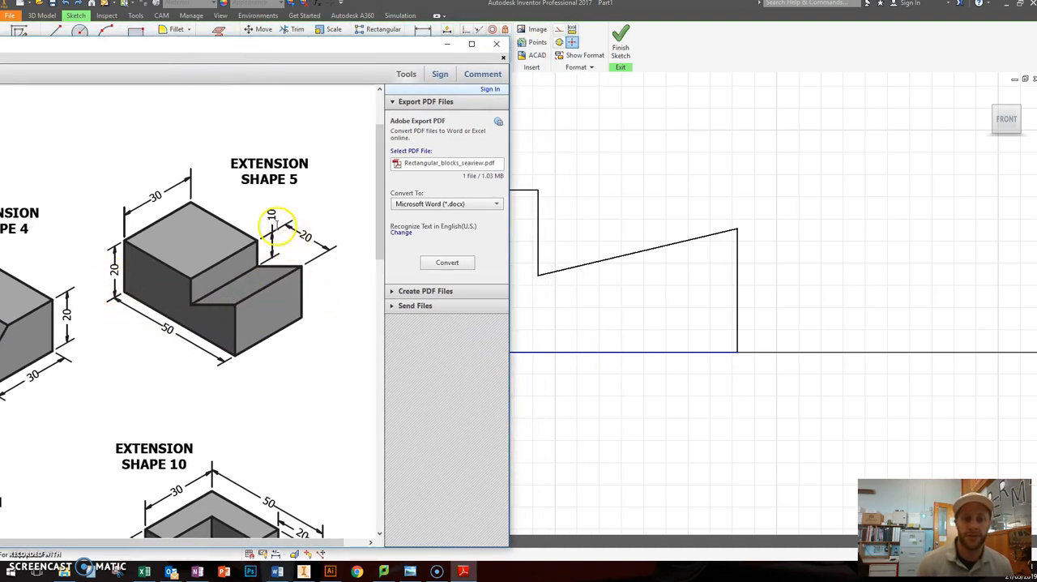
mouse_move(321, 46)
mouse_down()
mouse_move(257, 63)
mouse_move(0, 40)
mouse_move(0, 28)
mouse_up()
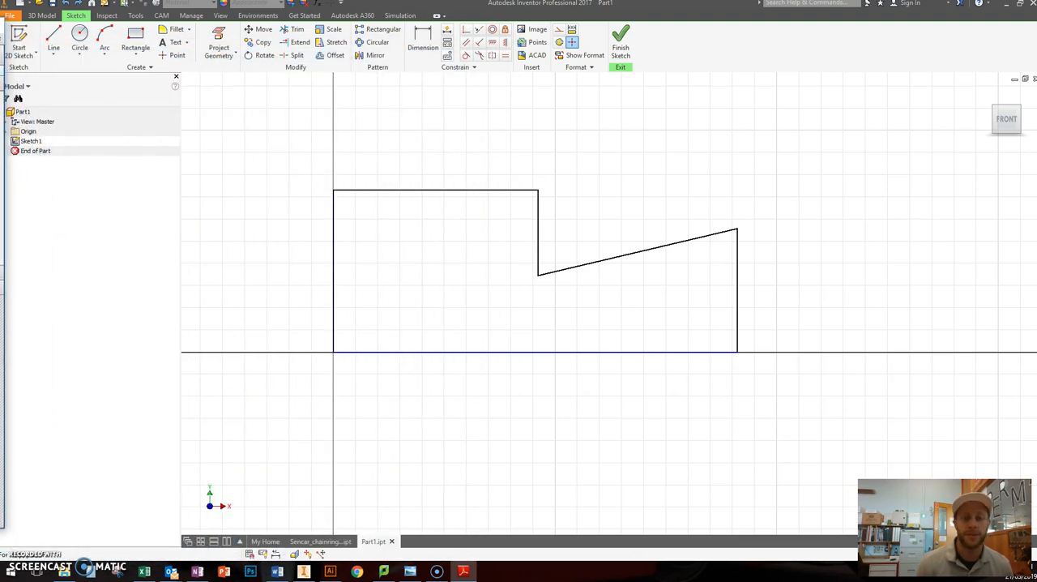
click(430, 39)
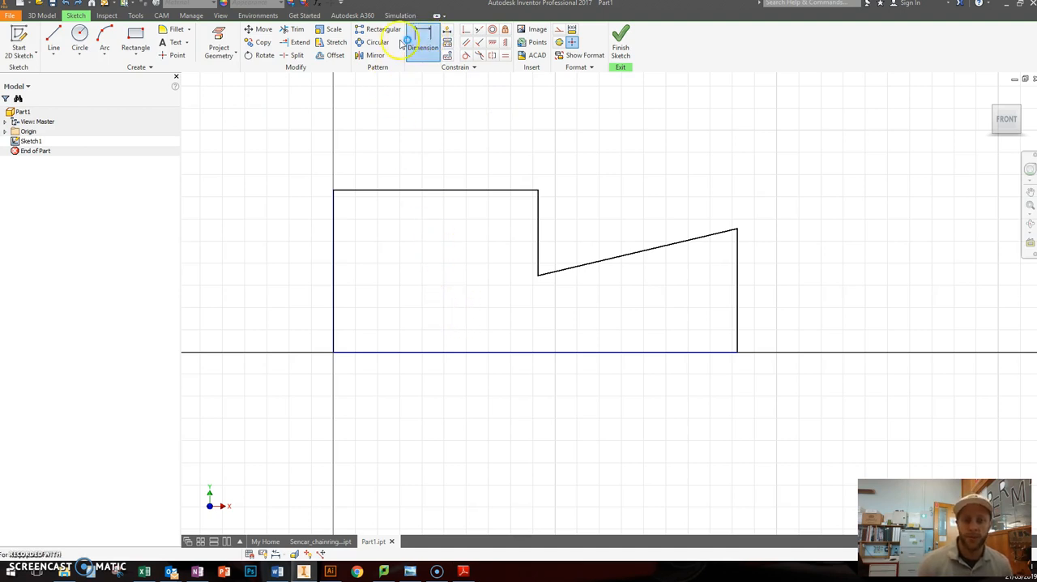
click(474, 354)
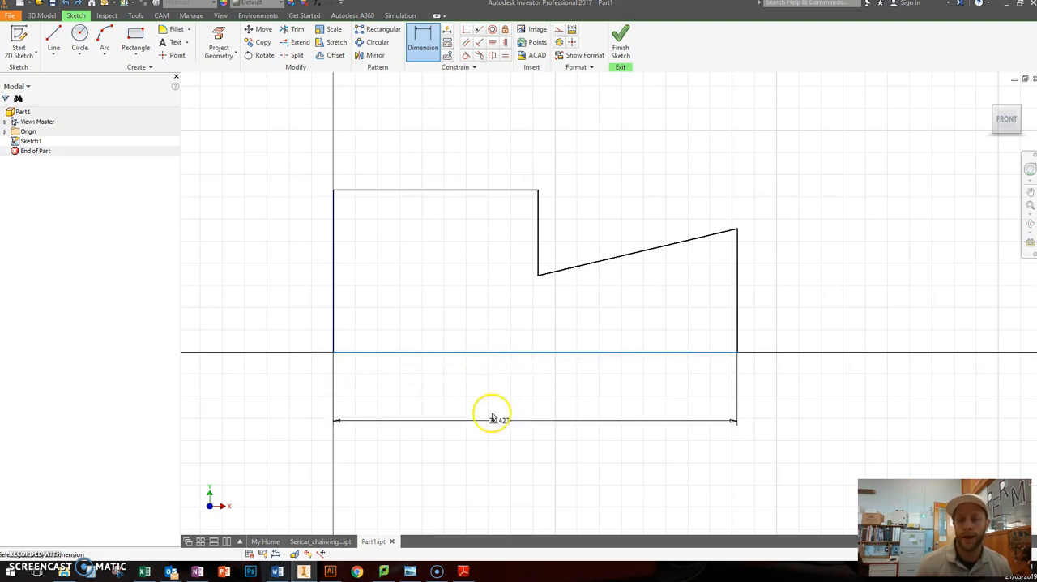
click(519, 398)
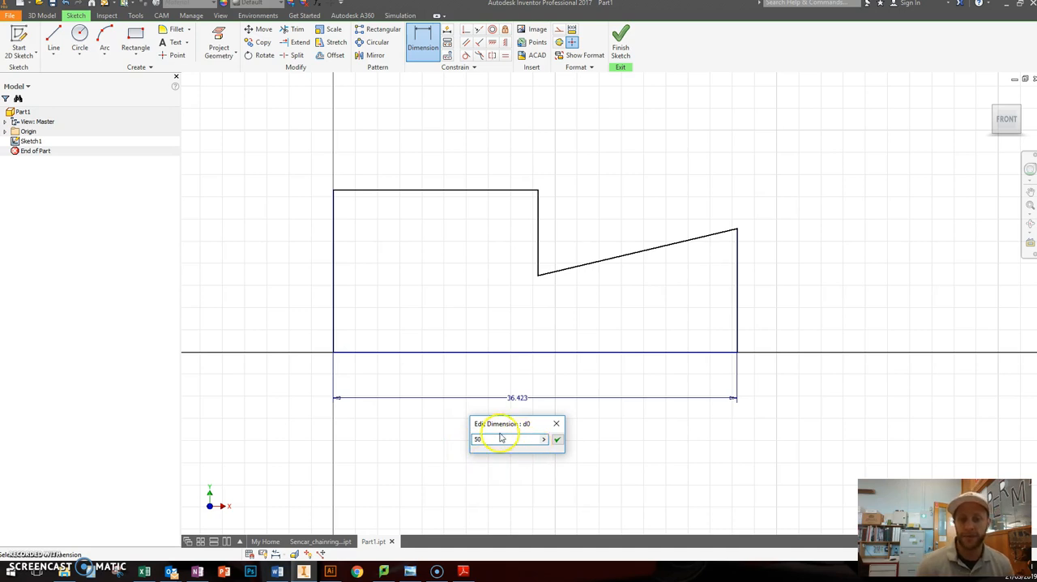
click(557, 440)
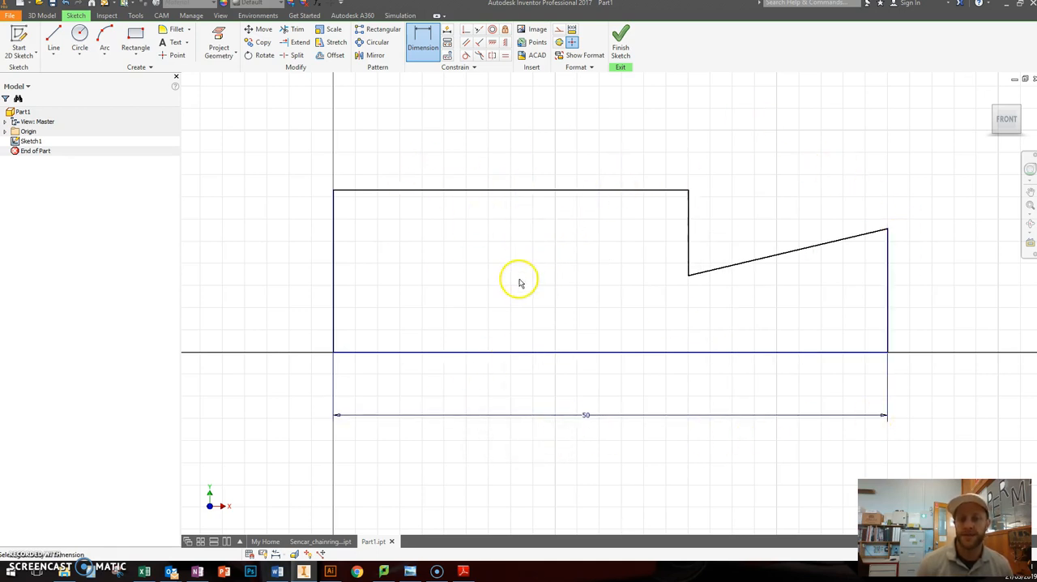
scroll(519, 276, up, 2)
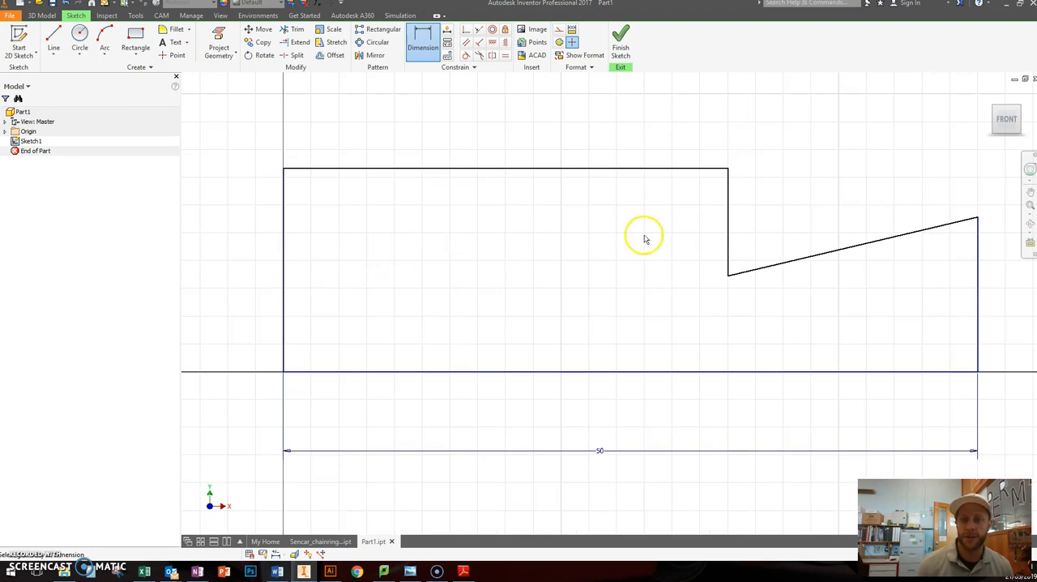
click(1005, 120)
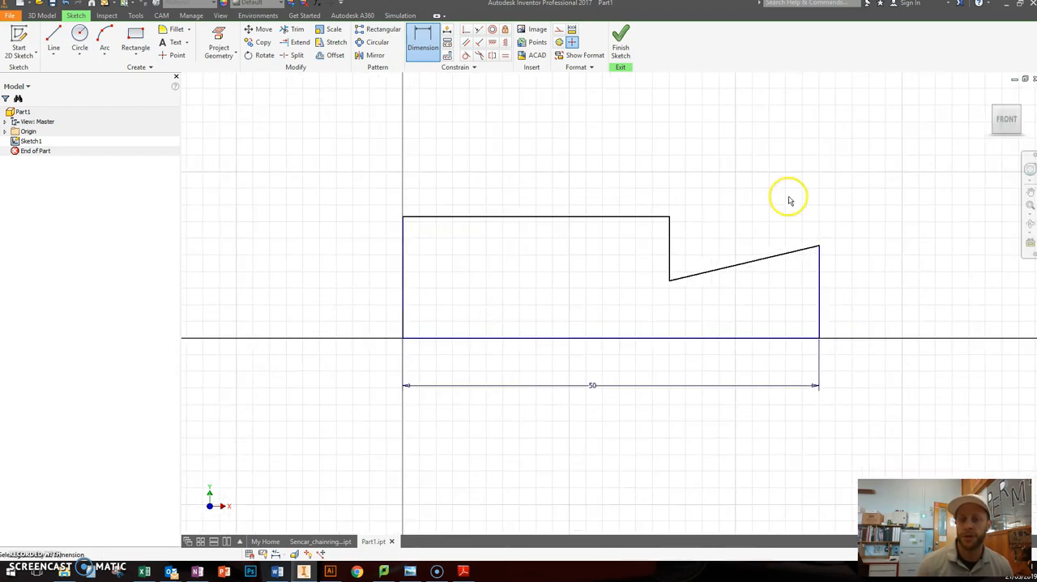
click(986, 120)
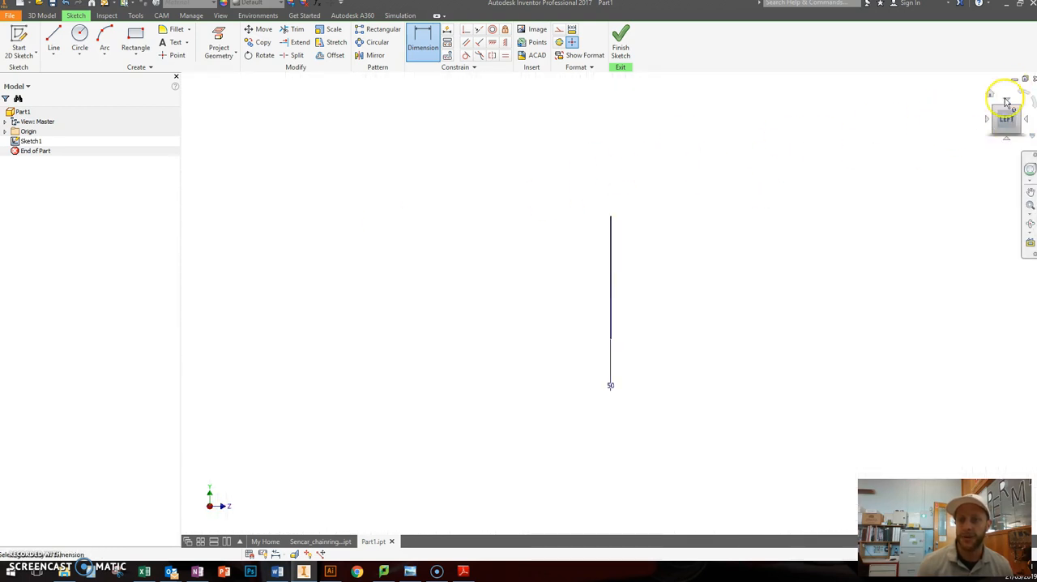
click(1028, 121)
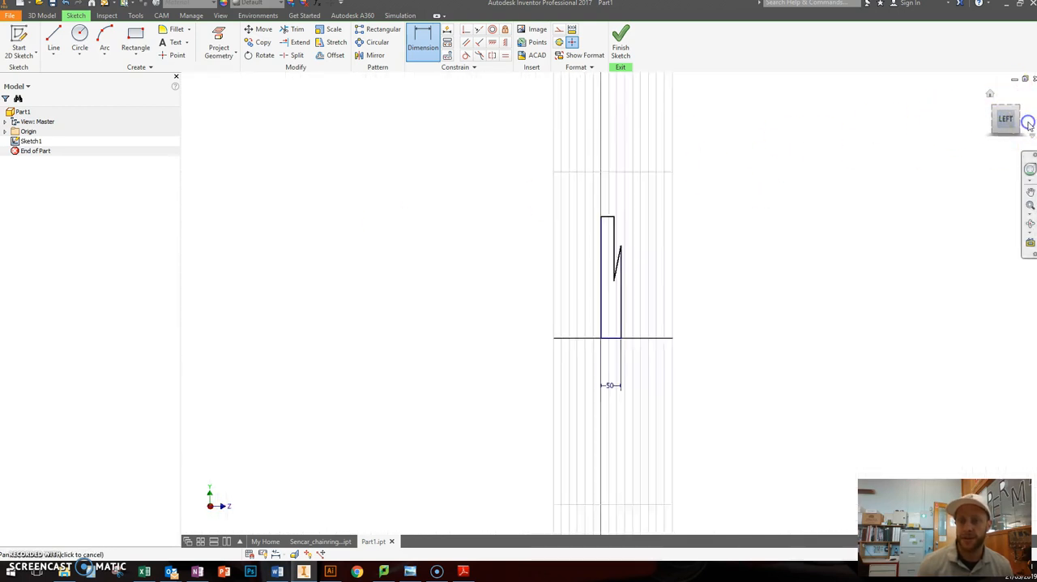
click(991, 95)
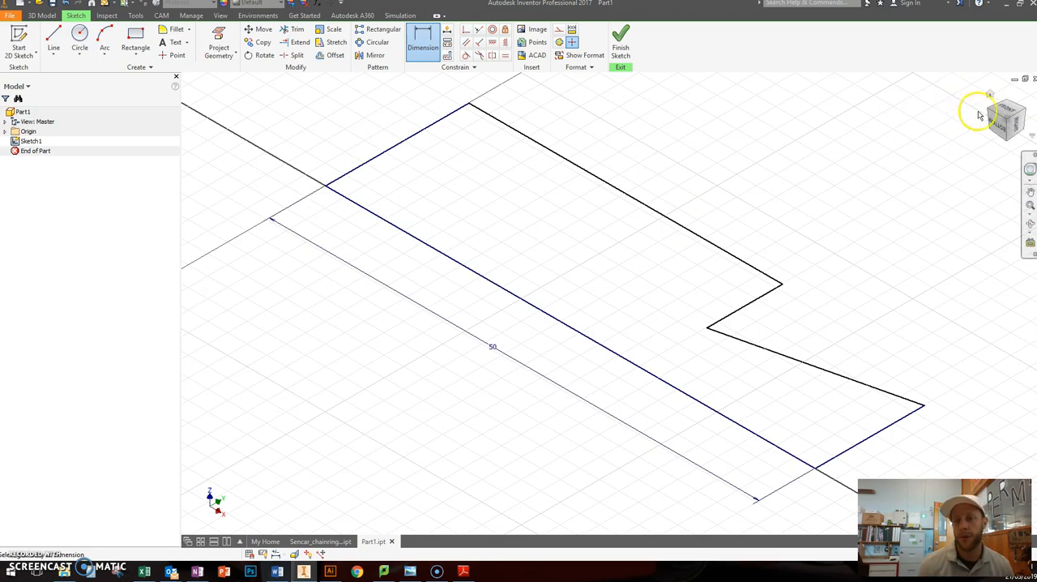
click(1007, 111)
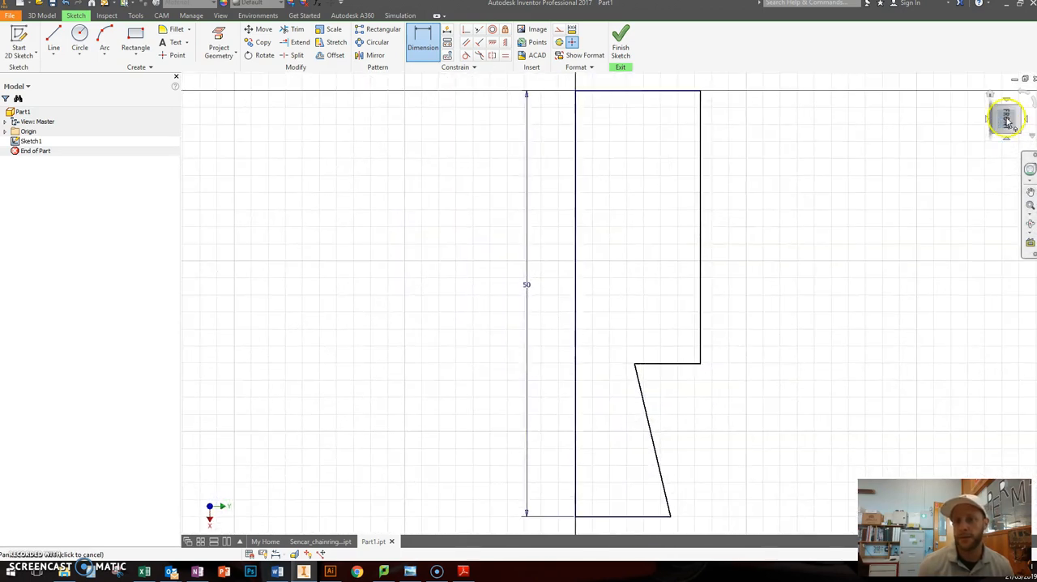
click(1023, 95)
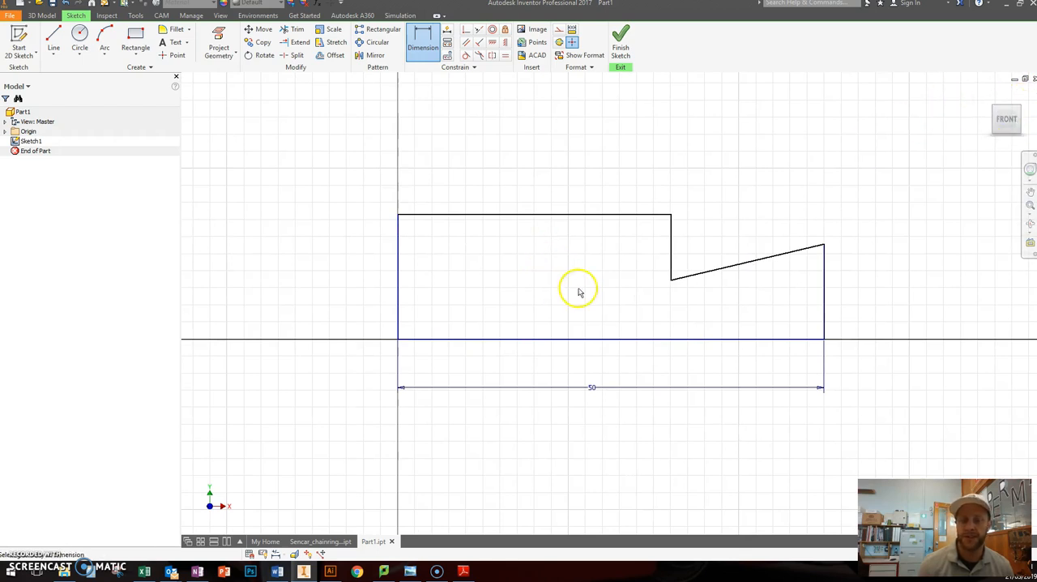
Step: Dimension the profile's vertical left edge to 20 mm
click(398, 257)
click(333, 262)
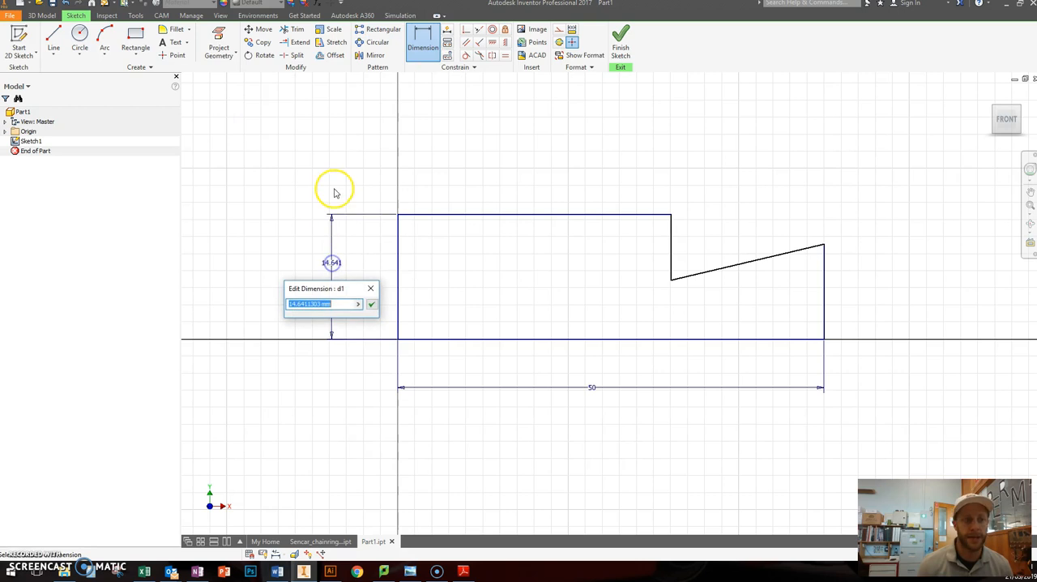
text(20)
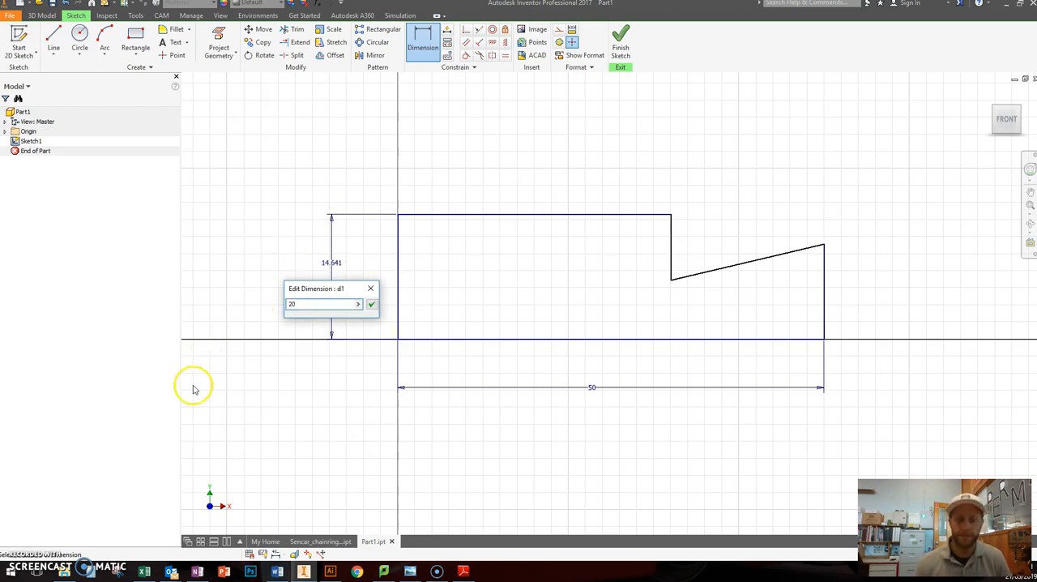
key(Return)
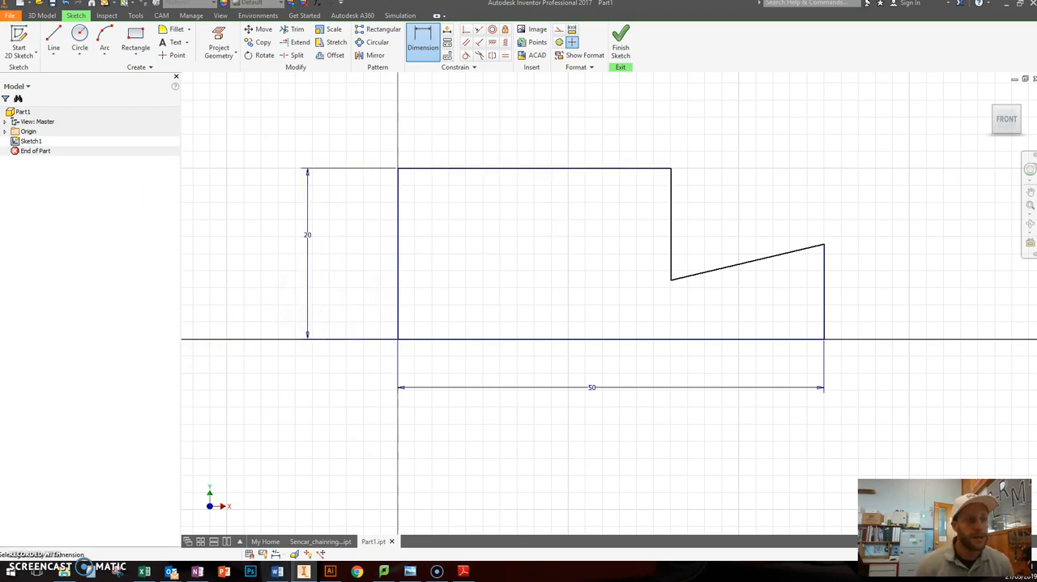
Step: Check Extension Shape 5 in the PDF, then dimension the horizontal distance between the notch's vertical edge and the profile's right edge to 20 mm
drag(0, 89, 348, 102)
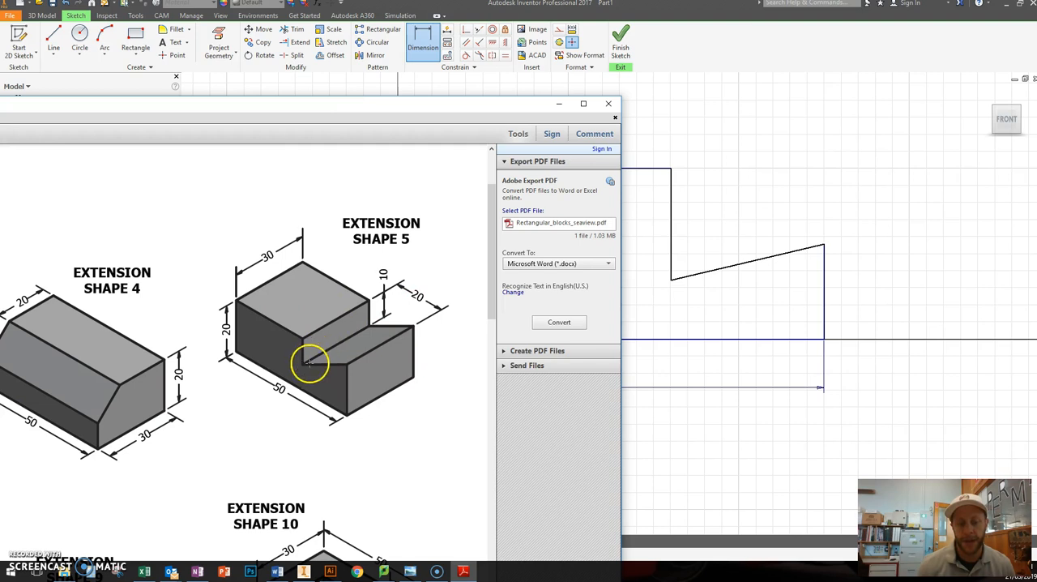
drag(409, 112, 0, 137)
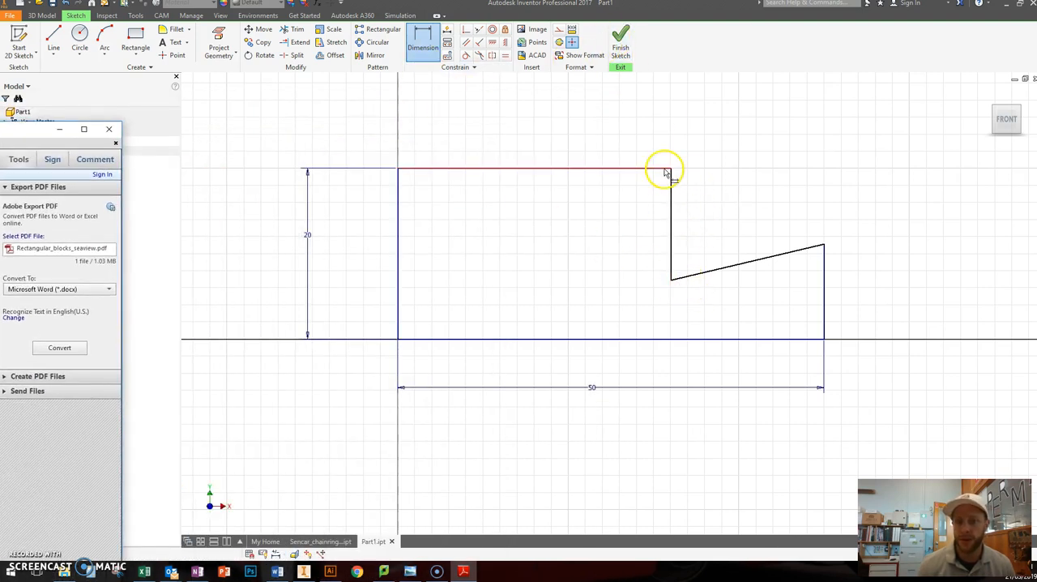
click(826, 266)
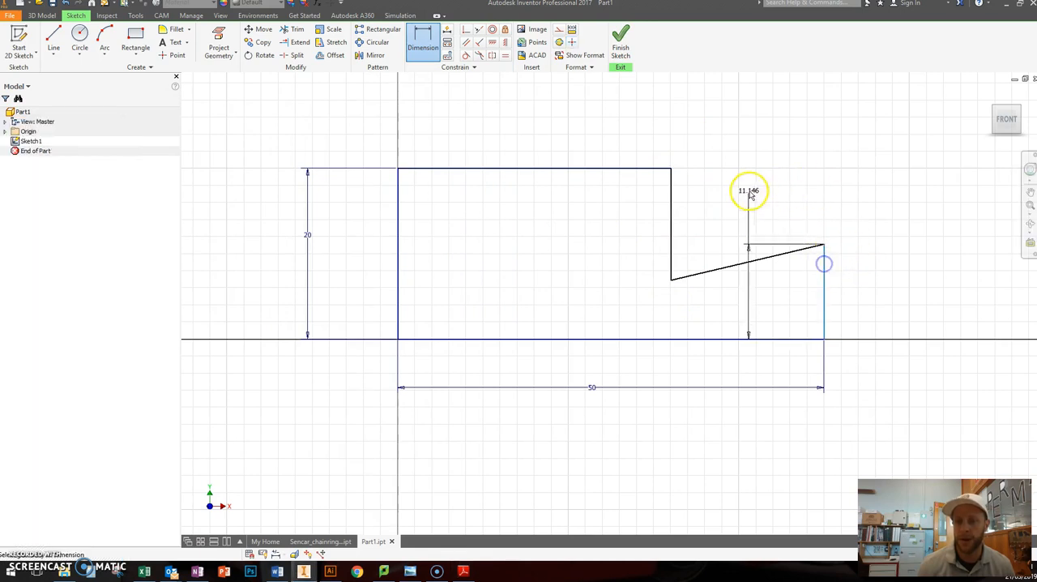
click(671, 203)
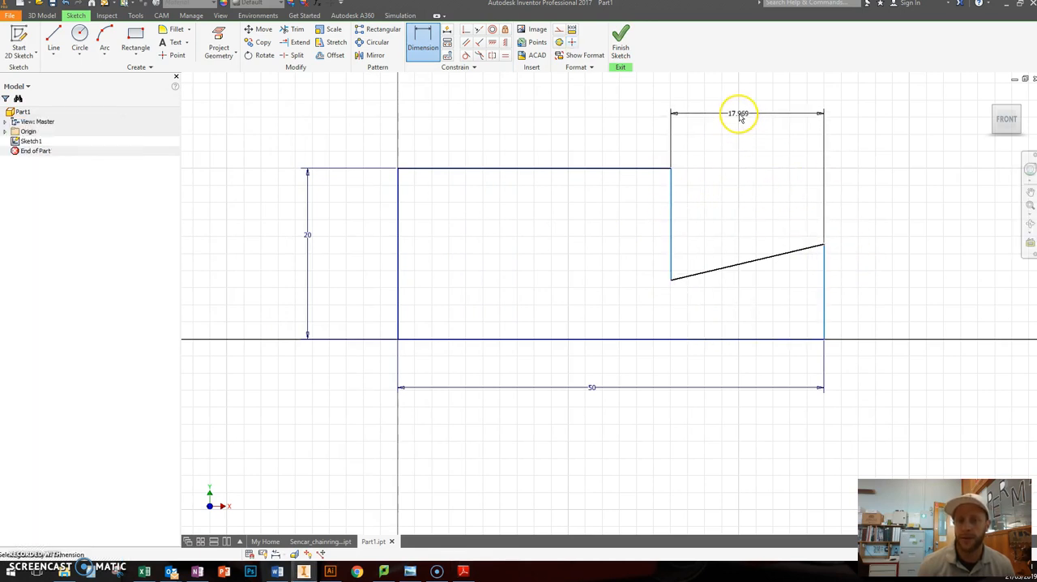
click(739, 114)
text(2)
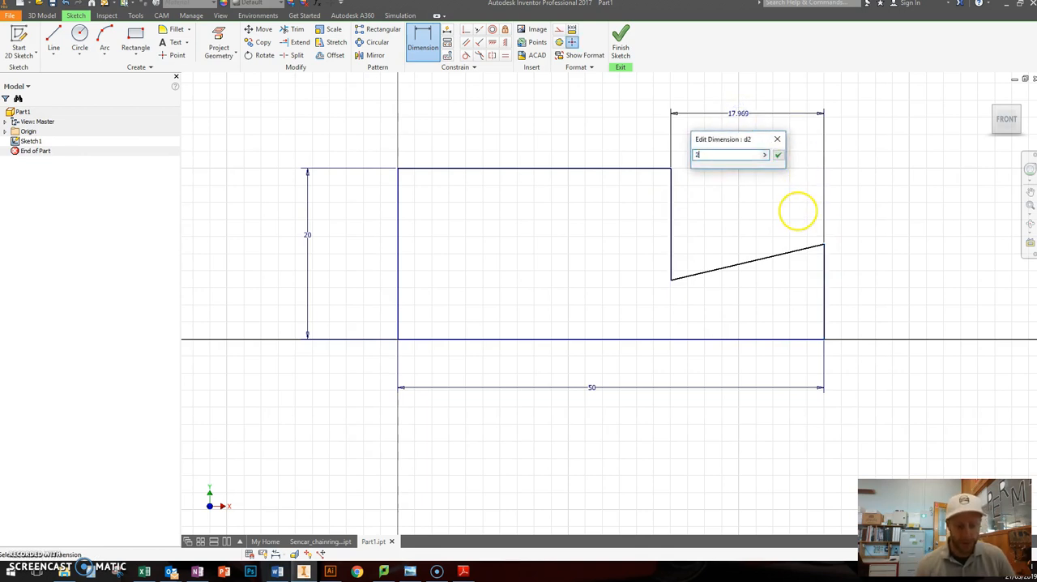
text(0)
key(Return)
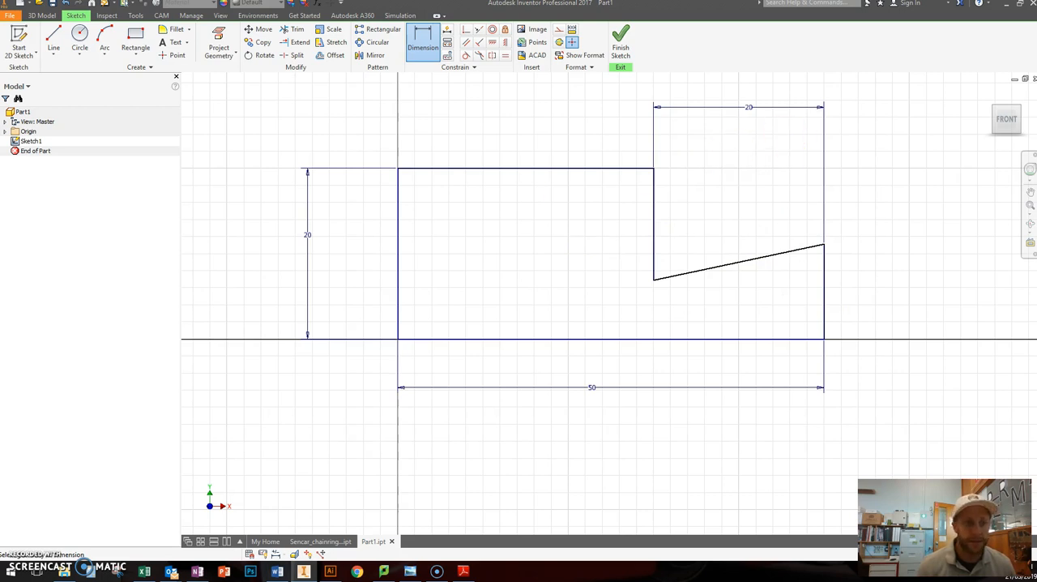
Step: Check the notch depth in the PDF, then dimension the notch's vertical edge to 10 mm
mouse_move(0, 121)
mouse_down()
mouse_move(150, 112)
mouse_move(217, 75)
mouse_up()
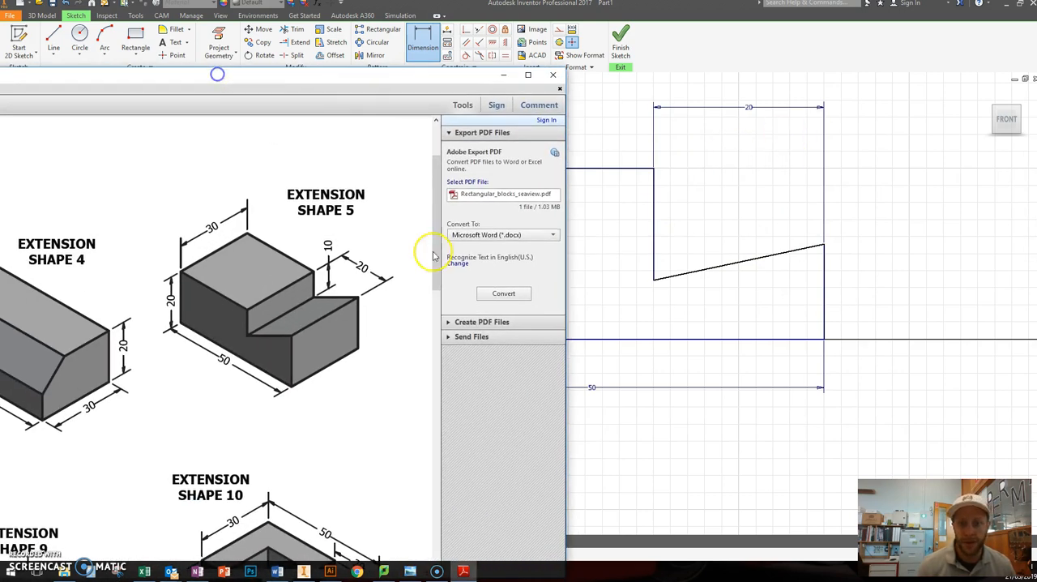
drag(421, 83, 16, 174)
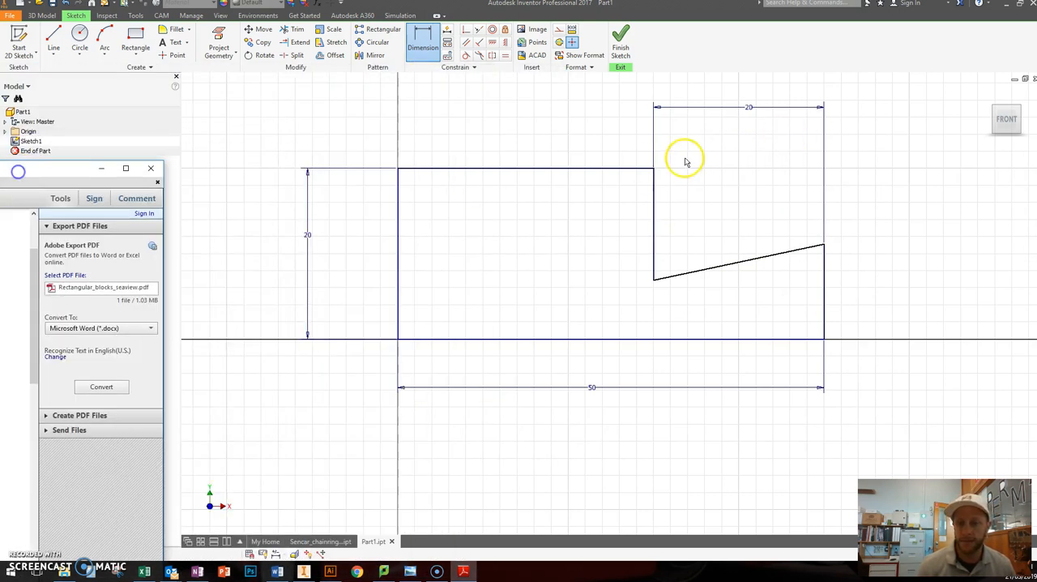
click(655, 213)
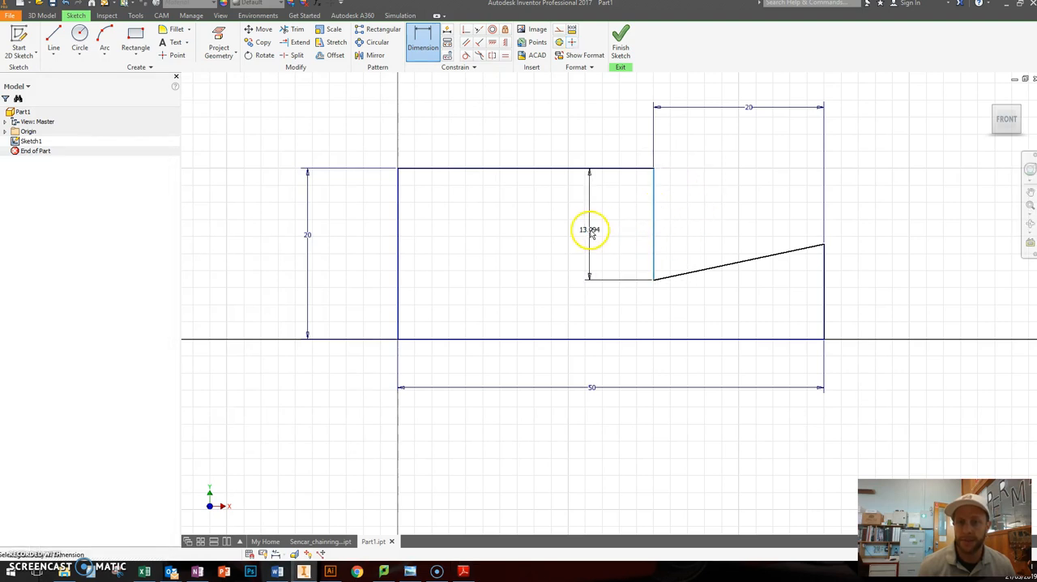
click(536, 224)
text(10)
key(Return)
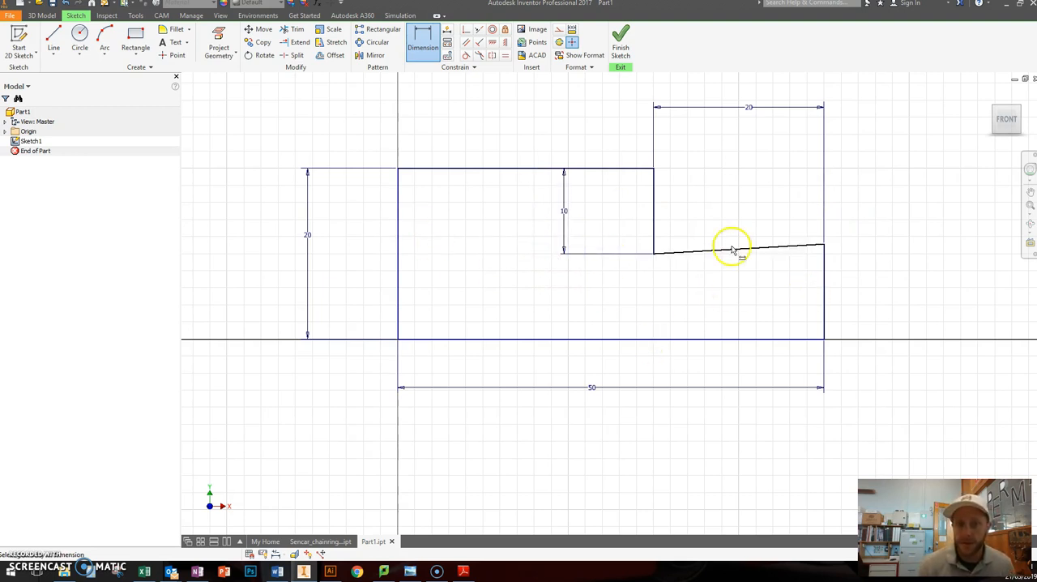
key(Escape)
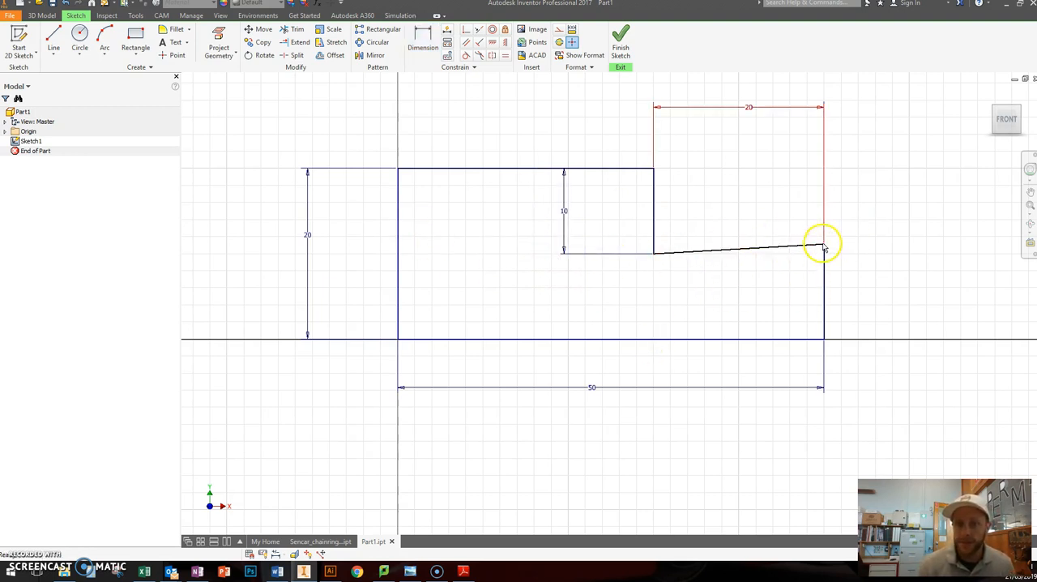
Step: Test which sketch geometry still moves, ending with the slanted line's free upper corner raised level with the profile's top edge
drag(825, 245, 826, 215)
drag(693, 246, 712, 270)
click(825, 217)
mouse_move(826, 218)
mouse_down()
mouse_move(827, 169)
mouse_move(827, 235)
mouse_move(813, 174)
mouse_move(828, 210)
mouse_up()
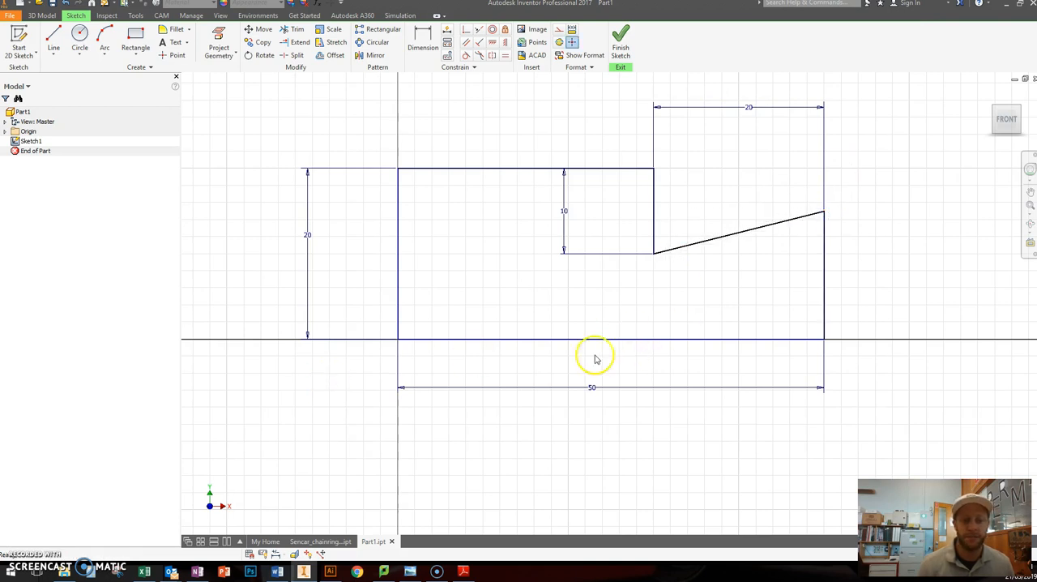
click(721, 282)
drag(655, 254, 668, 213)
drag(823, 213, 822, 168)
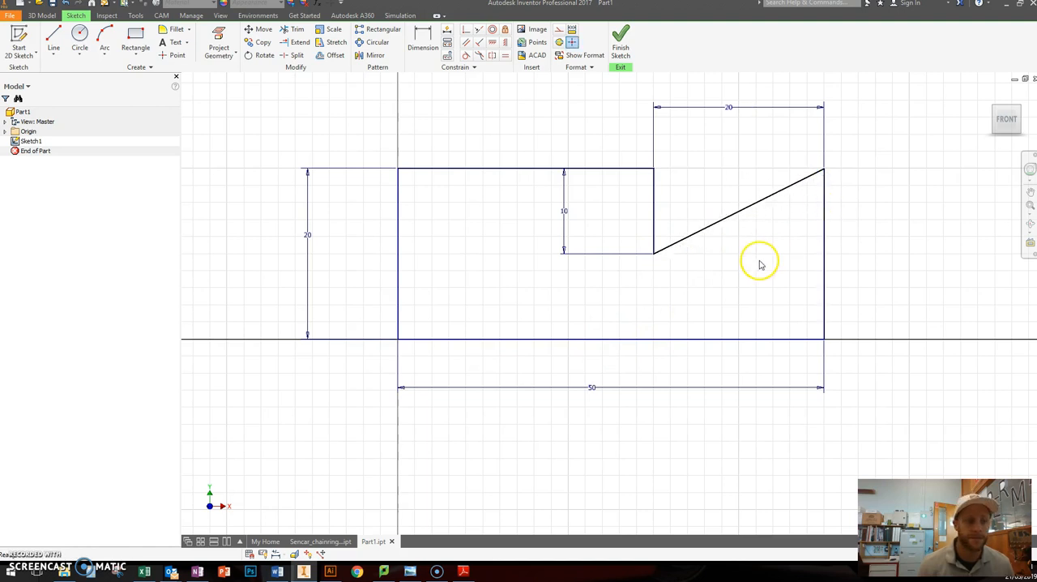
Step: Compare with the PDF, then apply a Coincident constraint between the slanted line's upper corner and the profile's top edge
drag(0, 174, 225, 104)
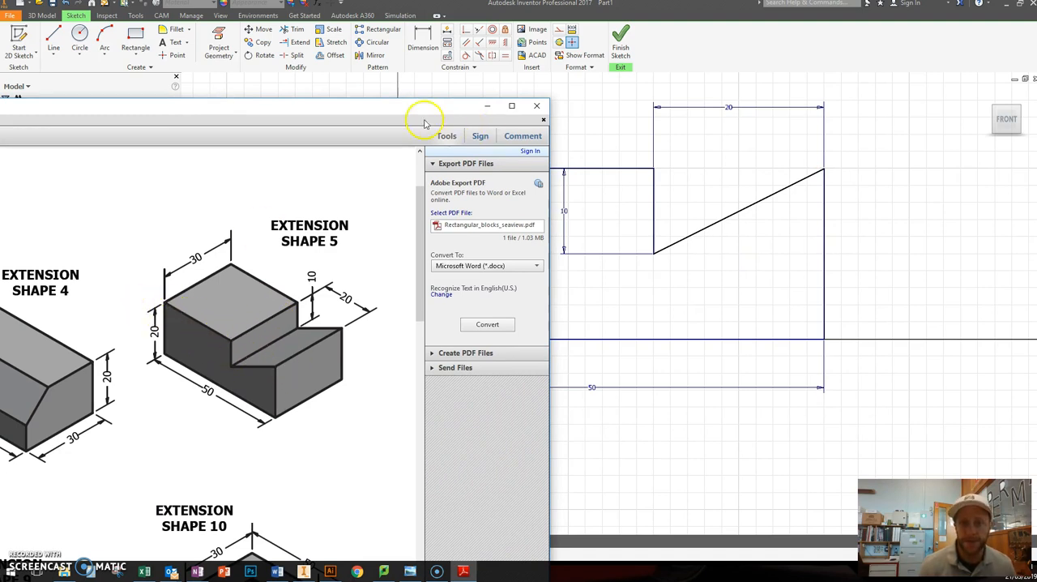
drag(417, 105, 0, 73)
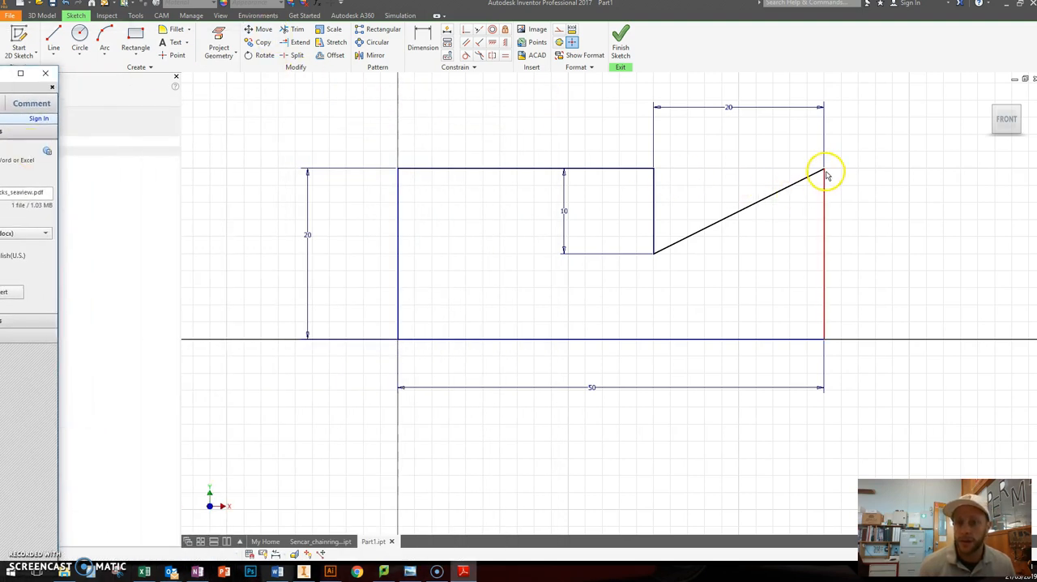
click(466, 30)
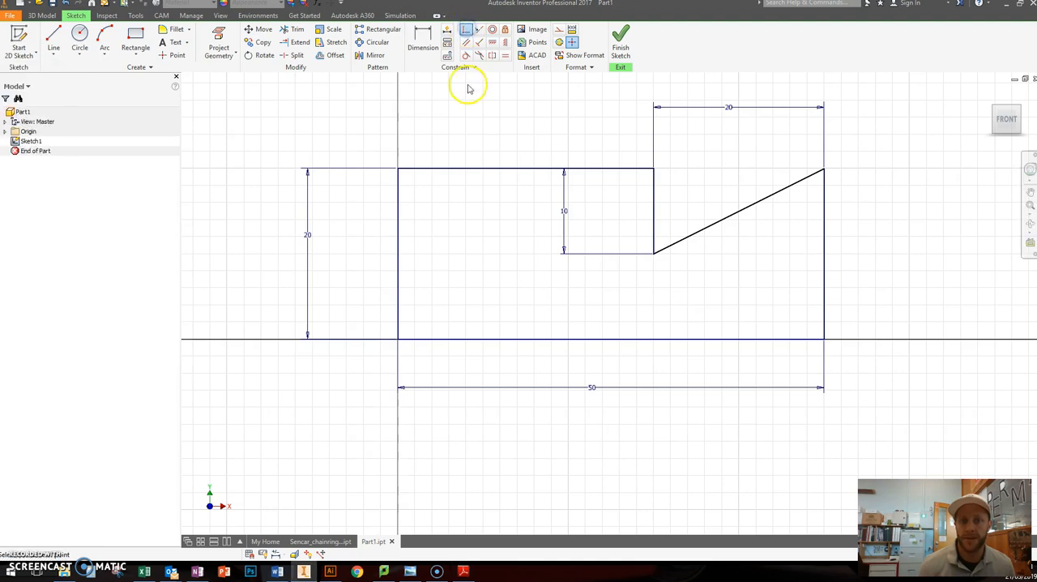
click(824, 170)
click(625, 170)
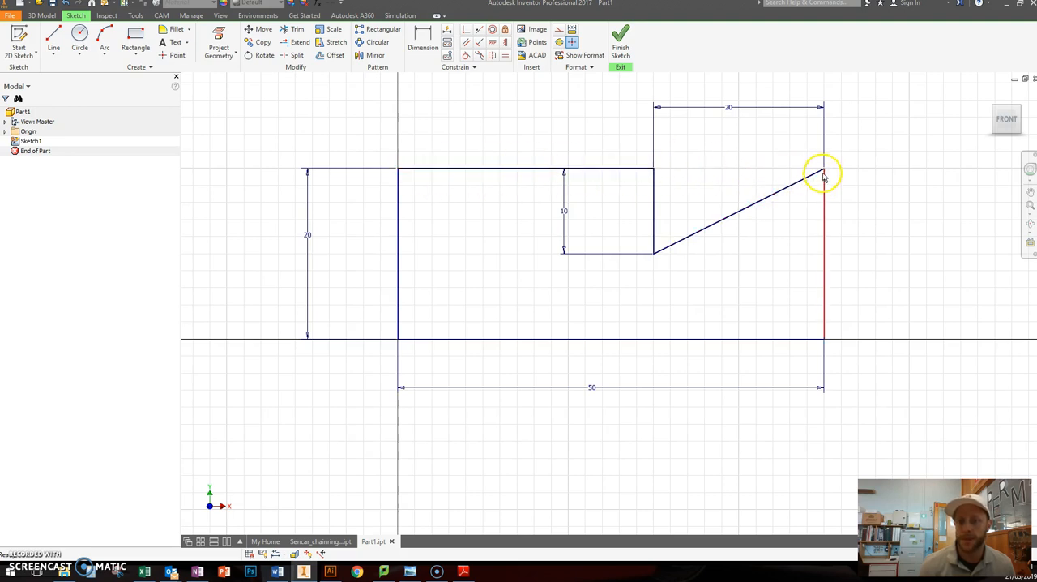
click(686, 238)
click(709, 270)
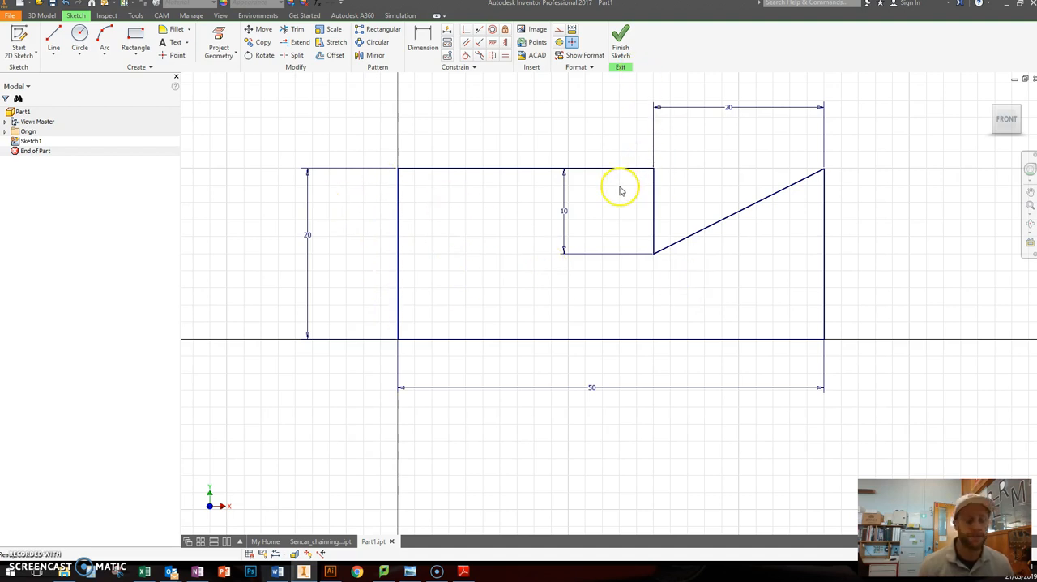
Step: Finish the profile sketch and bring the whole profile into view in 3D
click(622, 47)
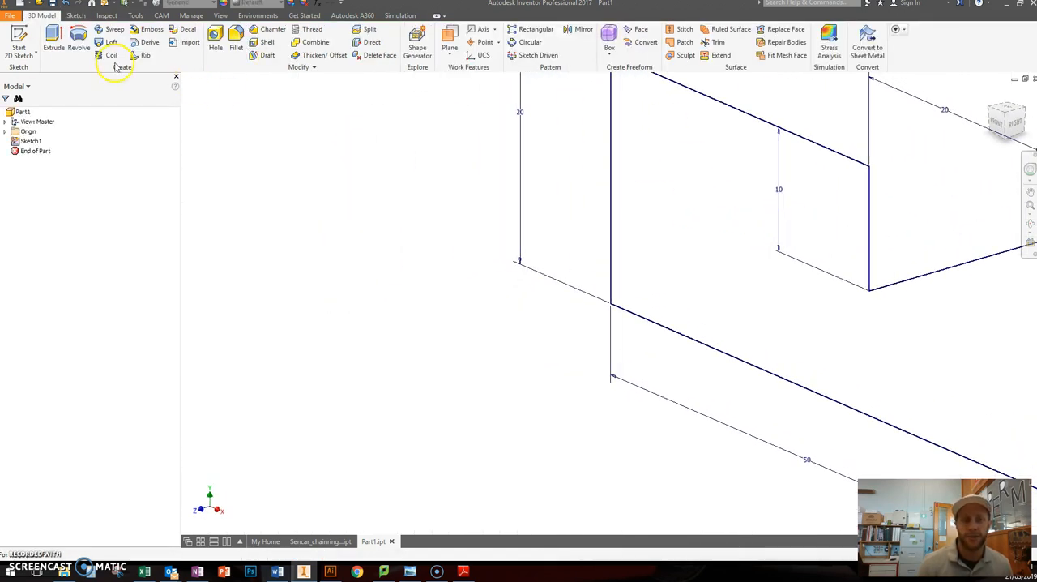
scroll(578, 209, down, 3)
mouse_move(578, 208)
middle_down()
mouse_move(420, 259)
mouse_move(304, 317)
middle_up()
scroll(304, 318, up, 5)
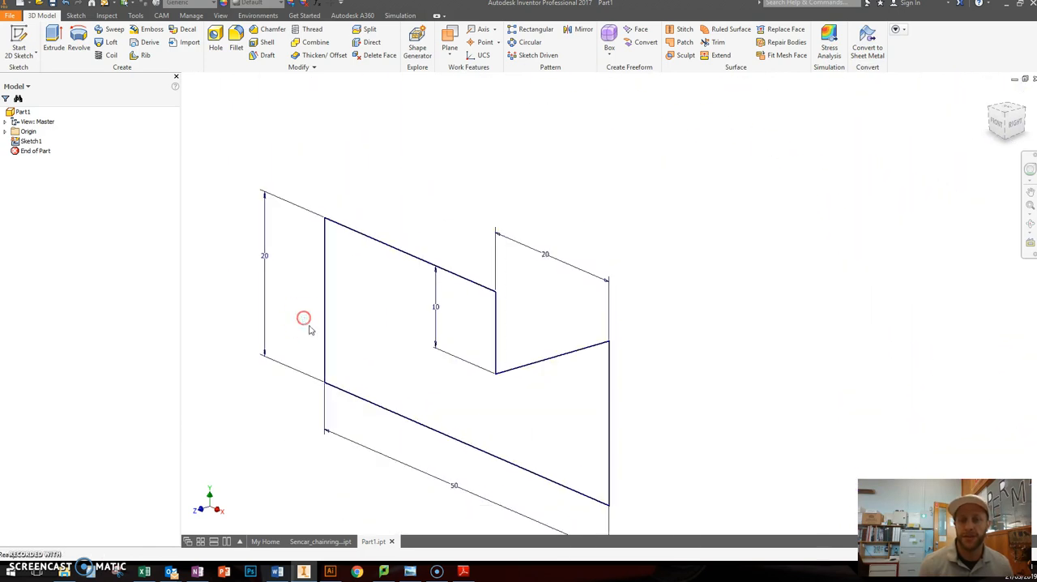
middle_drag(426, 308, 514, 243)
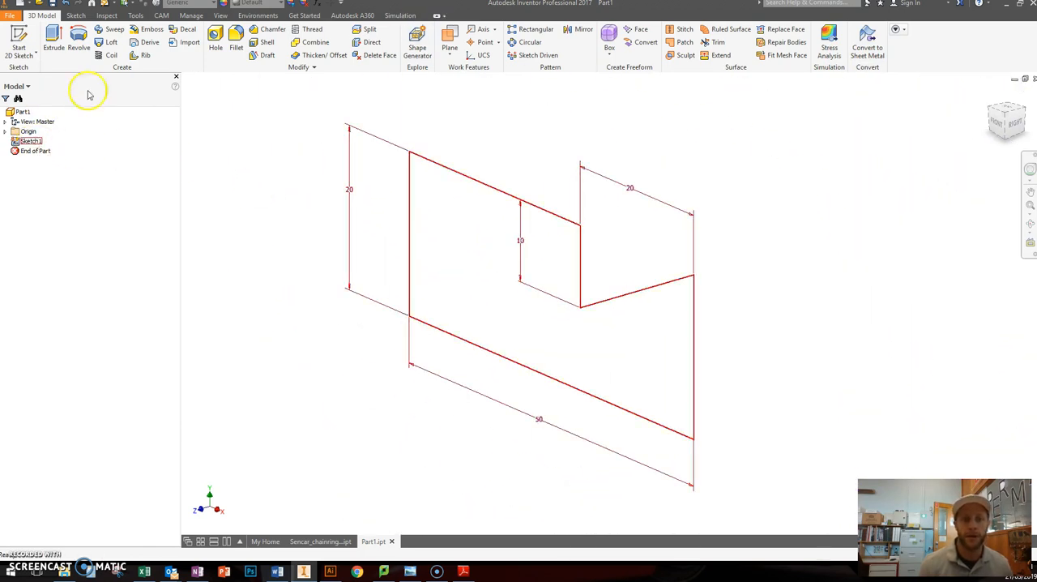
Step: Reopen Sketch1 for editing from the model browser, then finish the sketch without changing it
click(32, 142)
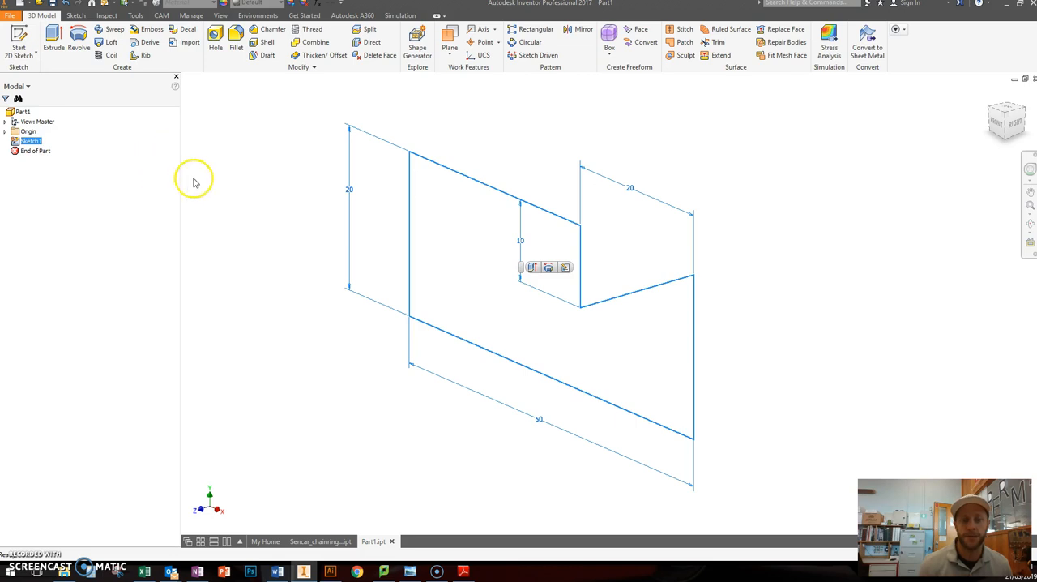
right_click(39, 146)
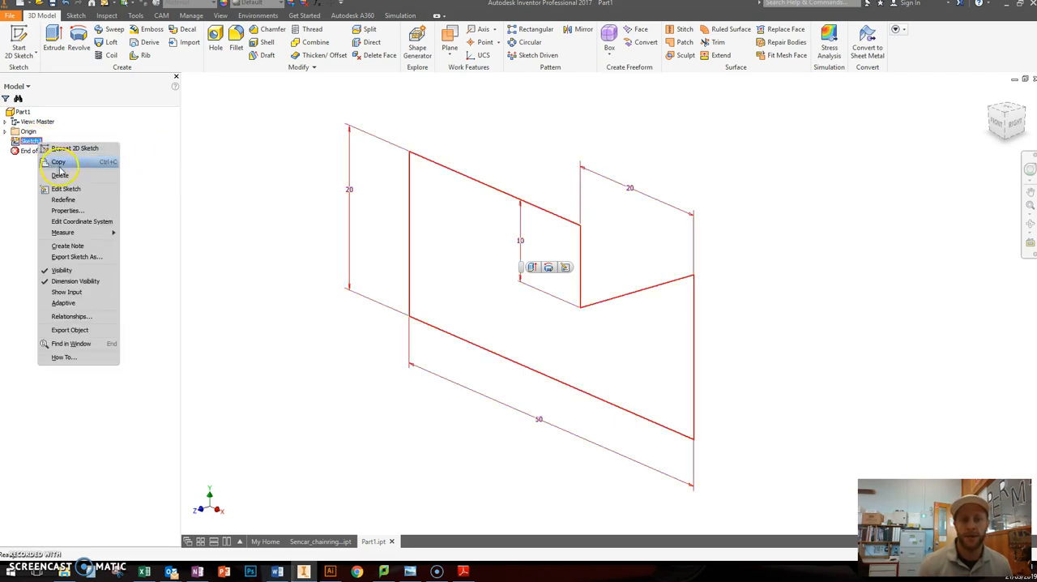
click(66, 188)
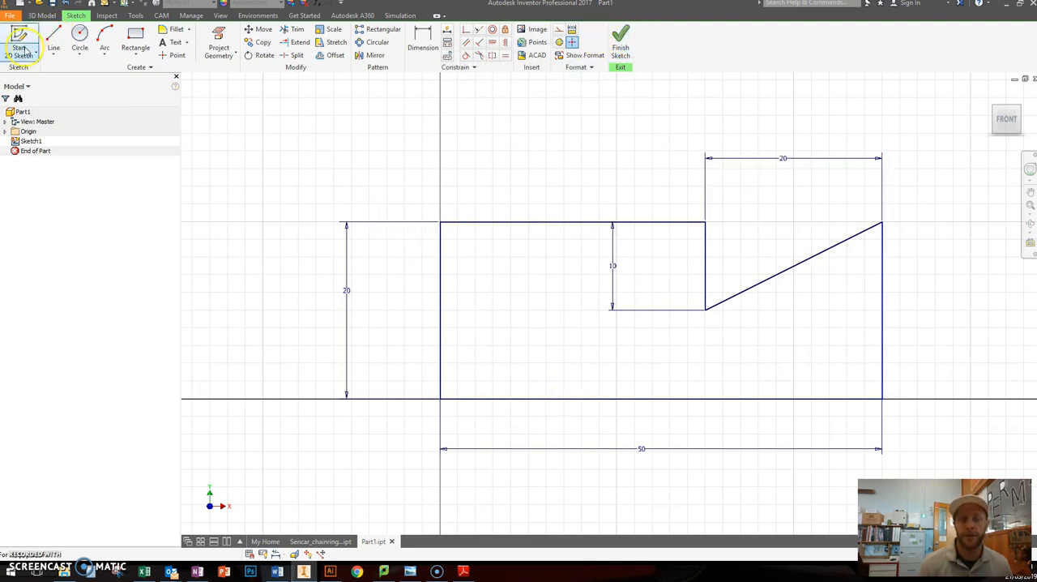
click(621, 40)
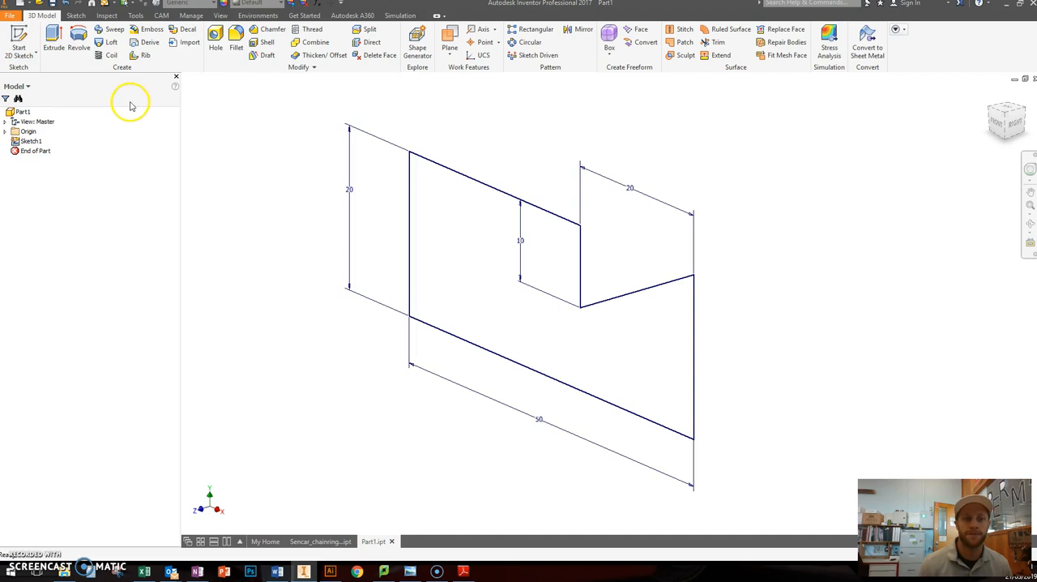
Step: Extrude the profile 30 mm as a solid, using Direction 2 so it extends backwards from the sketch plane
click(31, 141)
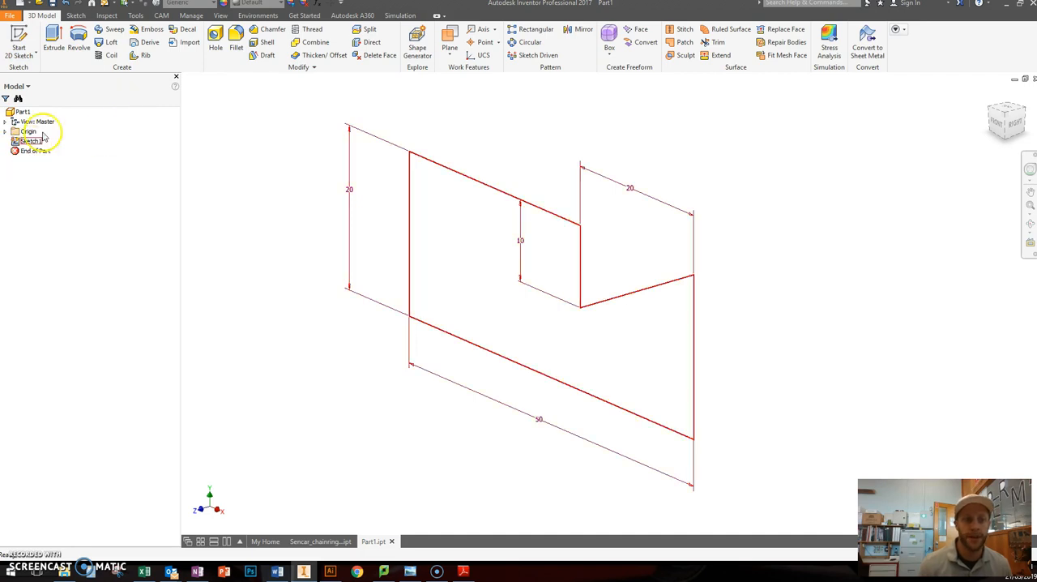
click(52, 41)
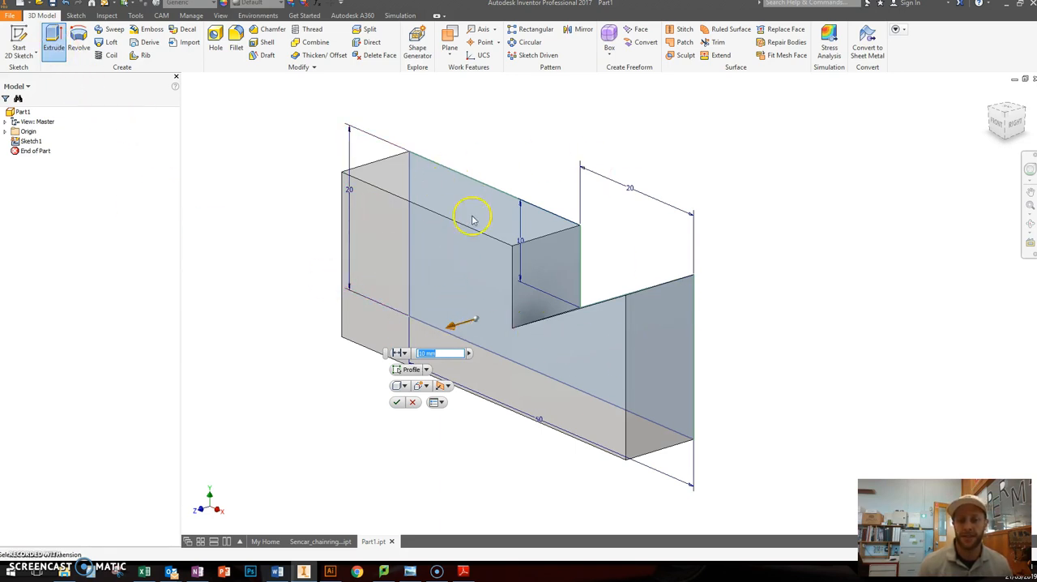
drag(0, 195, 0, 164)
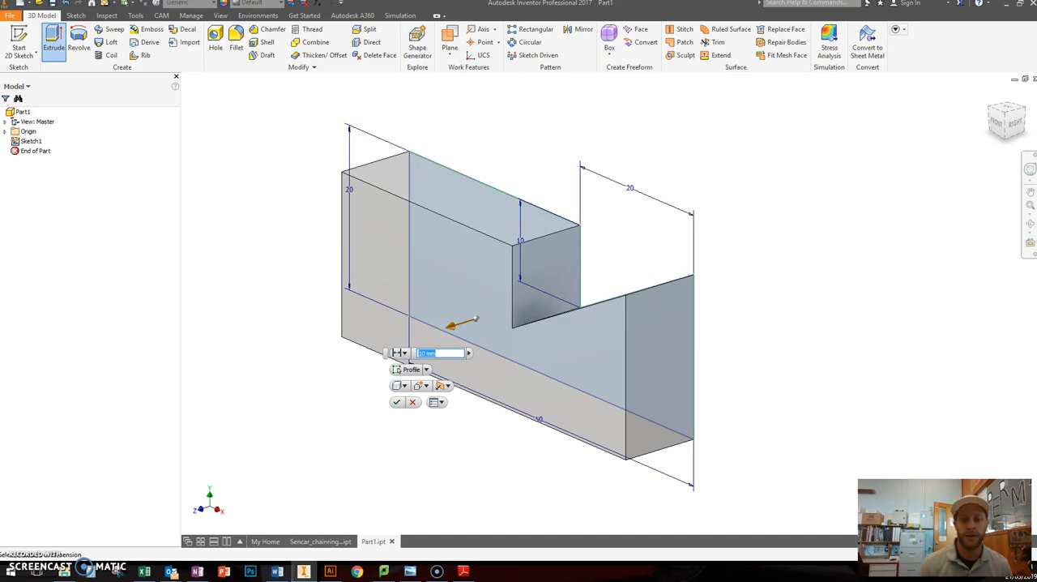
drag(0, 209, 205, 172)
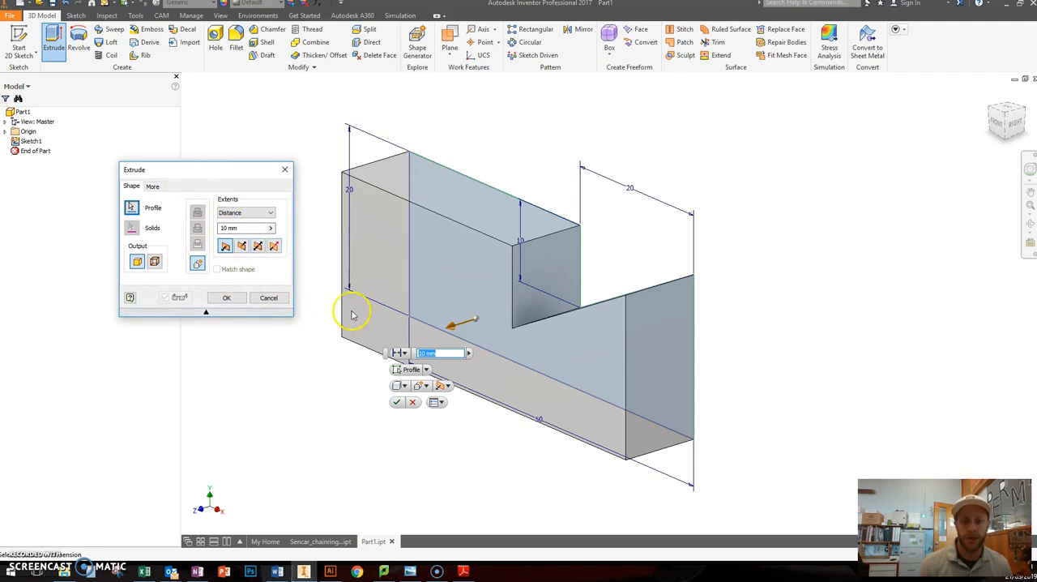
drag(454, 329, 713, 266)
drag(0, 123, 0, 40)
click(223, 229)
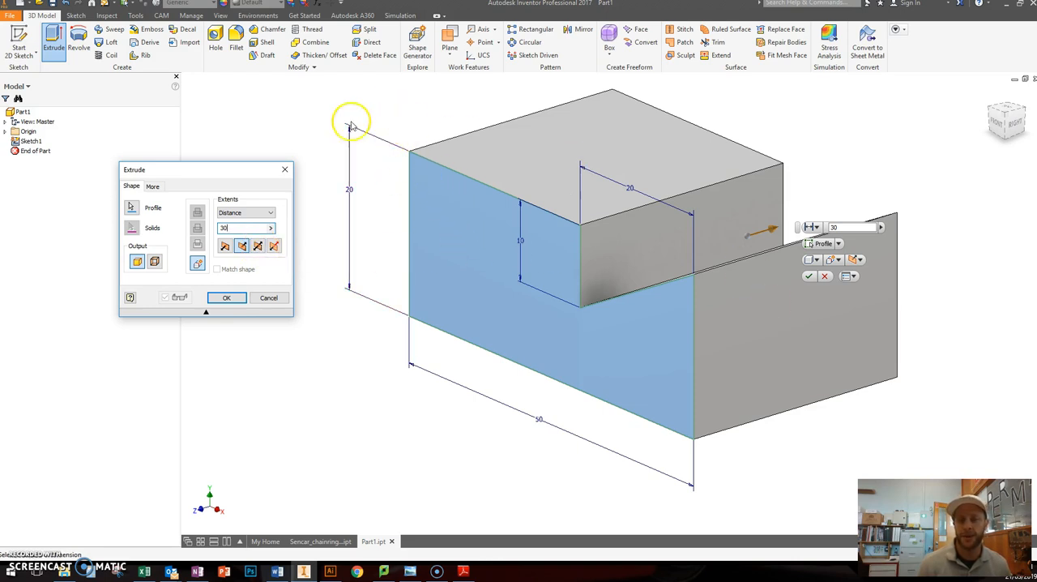
drag(249, 171, 269, 155)
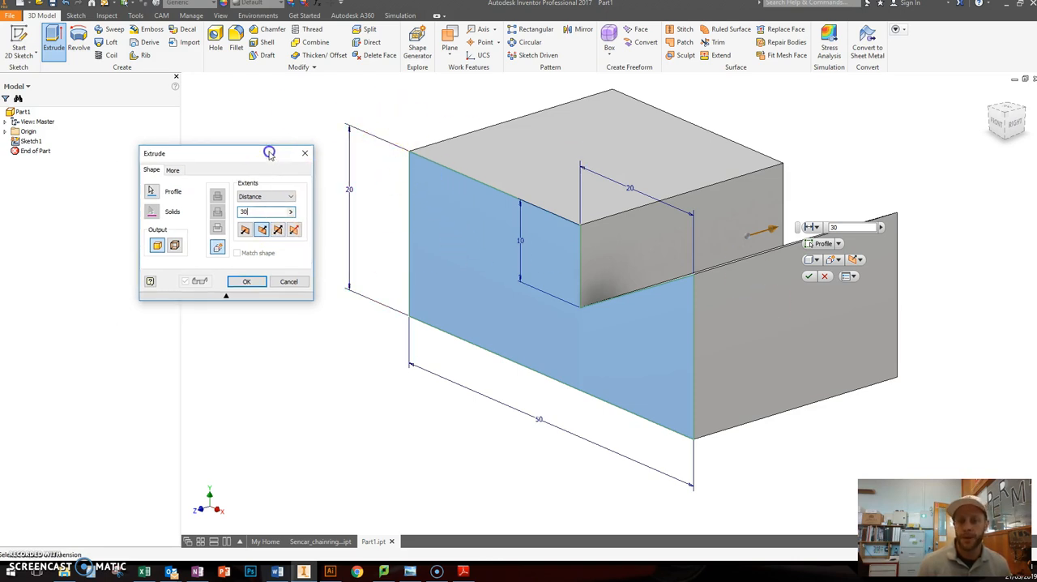
click(248, 282)
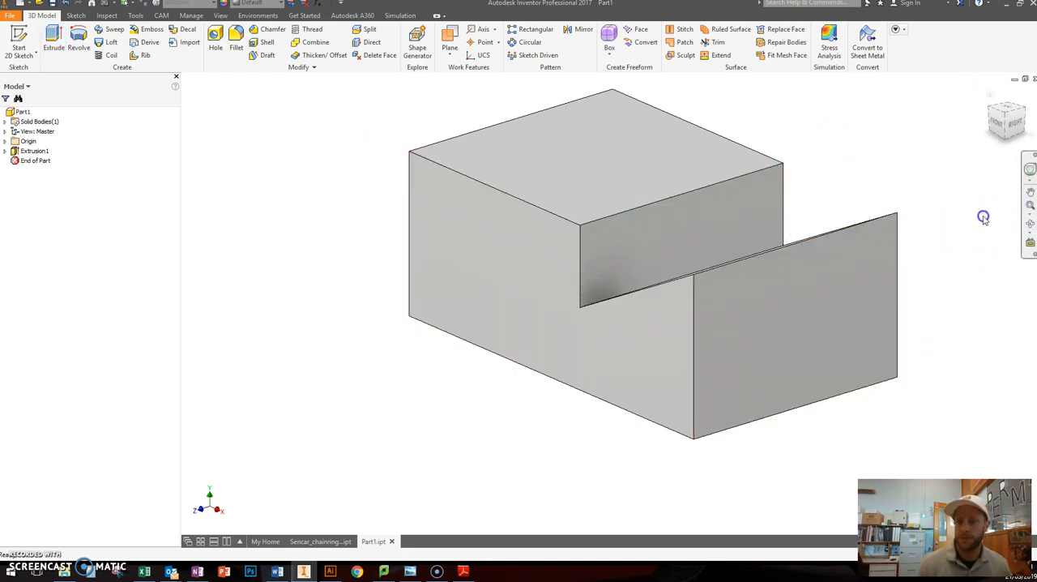
Step: Examine the extruded block's notch and sloped face, and compare them with Extension Shape 5 in the PDF
click(1030, 223)
drag(632, 241, 576, 267)
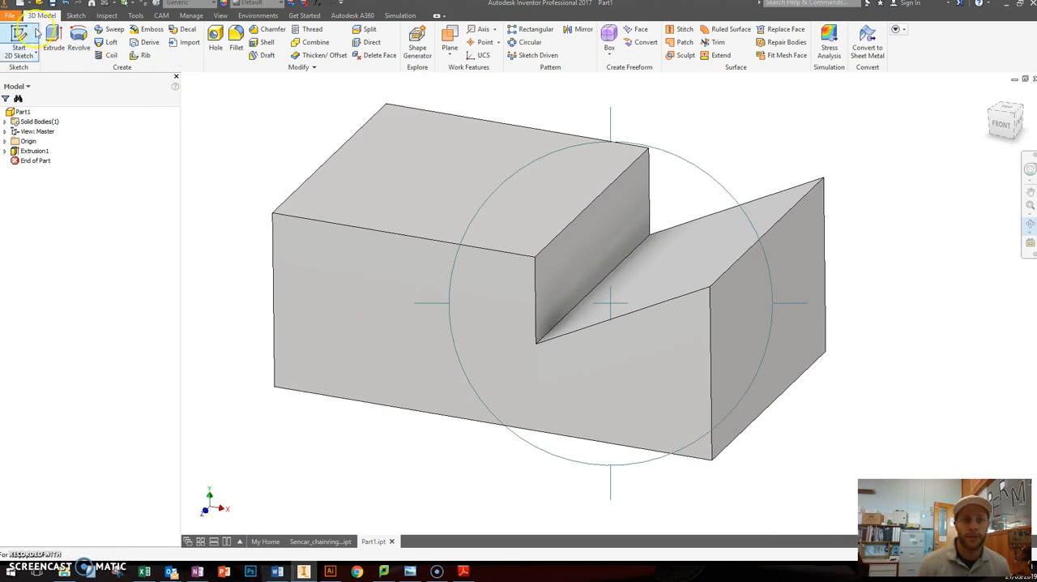
key(Escape)
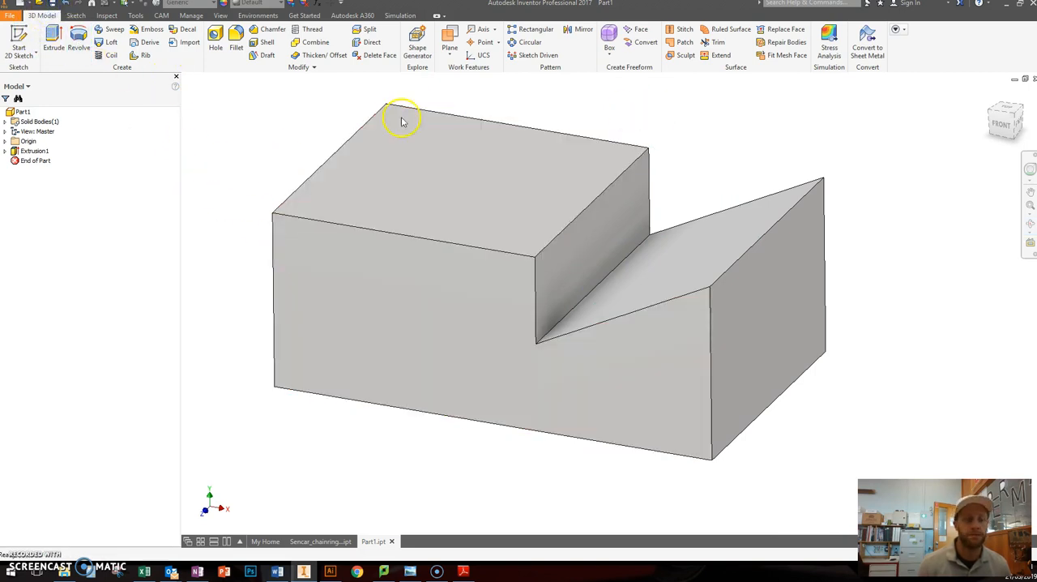
drag(0, 122, 111, 18)
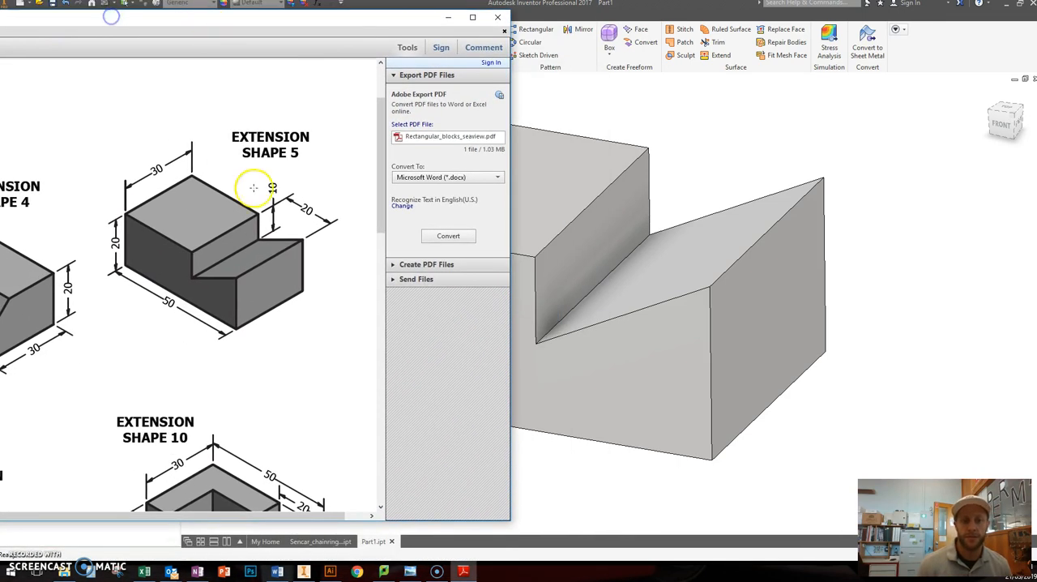
Step: Review the lower row of shapes in the rectangular blocks PDF, then move the PDF window off the Inventor model
scroll(235, 221, down, 5)
drag(243, 20, 656, 22)
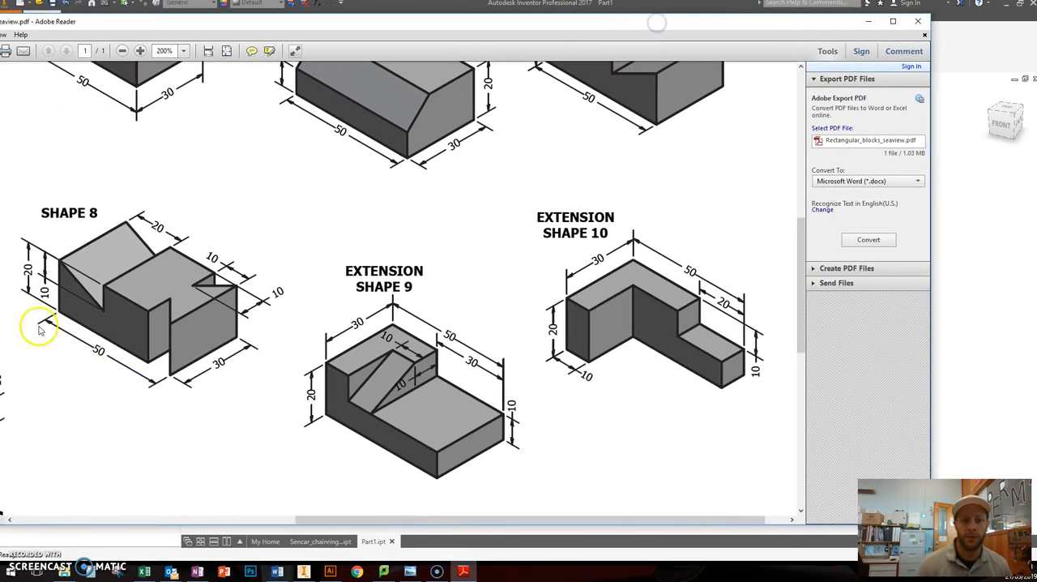
drag(551, 32, 26, 202)
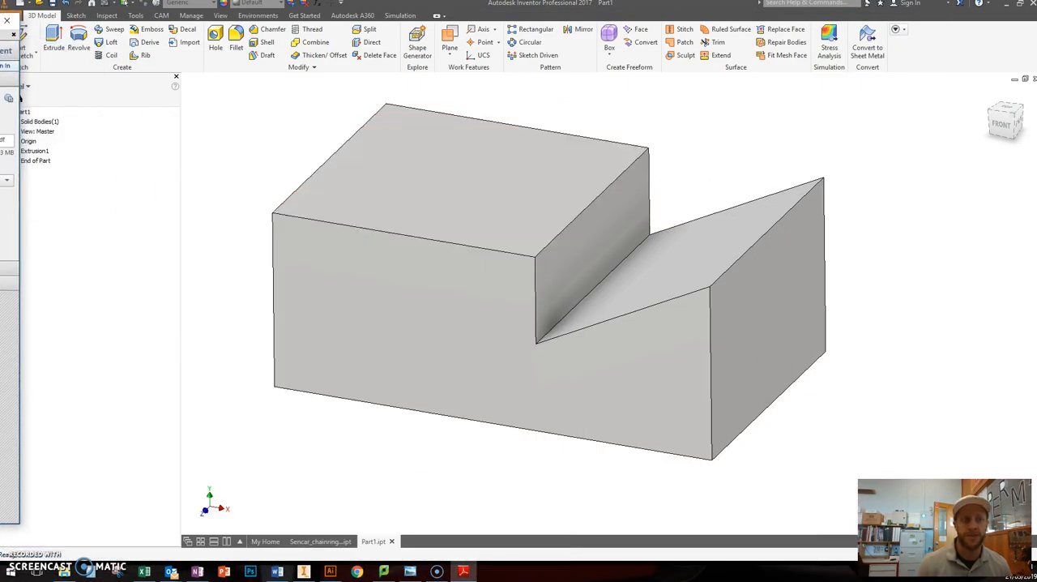
drag(4, 21, 0, 21)
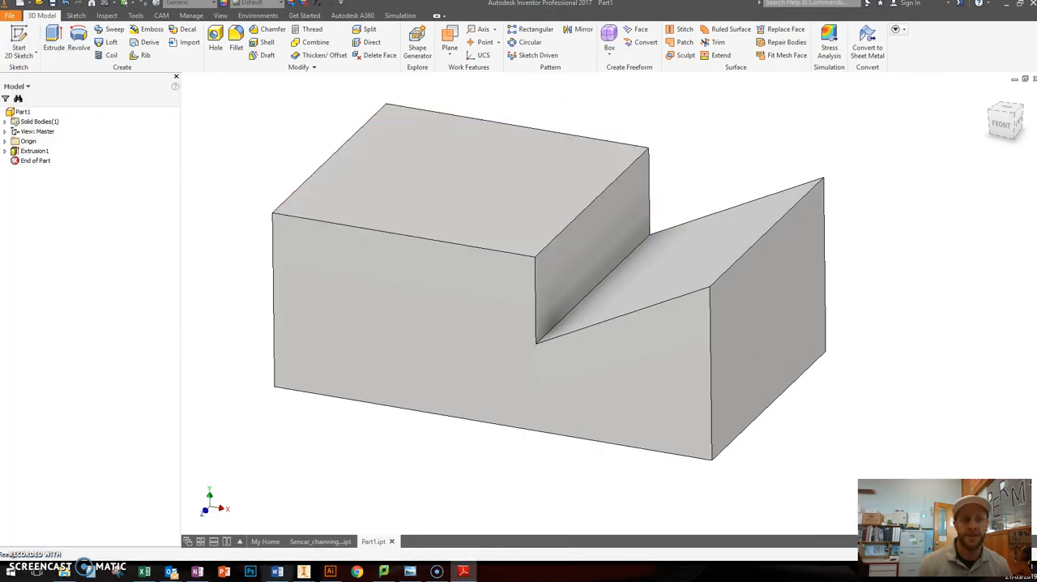
Step: Expand Extrusion1 in the model browser and examine how Sketch1 and its dimensions relate to the solid block
click(5, 151)
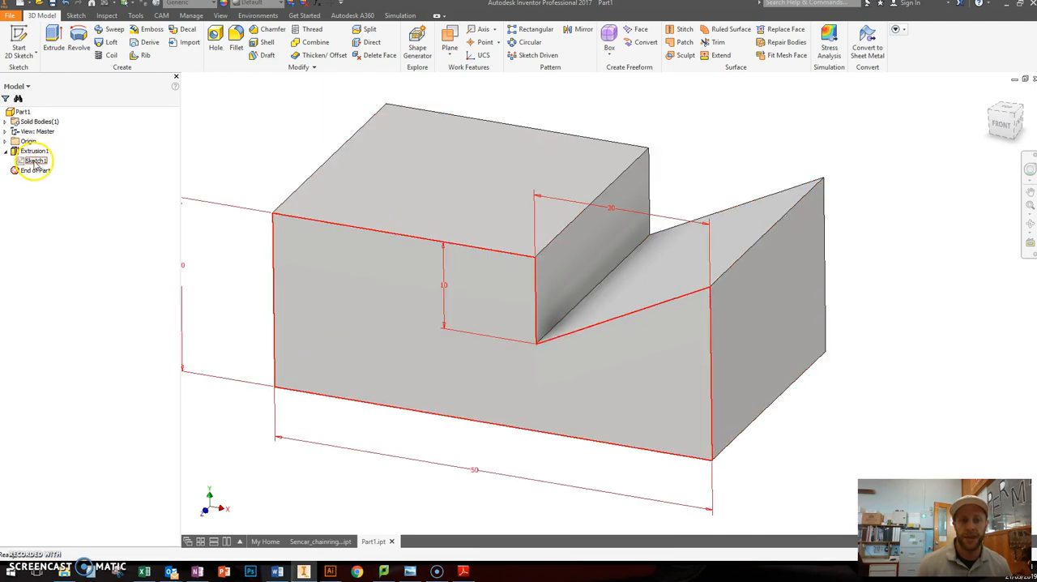
click(247, 152)
click(664, 113)
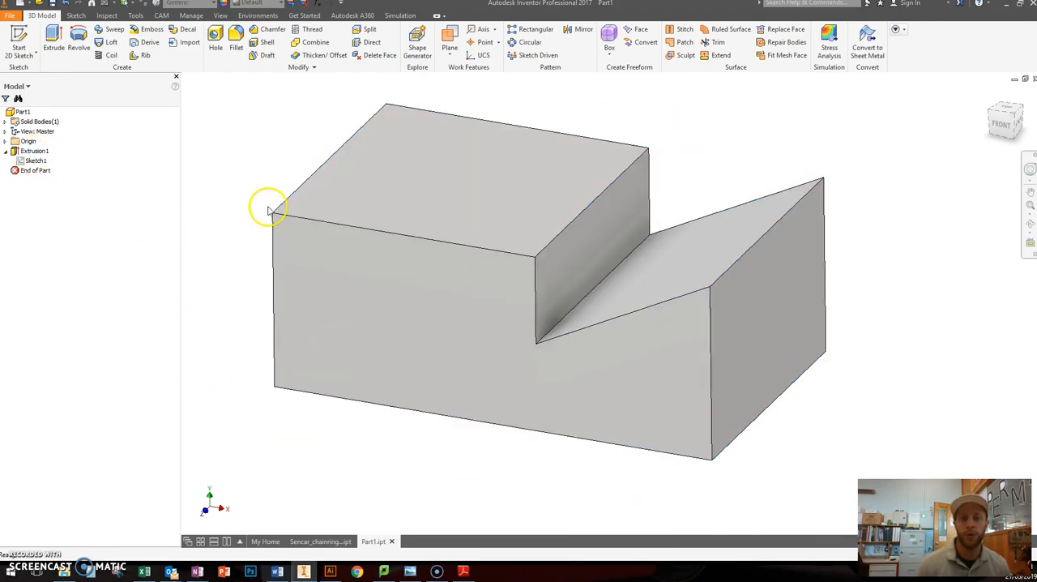
middle_drag(278, 170, 288, 179)
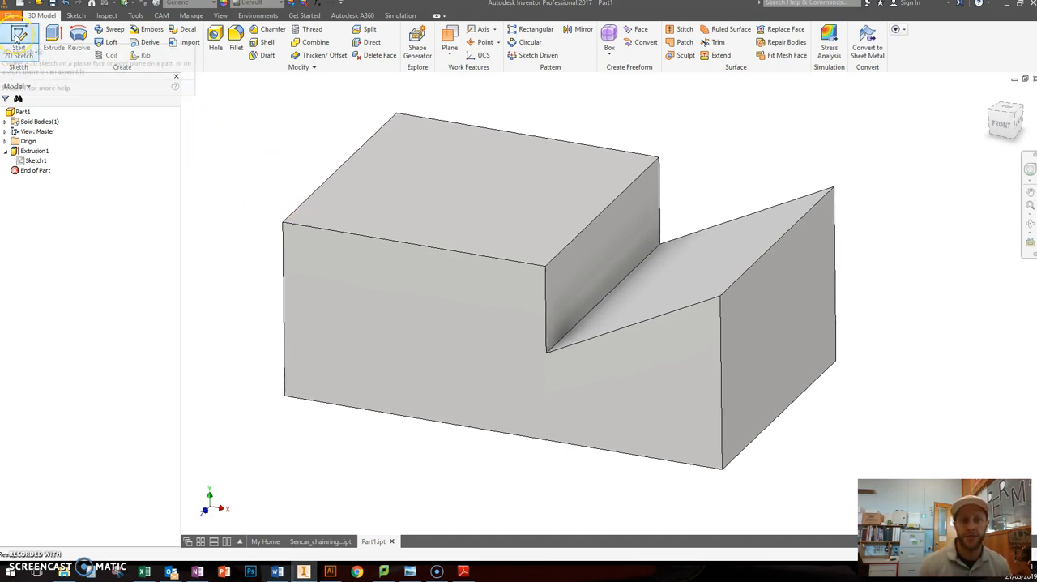
Step: Start a sketch on the block's raised top face and draw a rectangle about 15.7 mm wide from the origin corner
click(18, 36)
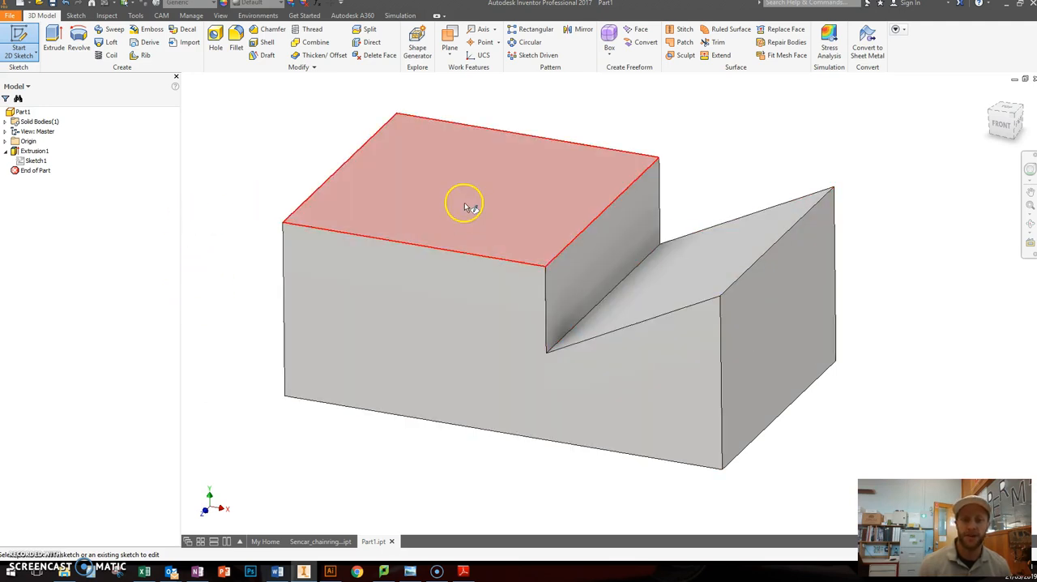
click(365, 215)
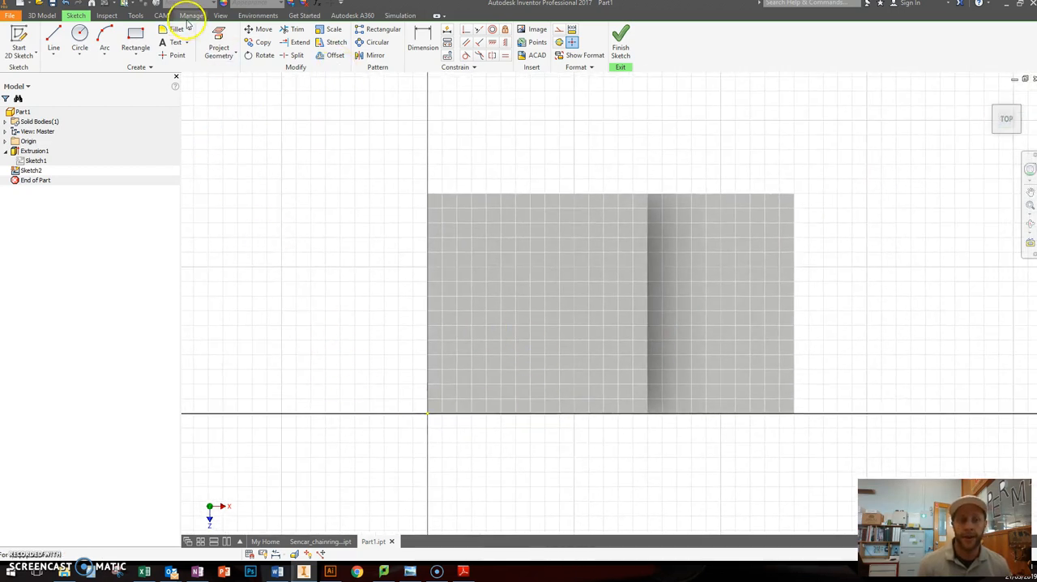
click(135, 40)
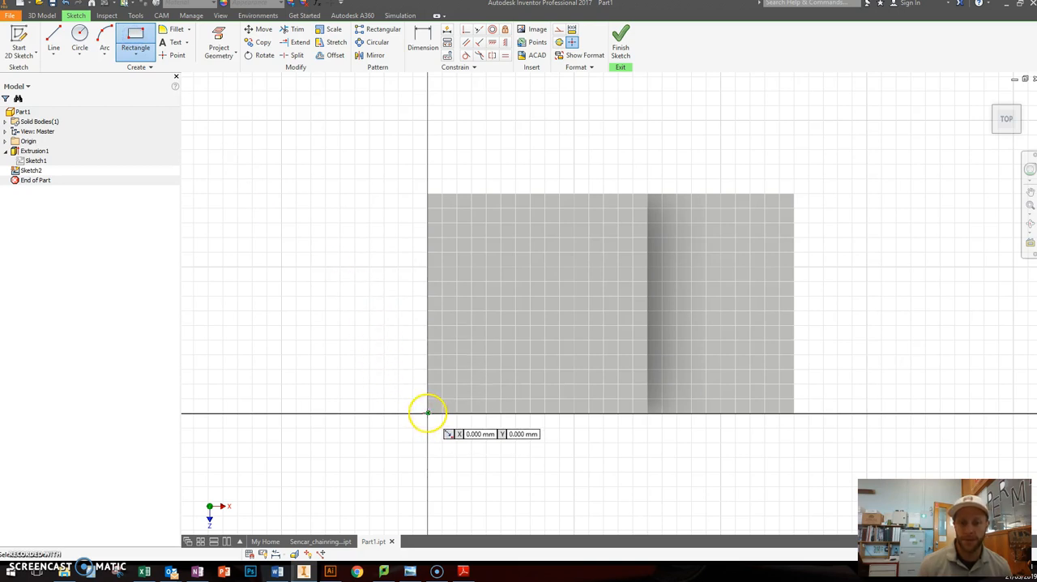
click(428, 413)
click(544, 281)
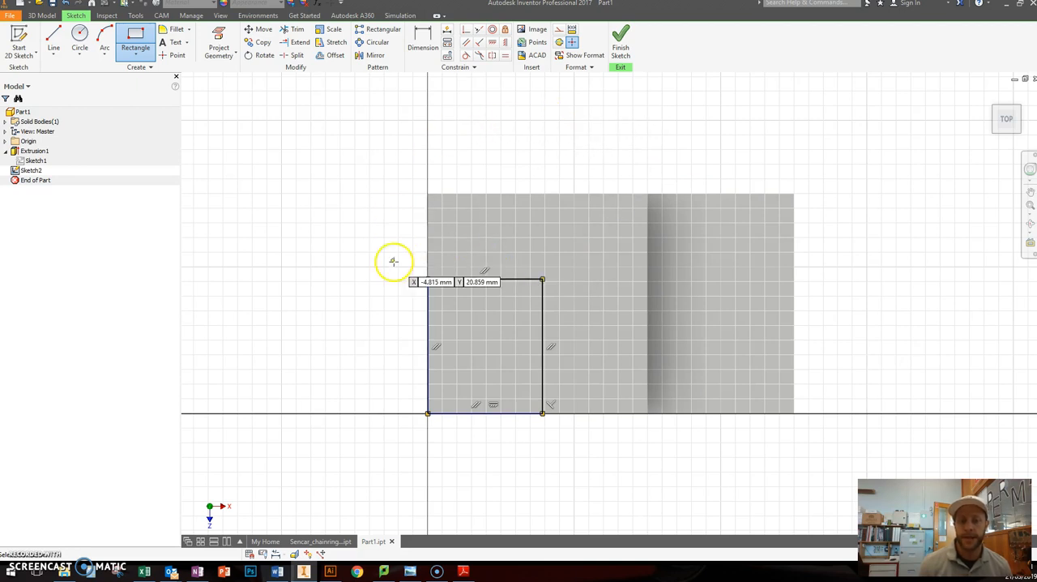
Step: Dimension the rectangle's width at 15 mm from its upper edge
click(423, 42)
click(495, 279)
click(485, 144)
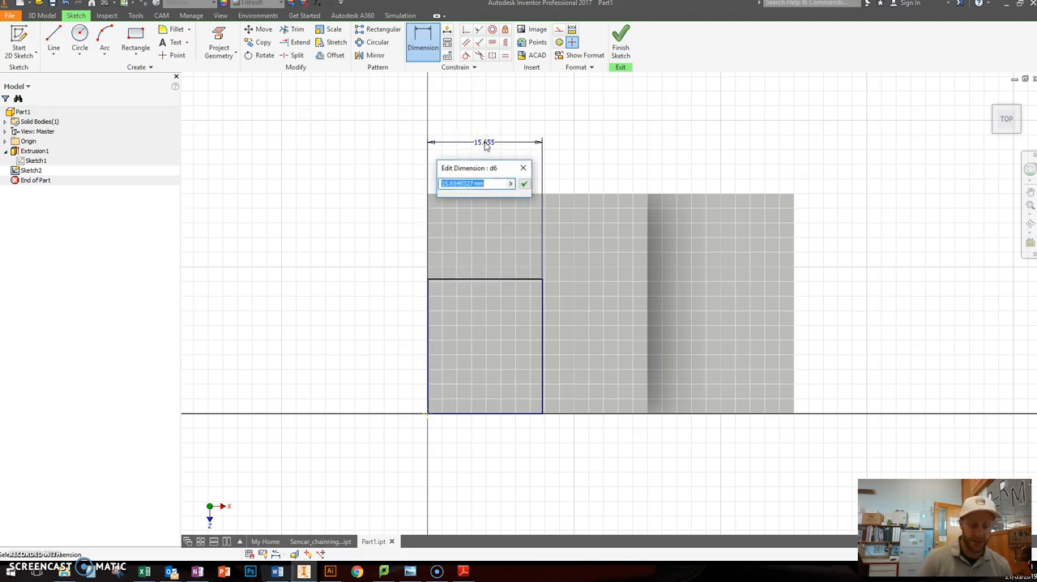
text(15)
key(Return)
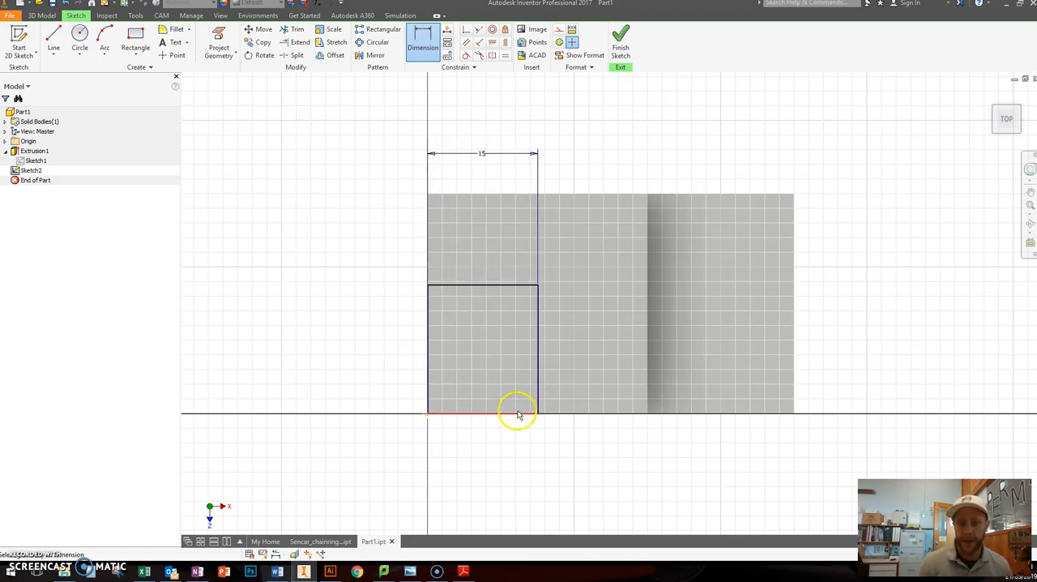
Step: Try a 15 mm height dimension on the rectangle's right edge, and undo it
click(539, 364)
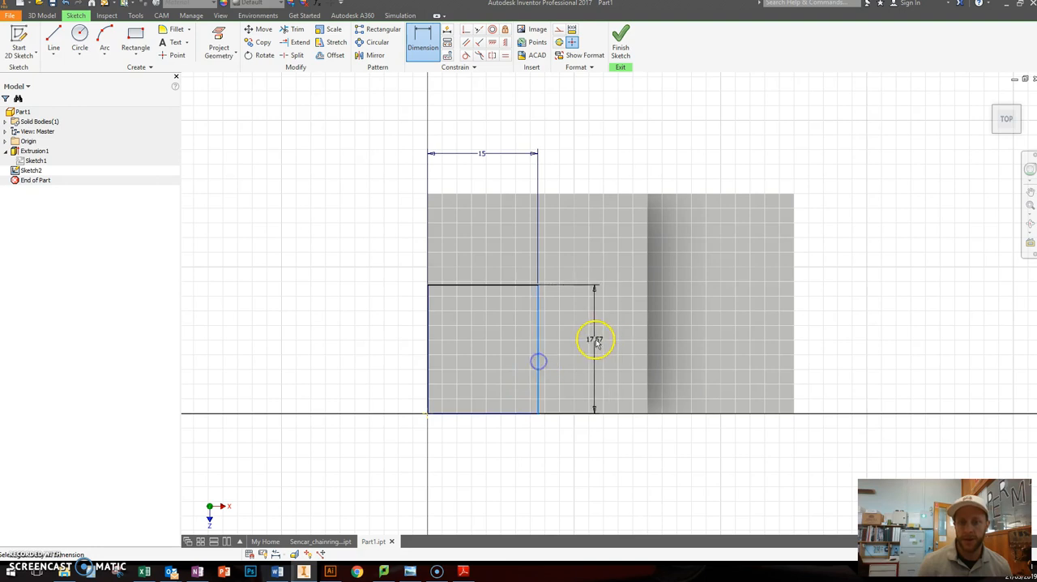
click(595, 341)
text(15)
key(Return)
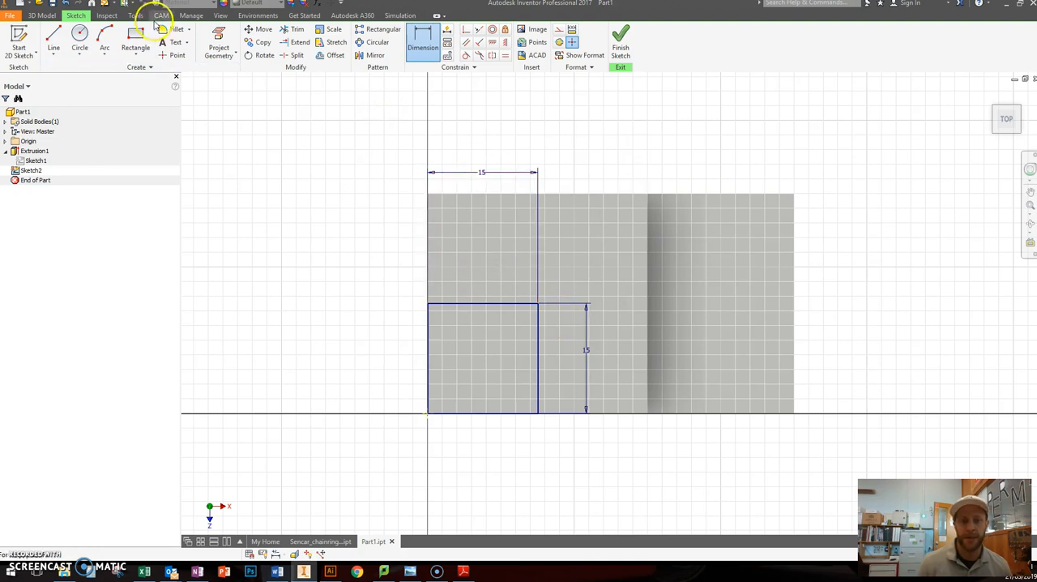
click(53, 3)
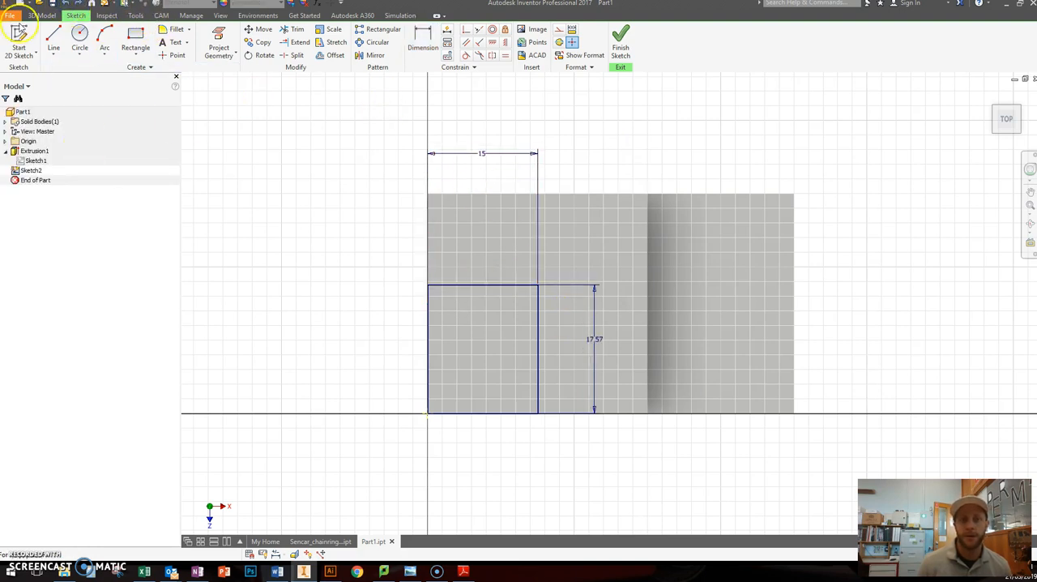
click(65, 4)
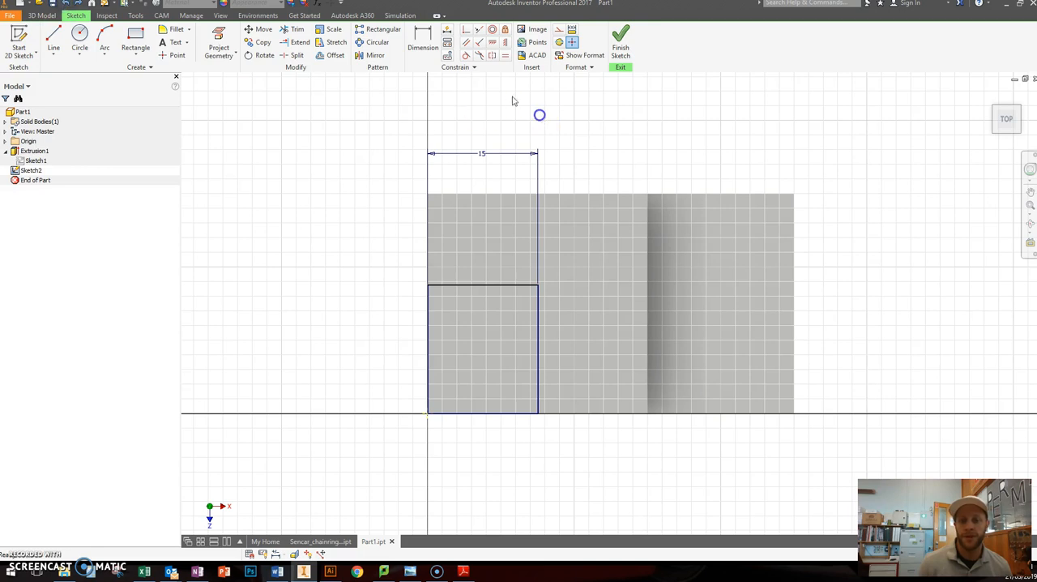
Step: Apply an Equal constraint between the rectangle's upper edge and right edge to make it a square
click(505, 56)
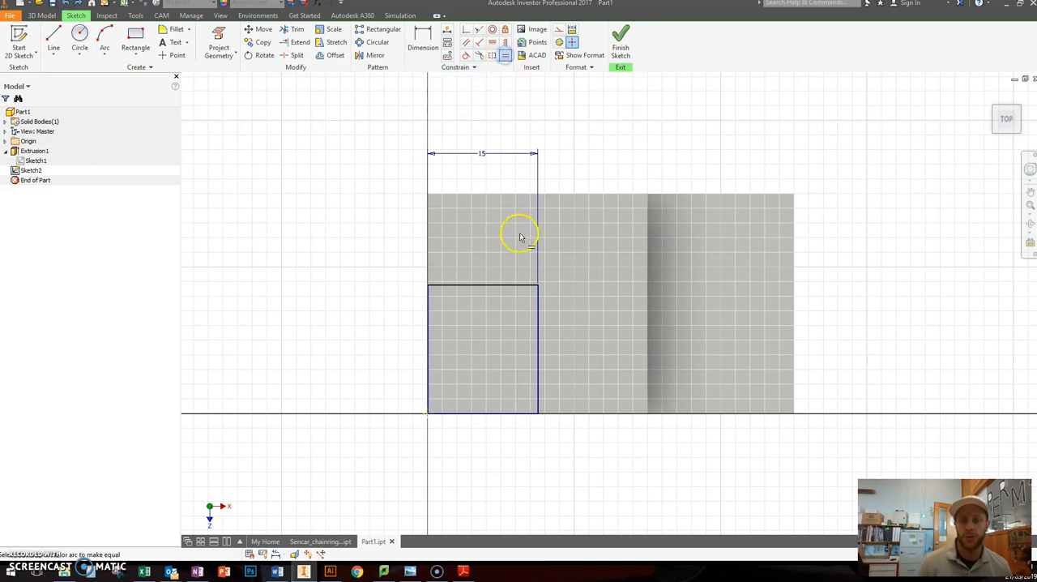
click(493, 286)
click(537, 324)
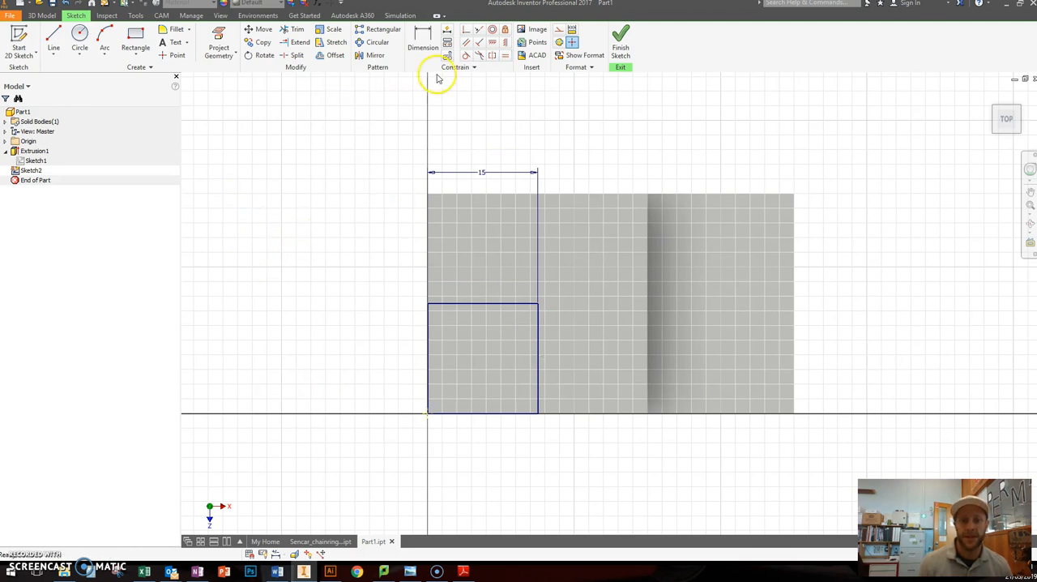
Step: Test the equal constraint by setting the square's width to 10 mm, to 20 mm and back to 15 mm
double_click(483, 172)
text(10)
key(Return)
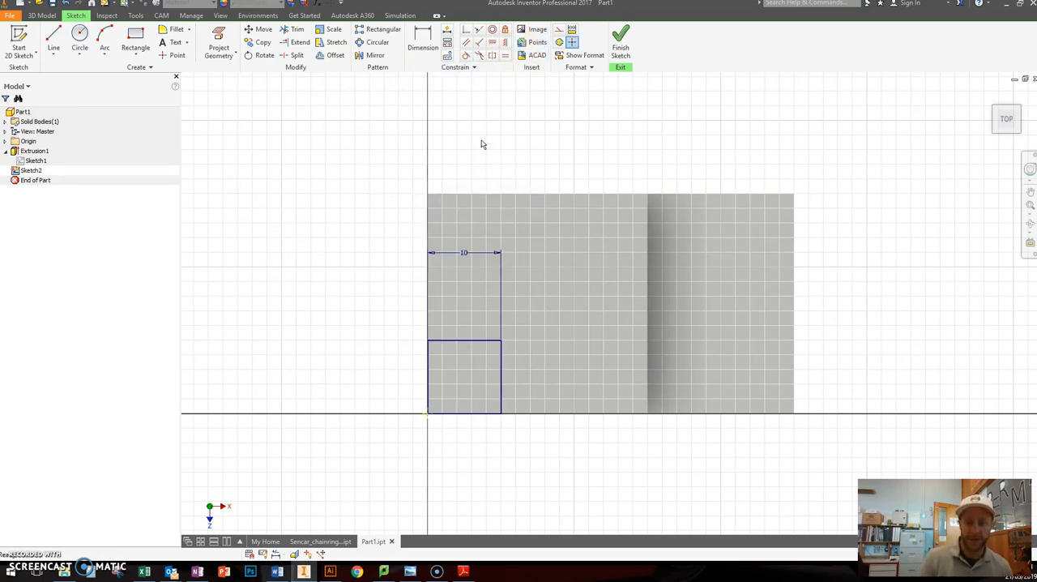
double_click(467, 254)
text(20)
key(Return)
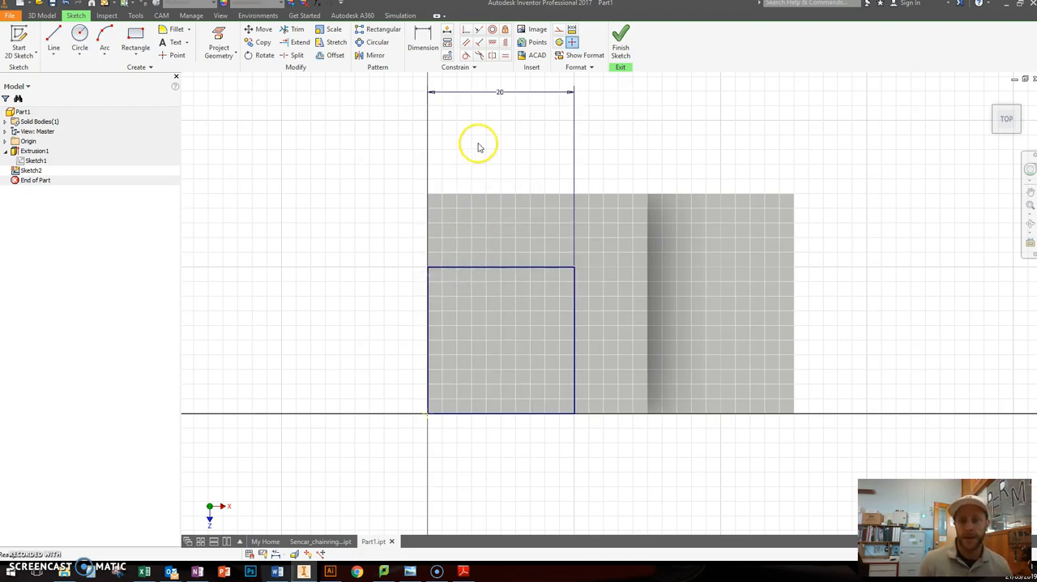
double_click(500, 92)
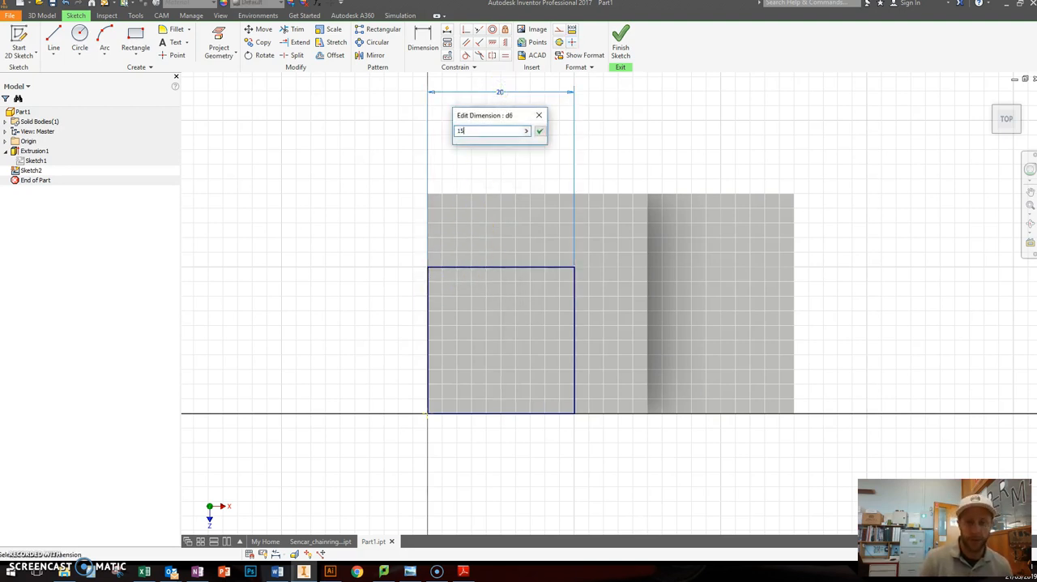
key(Return)
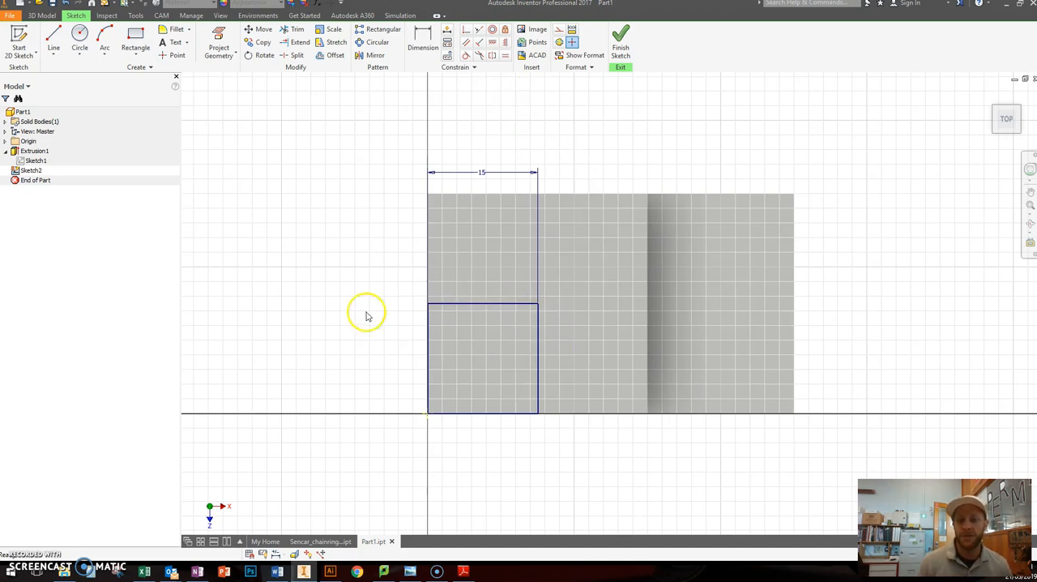
Step: Finish the sketch and extrude the square as a 10 mm deep cut down into the block's front-left corner
click(627, 67)
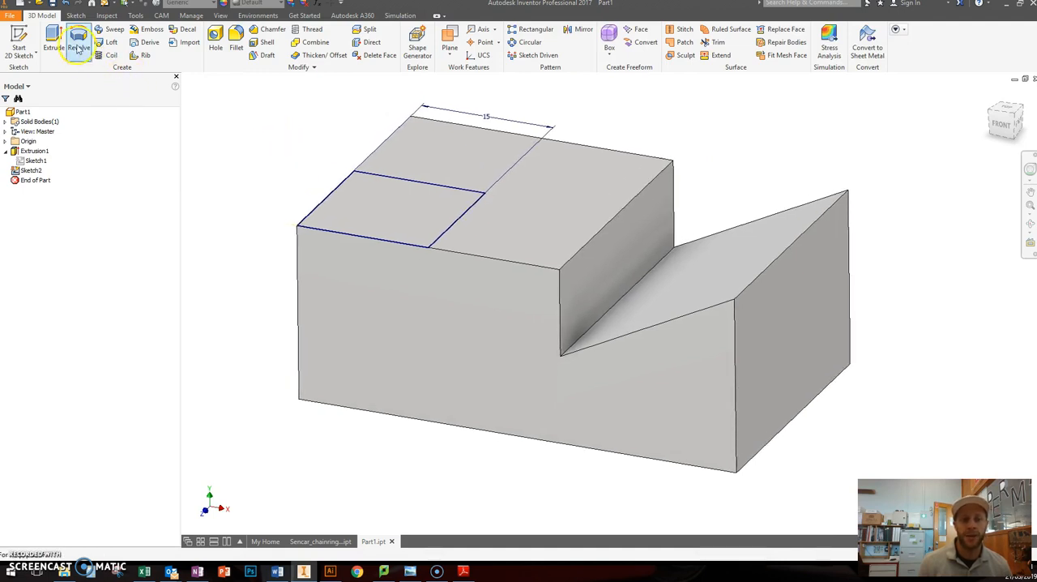
click(54, 34)
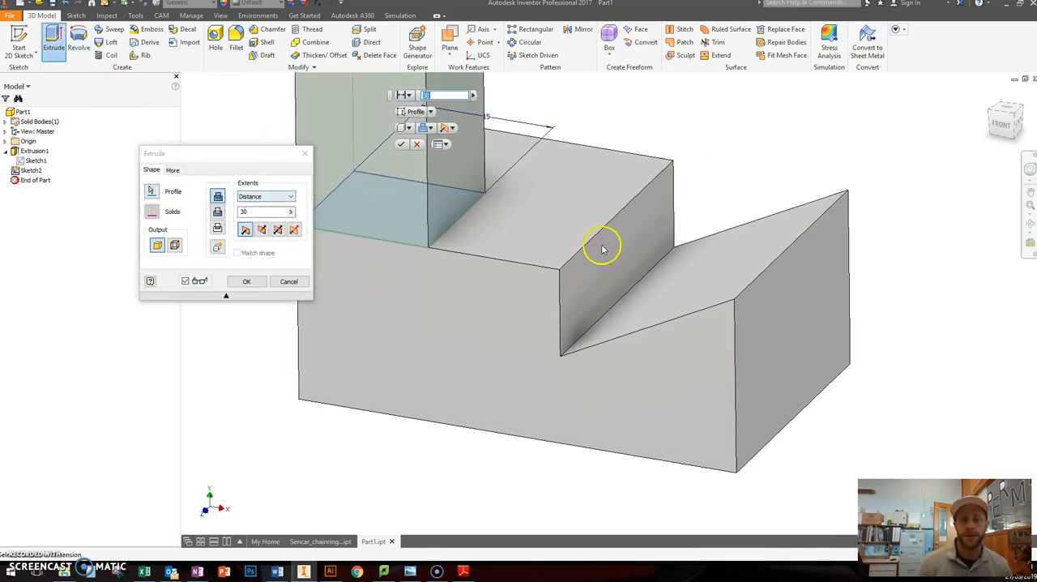
scroll(602, 245, up, 3)
middle_drag(568, 140, 603, 211)
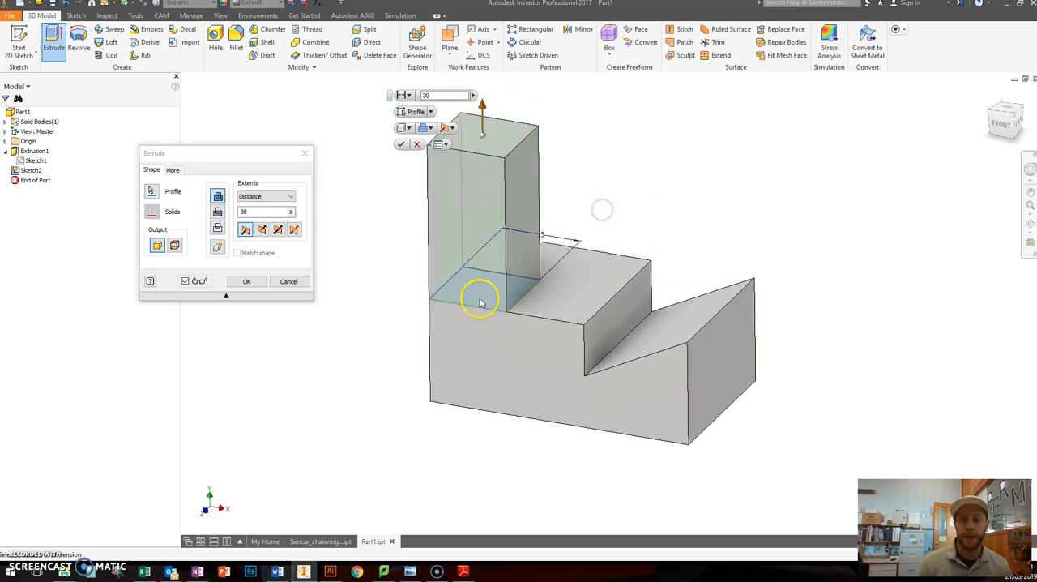
drag(252, 155, 295, 163)
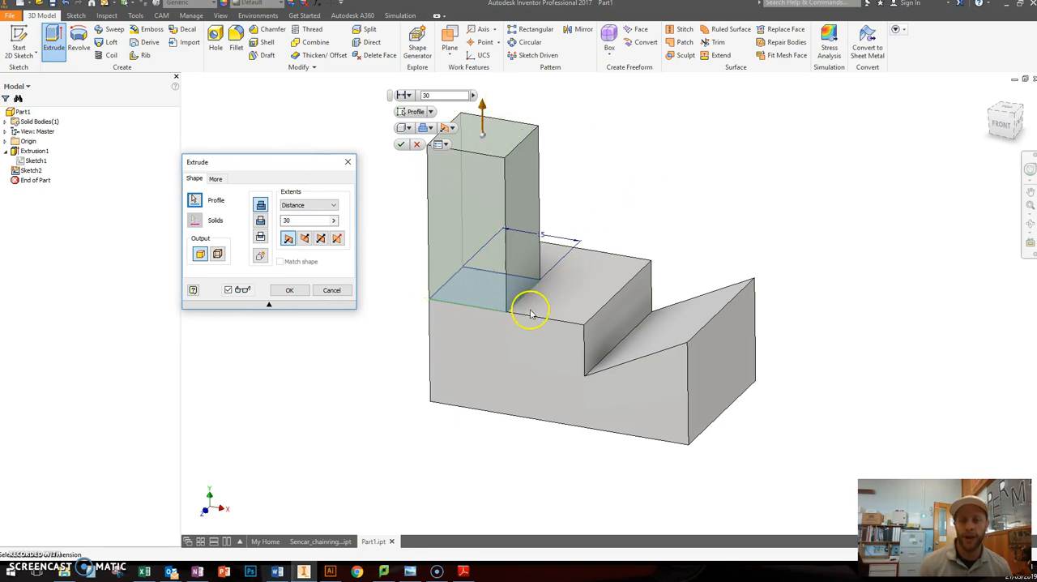
click(260, 221)
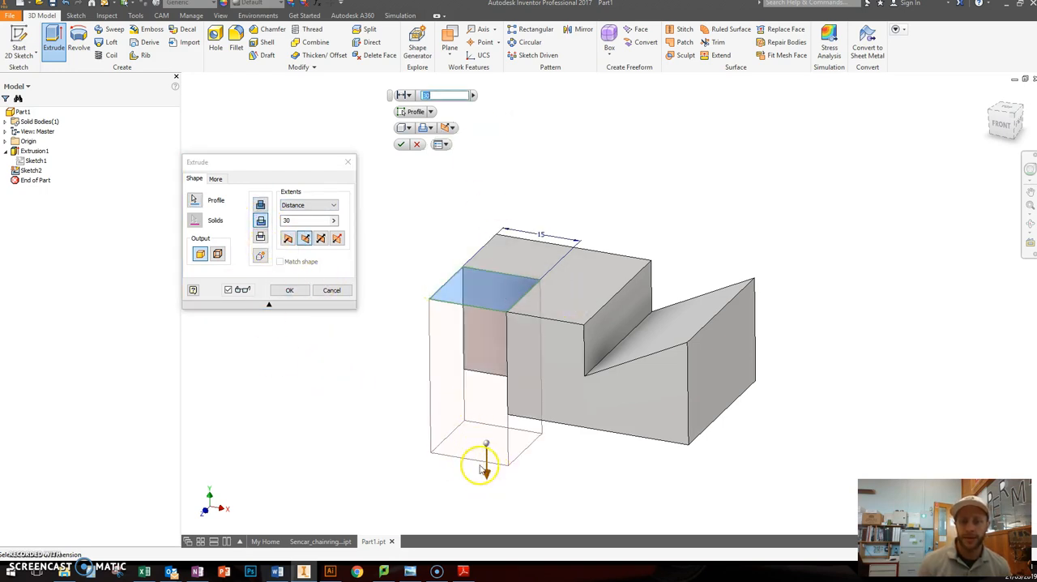
drag(486, 475, 485, 371)
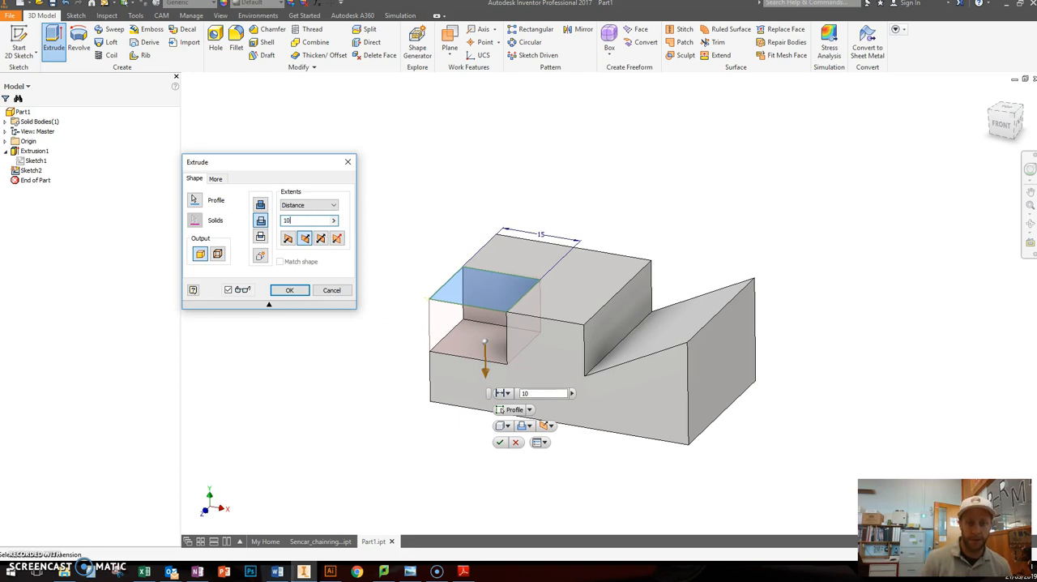
click(289, 290)
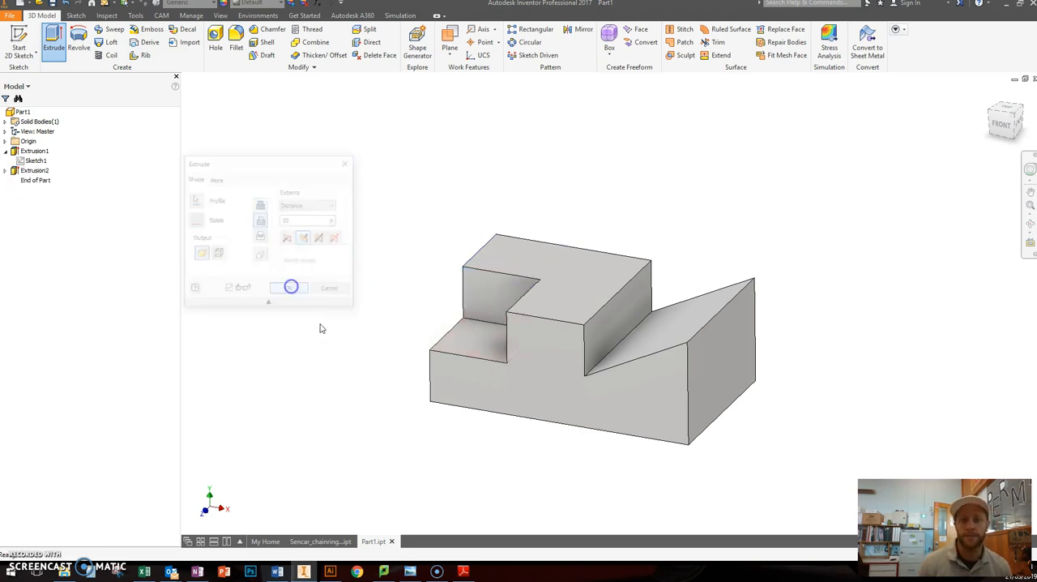
shift+middle_drag(262, 232, 238, 240)
scroll(238, 241, up, 1)
middle_drag(402, 229, 406, 200)
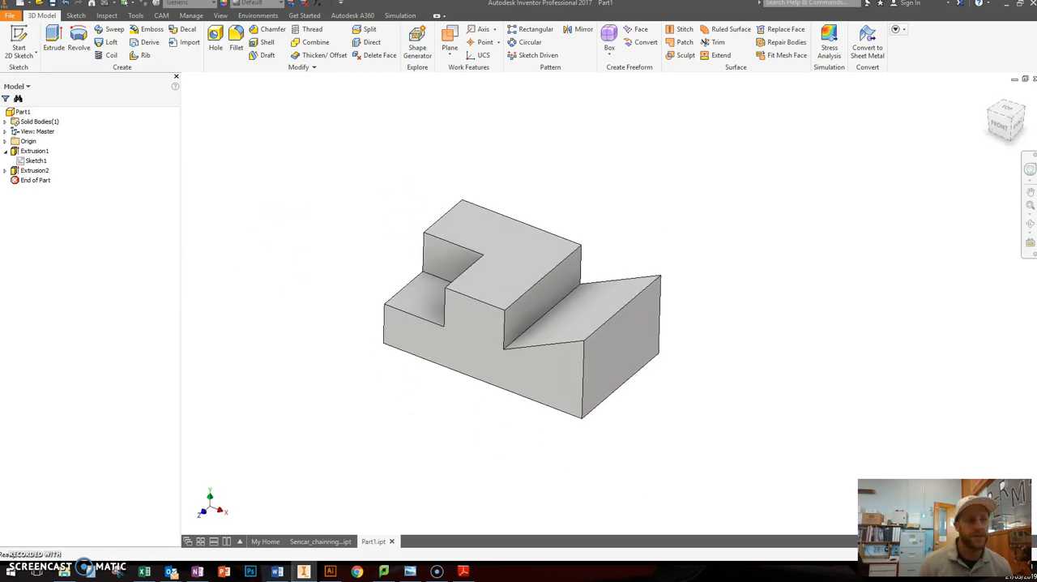
Step: Switch to the rectangular blocks PDF and review the whole sheet, including the note on how many sketches the lower row requires
drag(0, 59, 868, 18)
scroll(624, 301, down, 1)
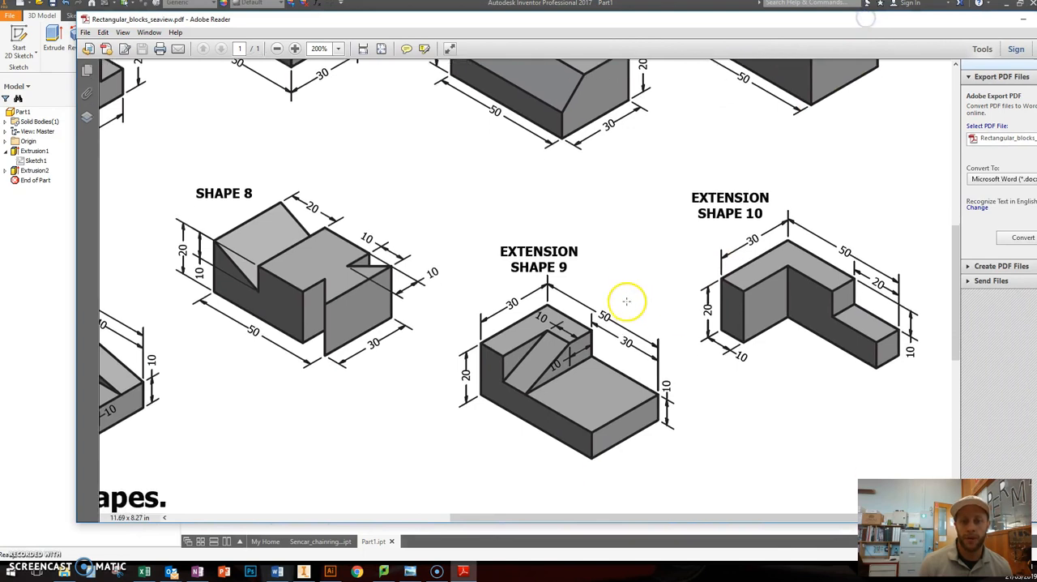
ctrl+scroll(593, 302, down, 2)
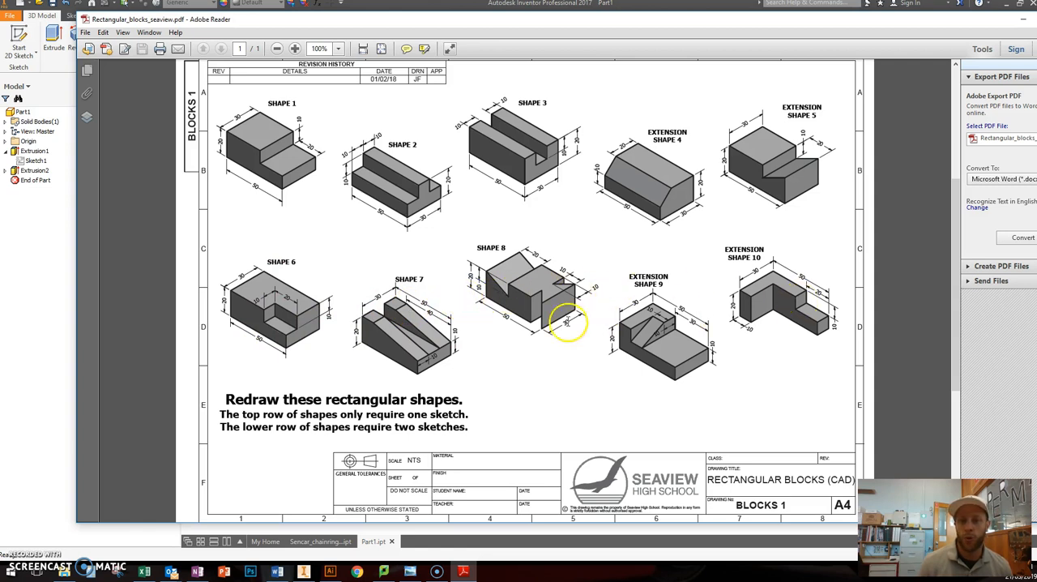
drag(243, 428, 460, 430)
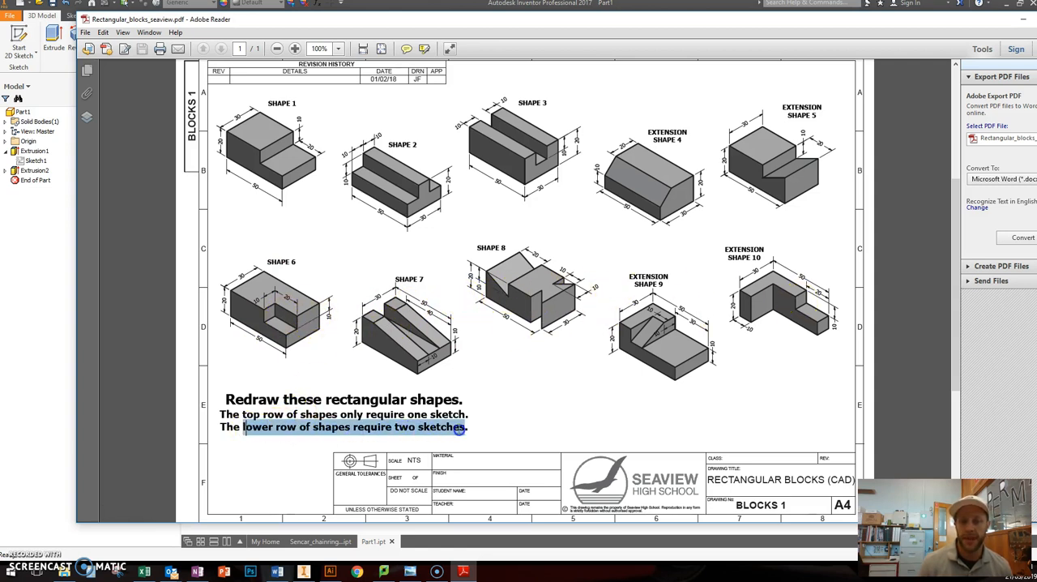
click(501, 432)
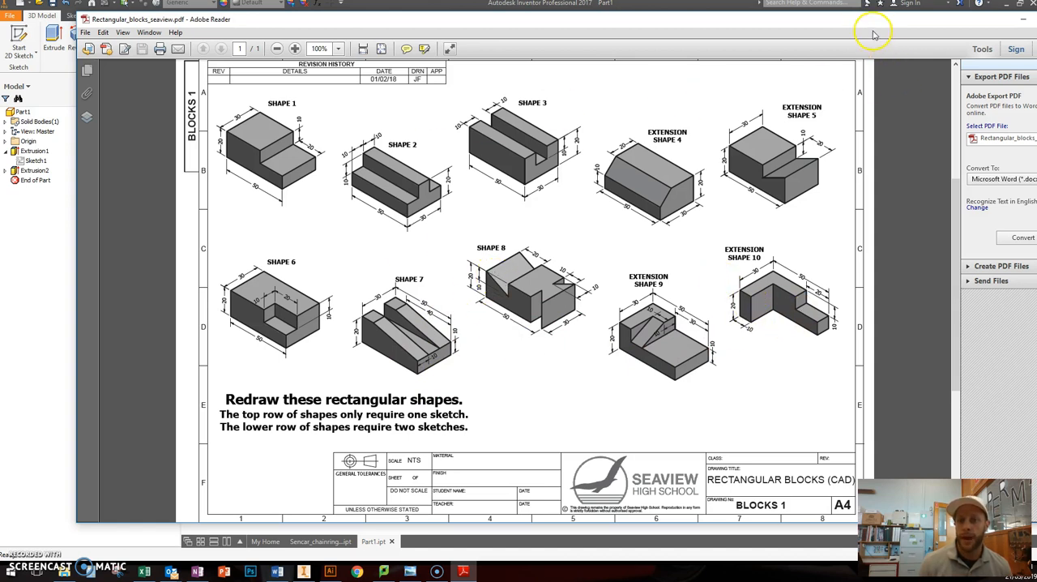
drag(863, 22, 826, 39)
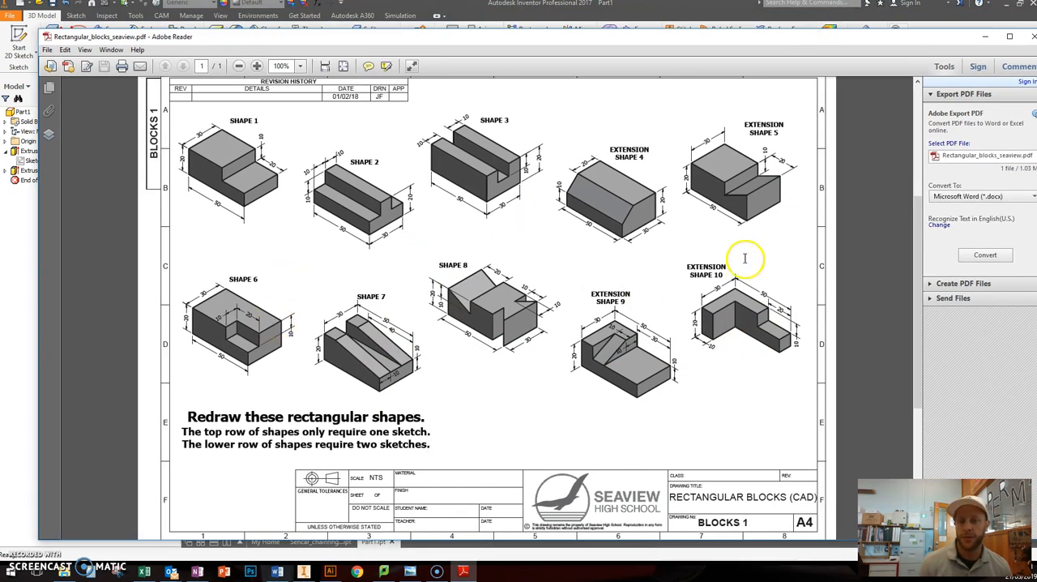
Step: Switch back to the Inventor part, hide the model browser and display it again
click(986, 36)
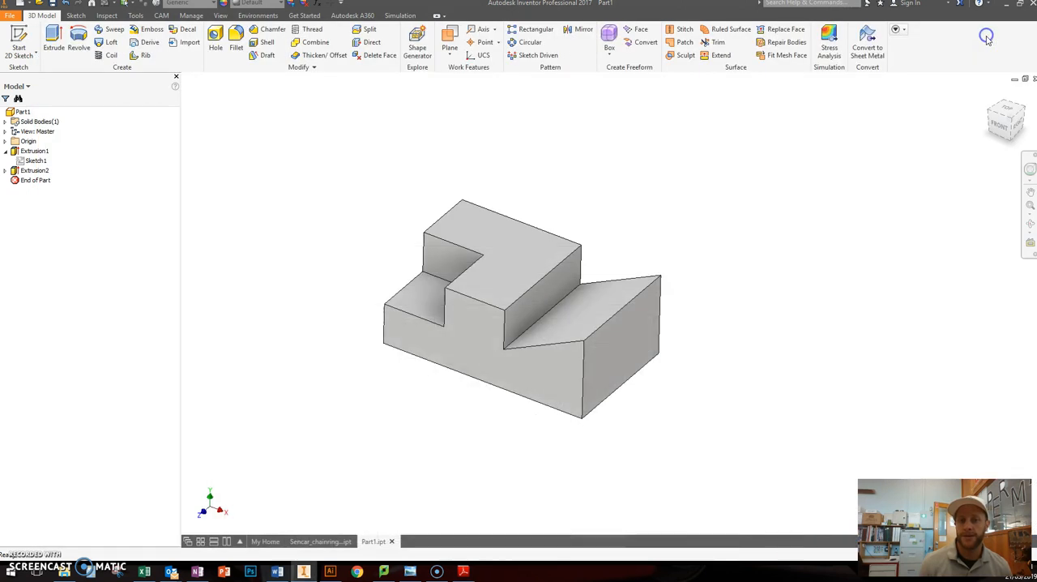
middle_drag(618, 184, 631, 186)
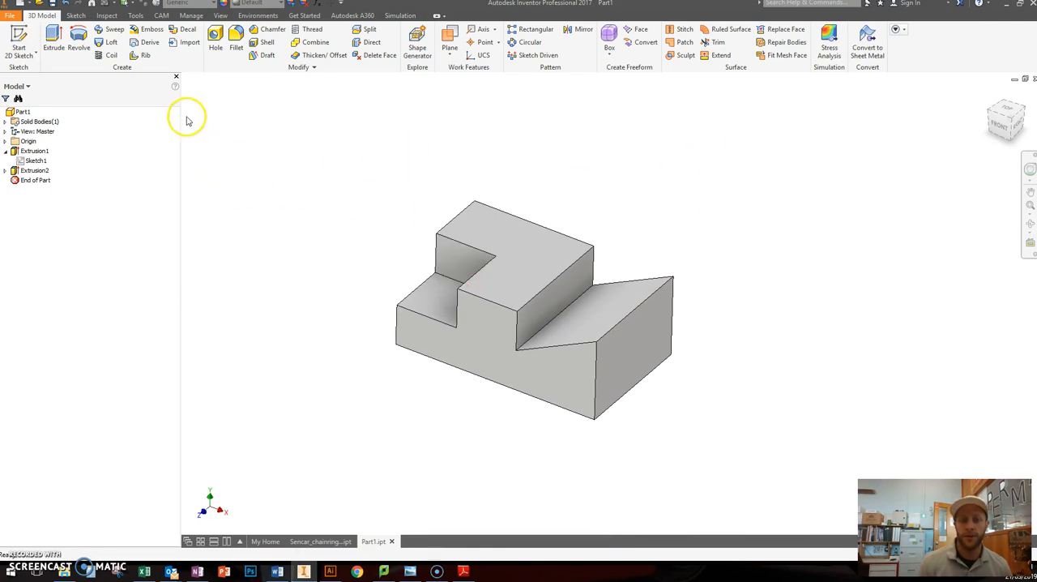
click(176, 77)
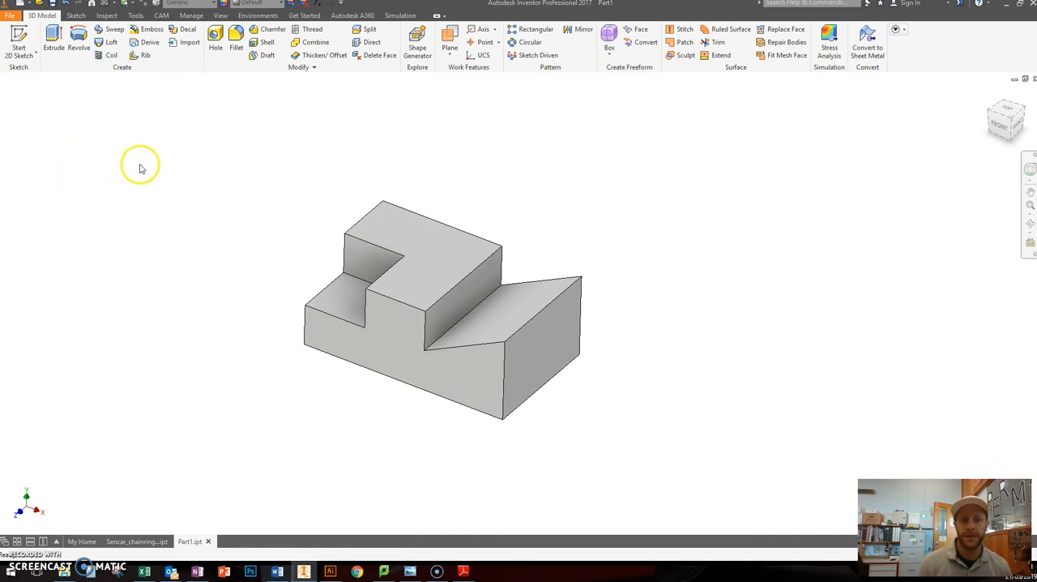
click(221, 16)
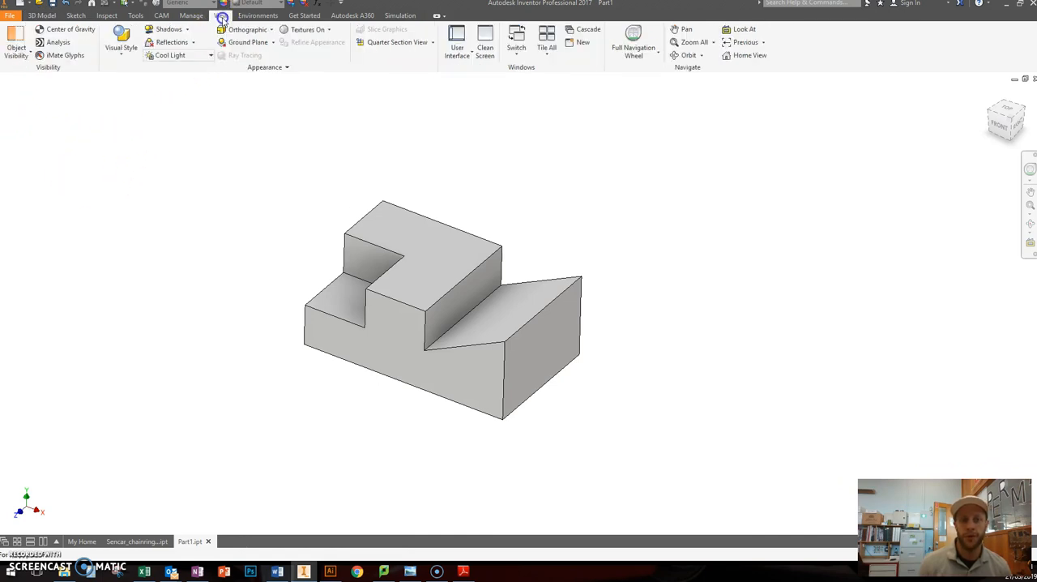
click(463, 61)
click(420, 96)
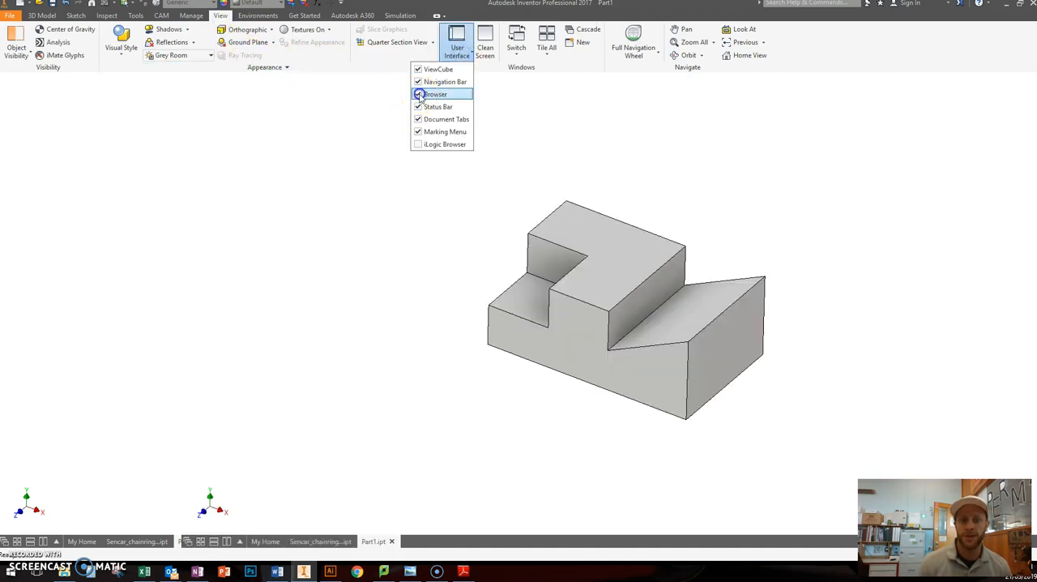
click(240, 132)
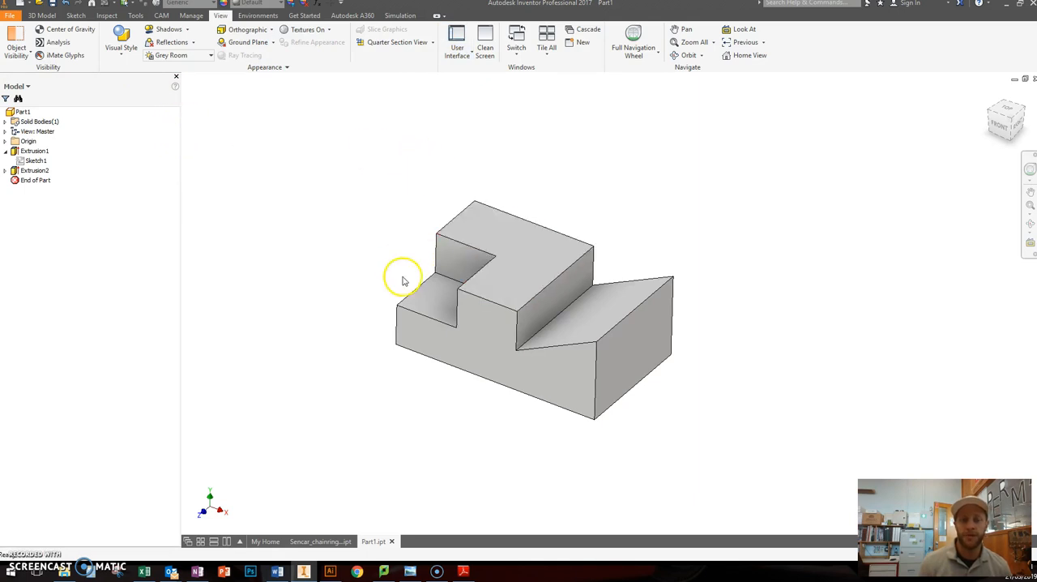
Step: Edit the sketch of the corner cut, set the square's width to 20 mm and finish the sketch
click(36, 173)
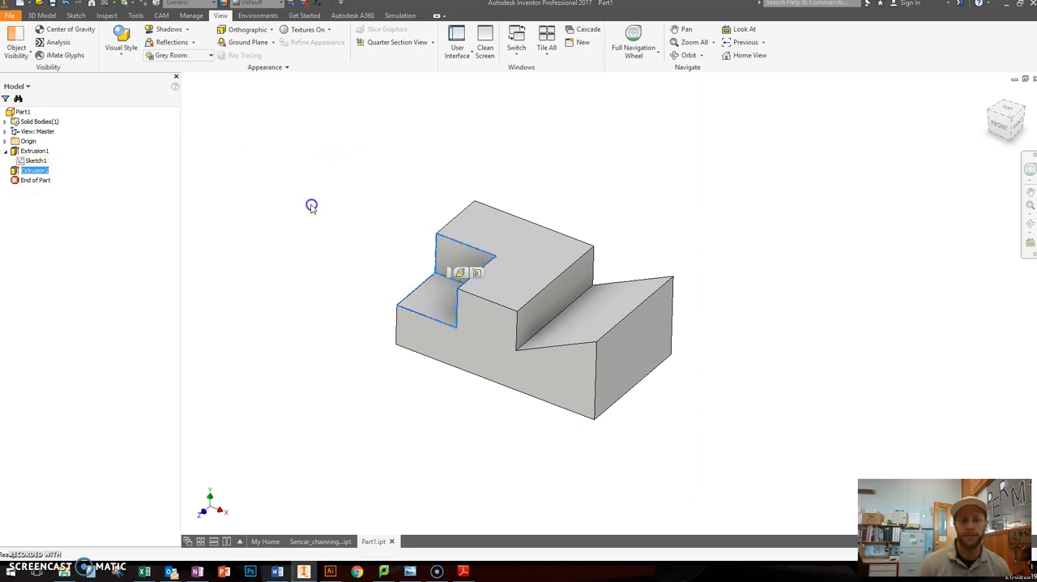
right_click(26, 172)
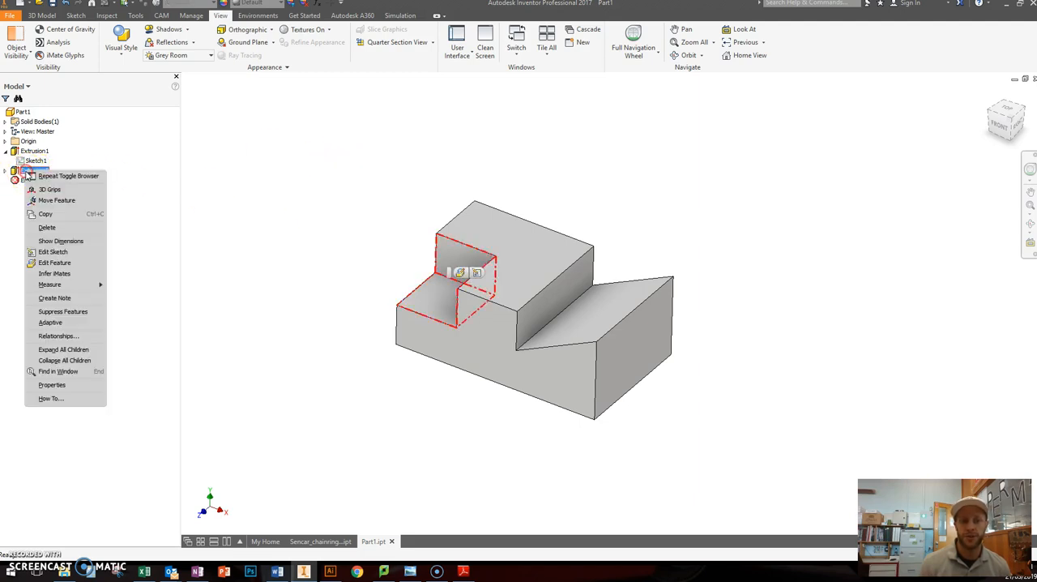
click(33, 189)
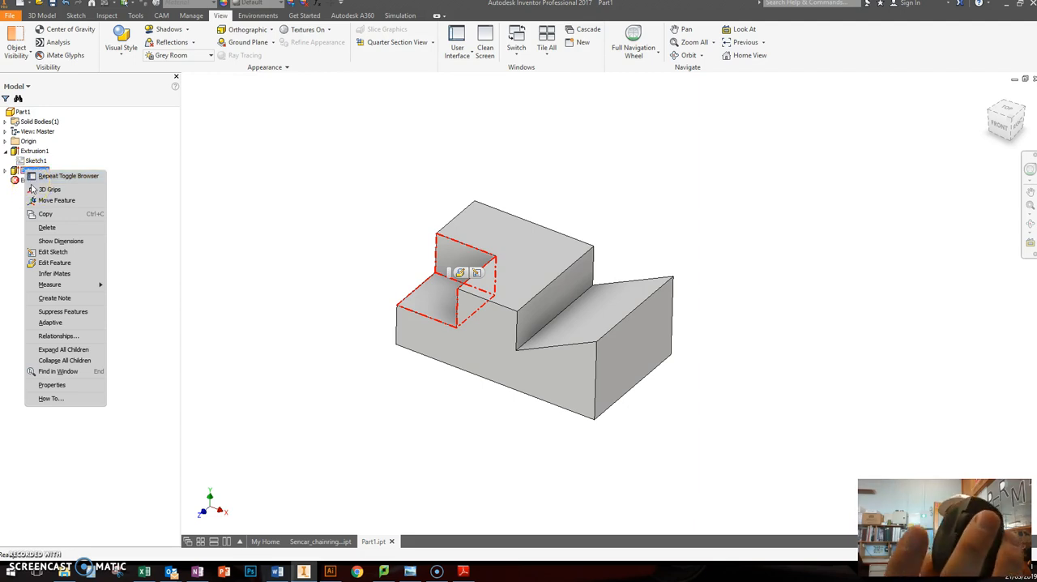
click(40, 227)
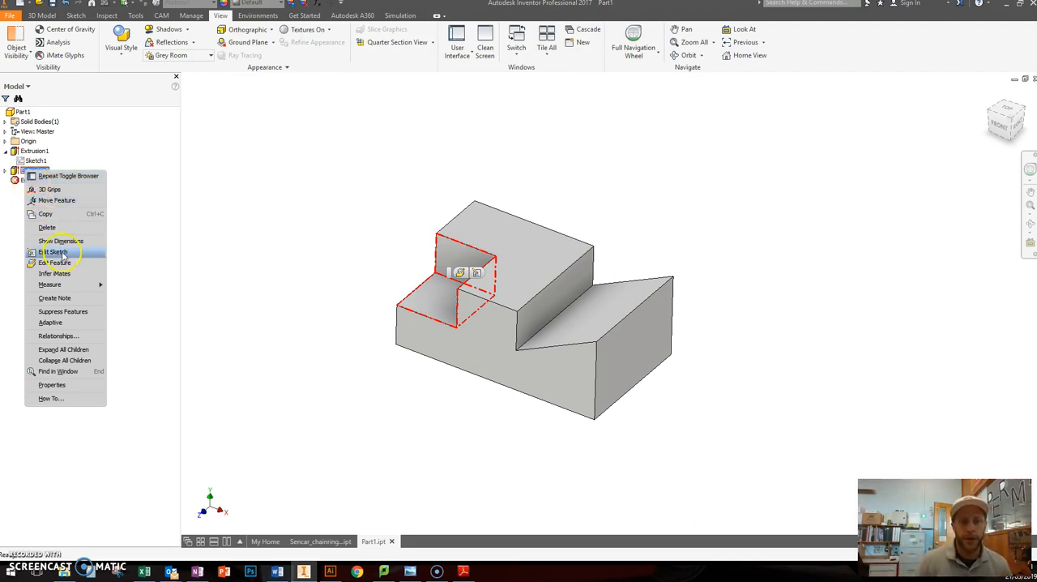
click(63, 253)
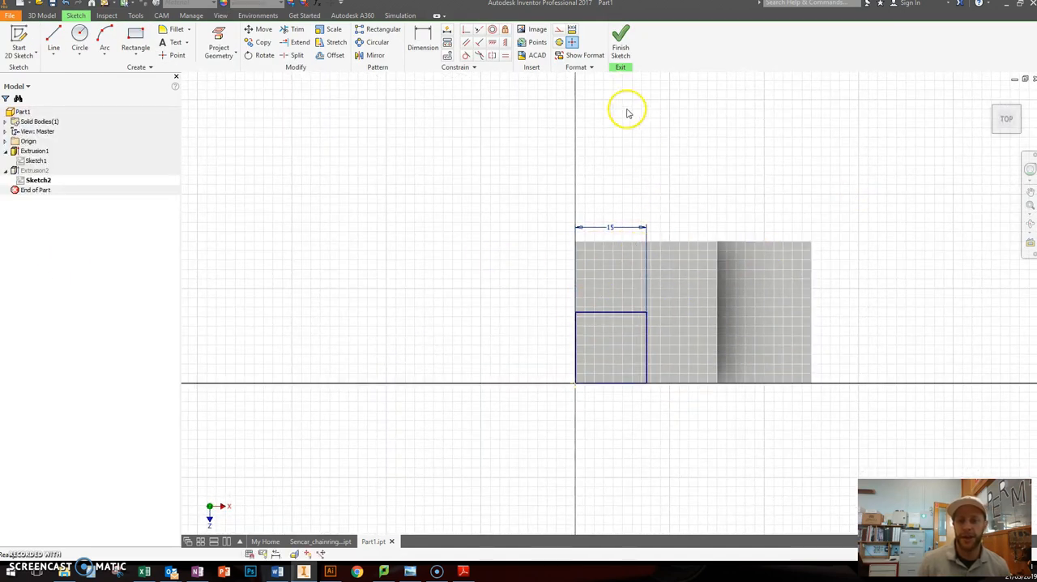
double_click(610, 229)
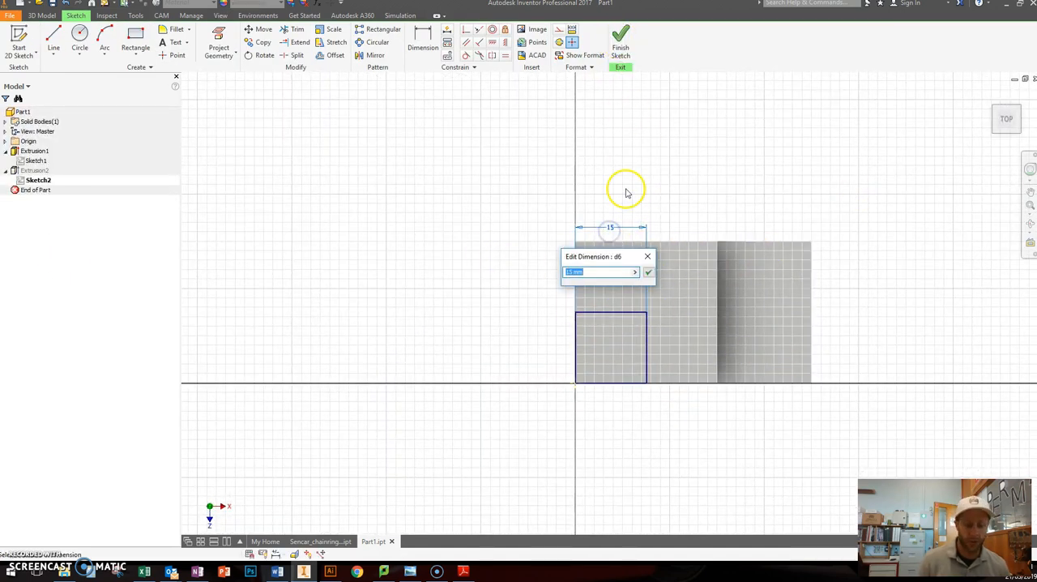
key(Return)
click(623, 49)
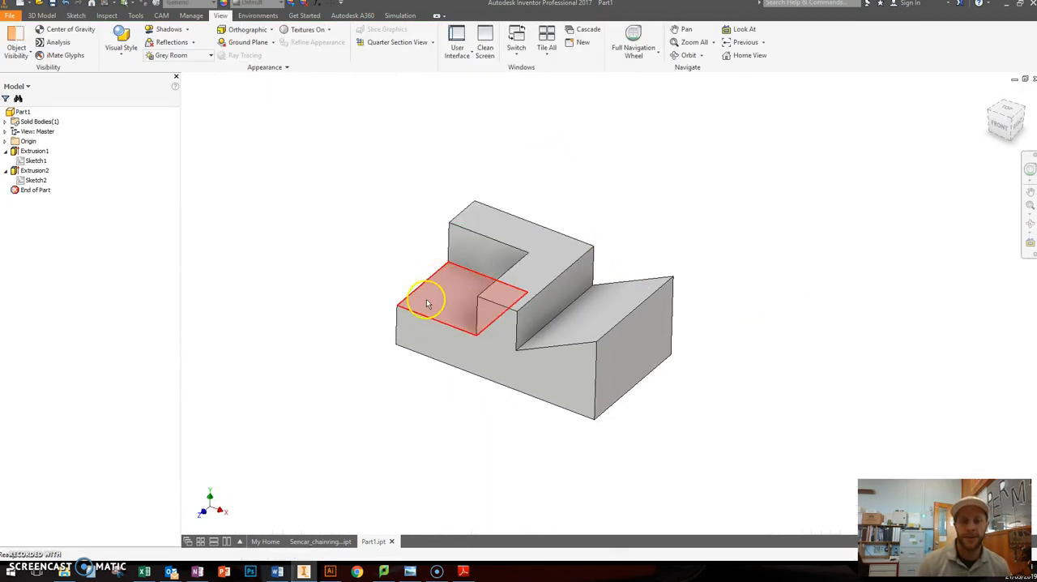
Step: Edit the corner cut's extrusion and set its depth to 5 mm
right_click(33, 171)
click(60, 264)
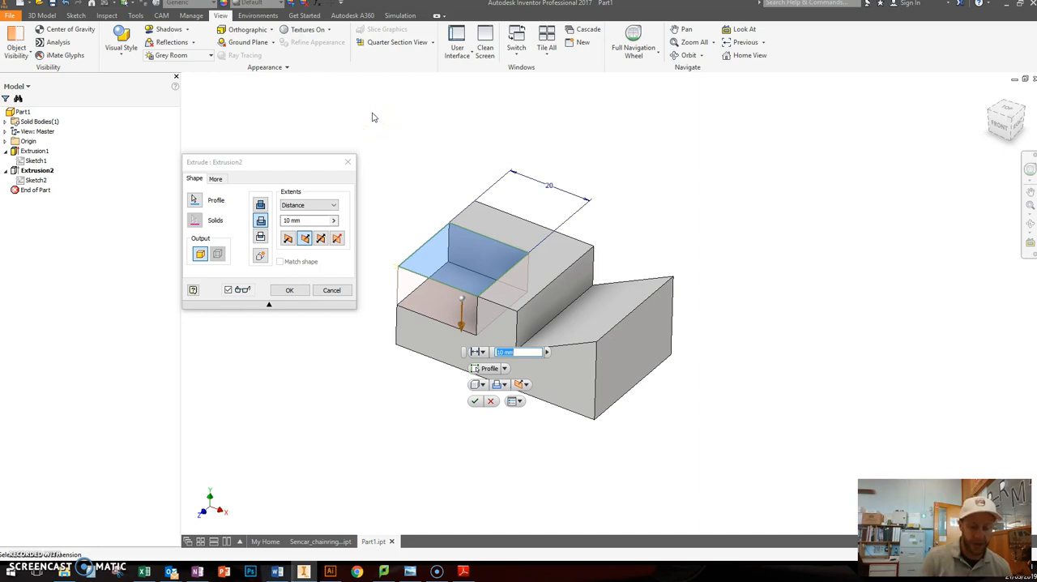
click(290, 290)
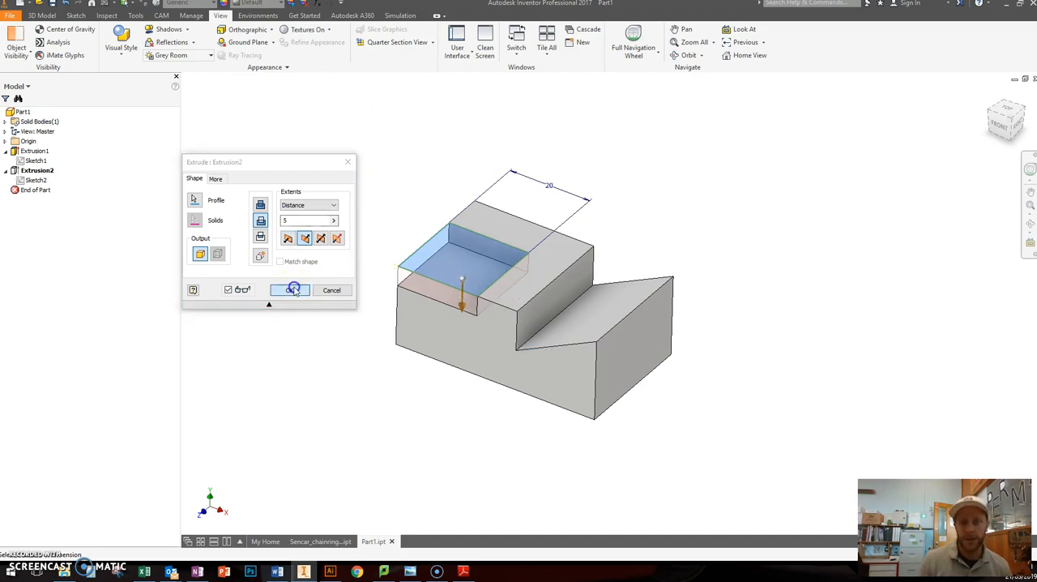
scroll(669, 281, down, 1)
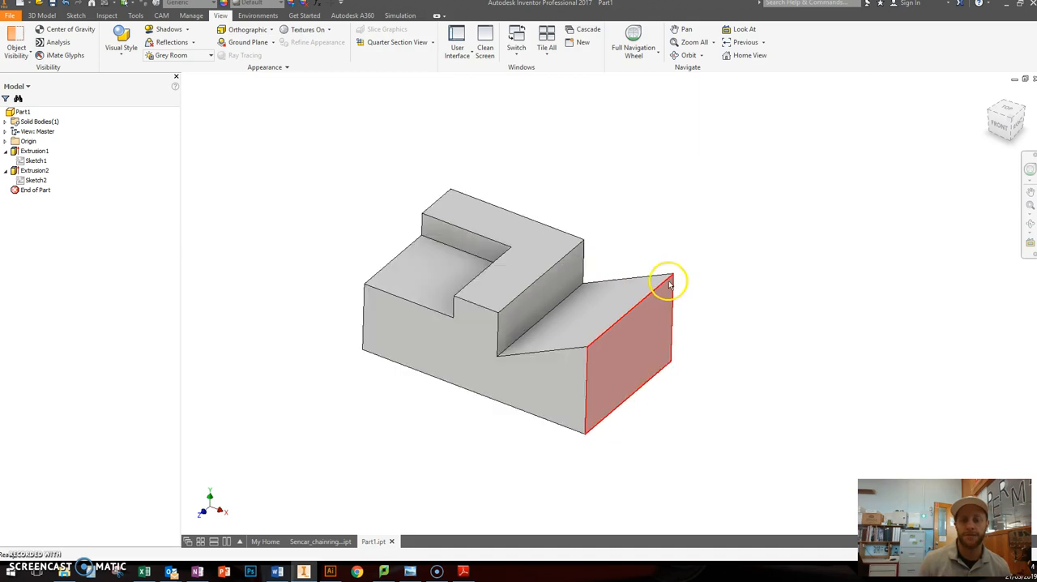
middle_drag(626, 209, 653, 190)
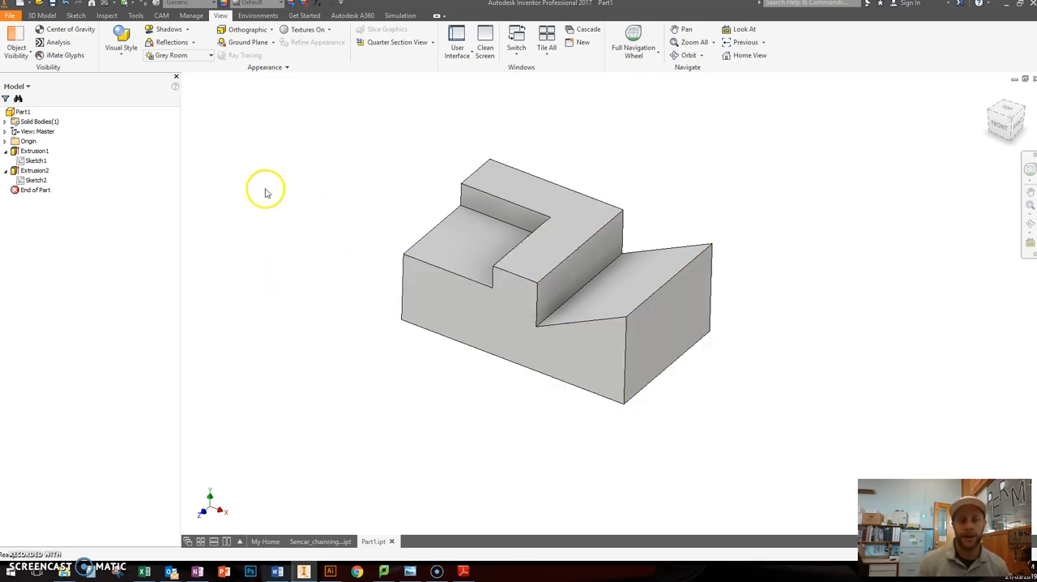
Step: Narrow the model browser to widen the modelling area and look over the edited block
drag(181, 166, 146, 186)
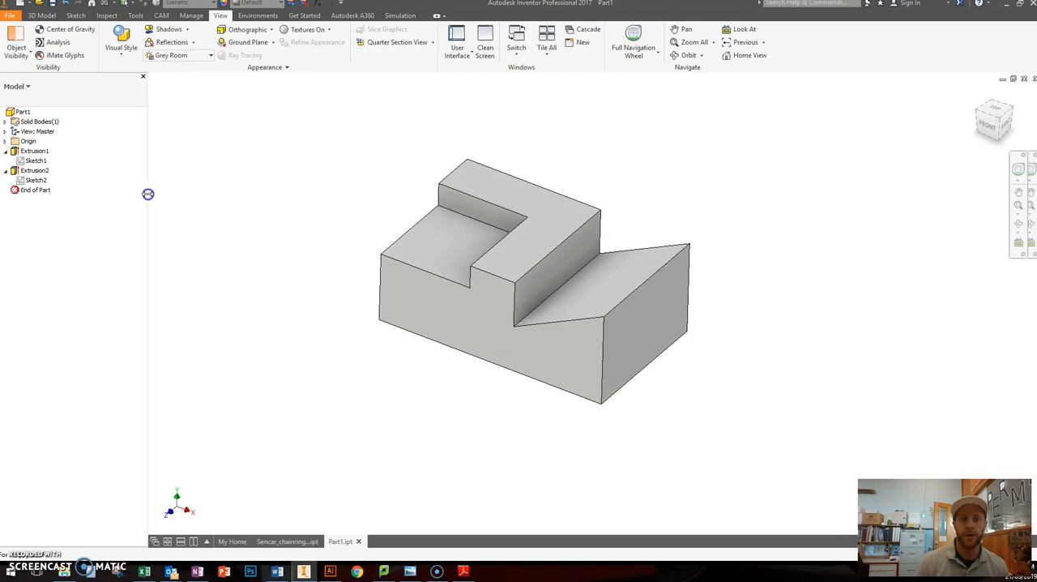
scroll(611, 255, down, 2)
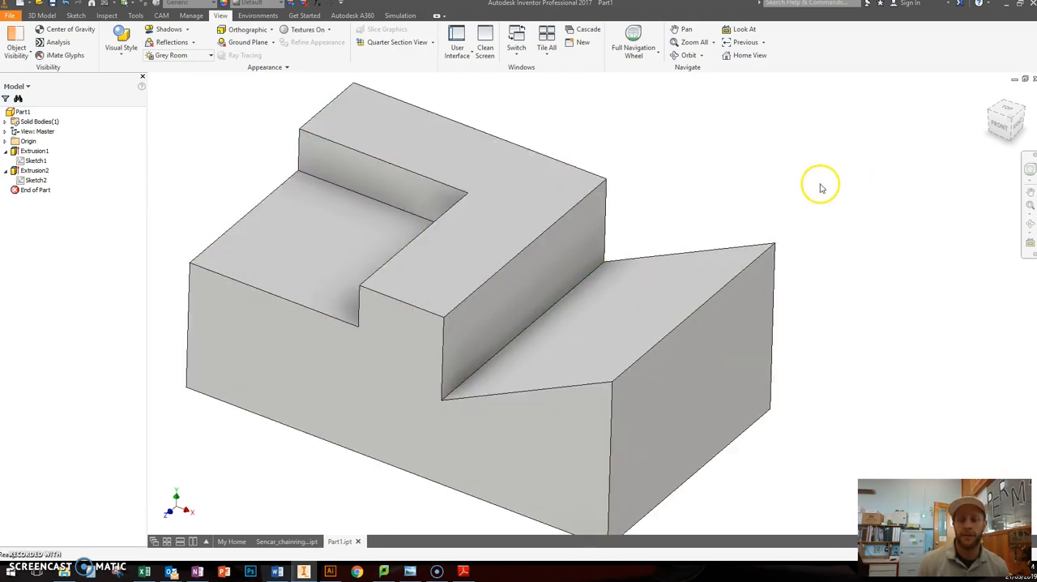
scroll(818, 186, up, 2)
middle_drag(739, 166, 626, 179)
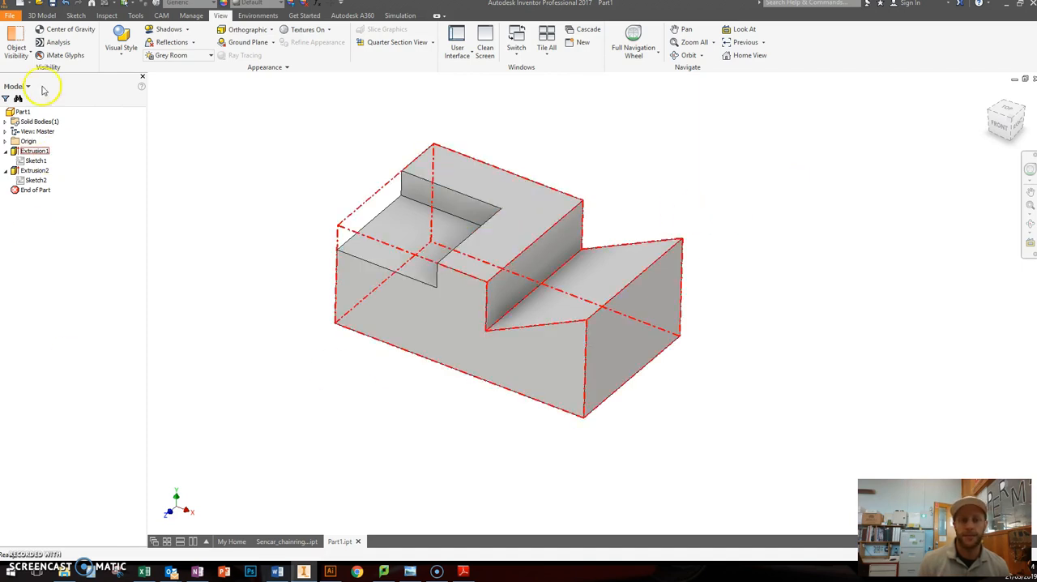
middle_drag(631, 163, 651, 173)
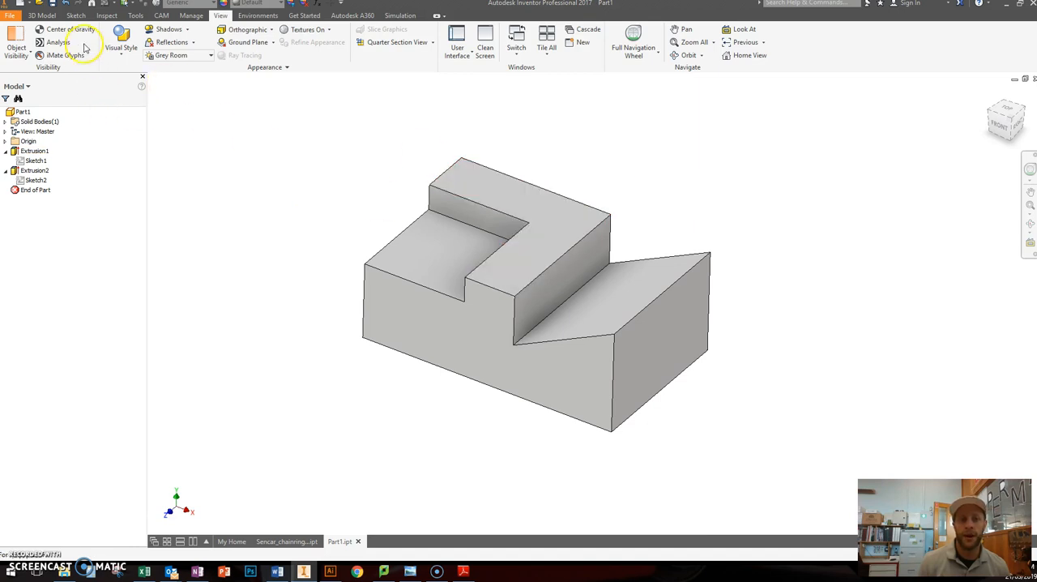
click(22, 4)
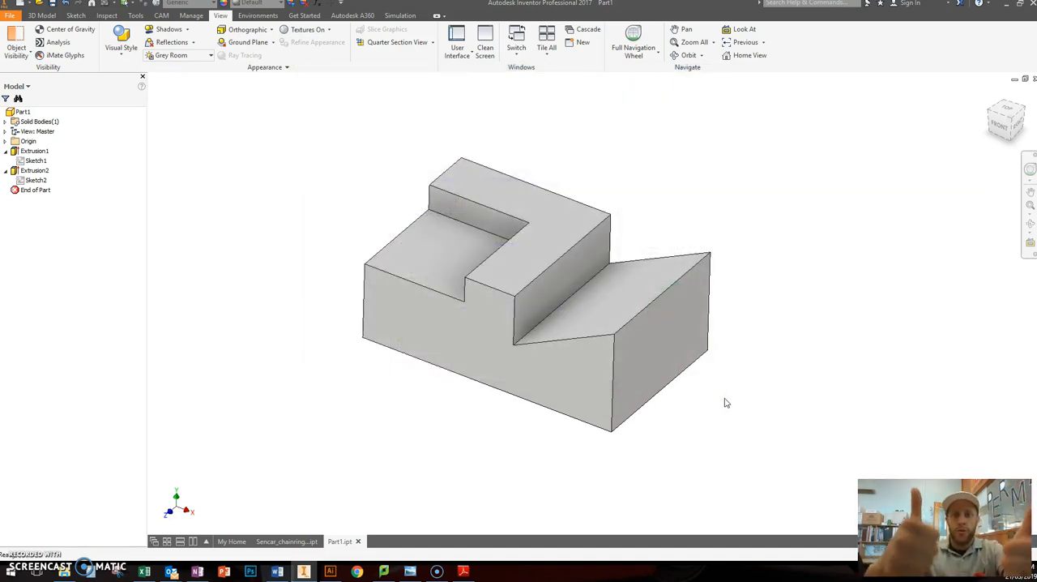
click(19, 530)
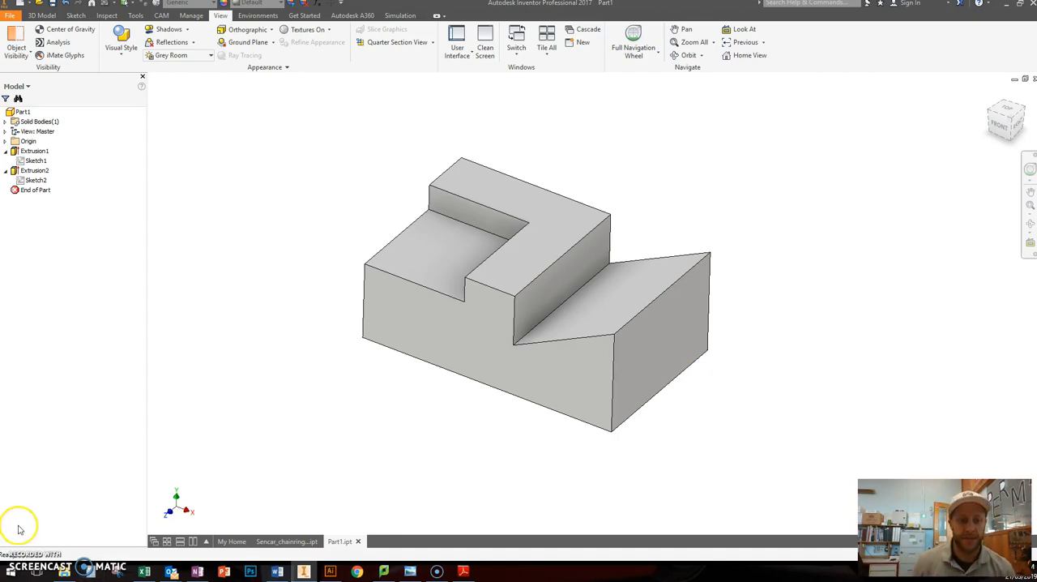